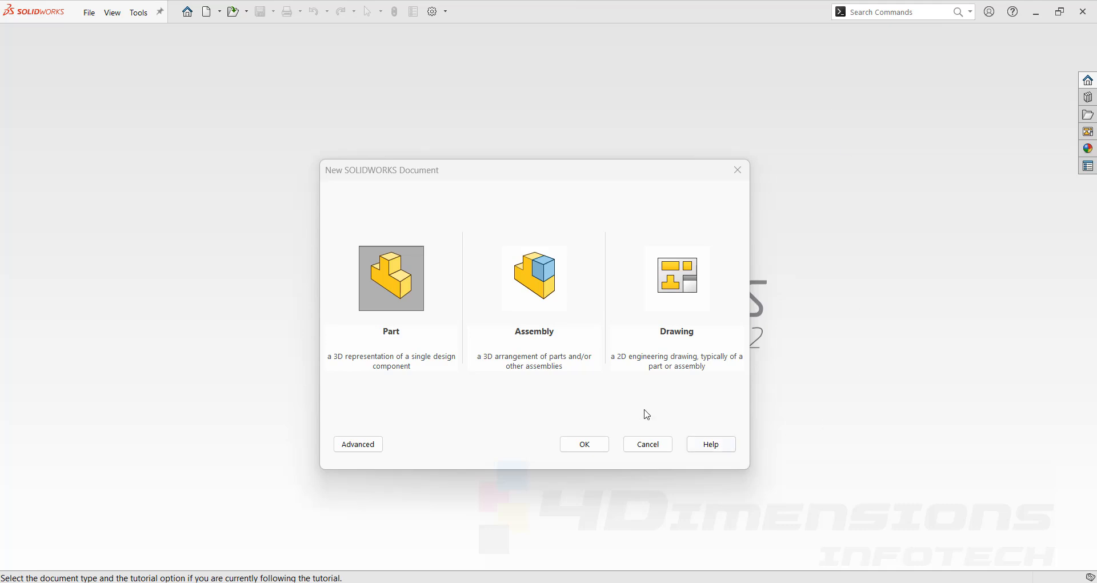
- Create a new drawing document (Draw2) using the A3 (ISO) sheet format
{"action": "left_click", "coordinate": [677, 278]}
{"action": "left_click", "coordinate": [589, 446]}
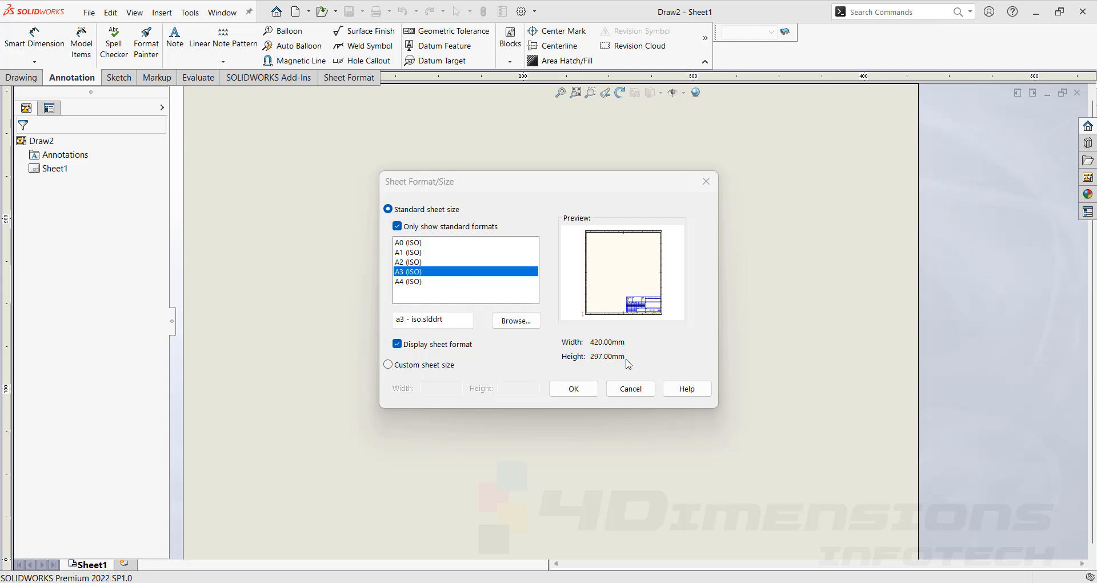
{"action": "left_click", "coordinate": [576, 391]}
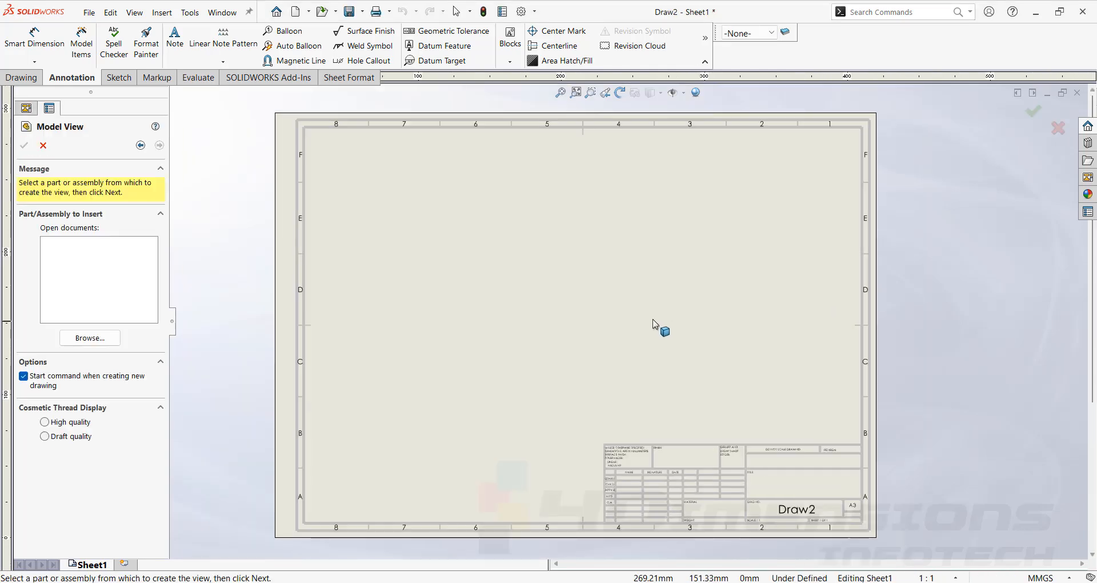
- Cancel the Model View insertion and open Draw2's sheet format for editing
{"action": "scroll", "coordinate": [666, 325], "scroll_direction": "up", "scroll_amount": 1}
{"action": "scroll", "coordinate": [688, 379], "scroll_direction": "down", "scroll_amount": 2}
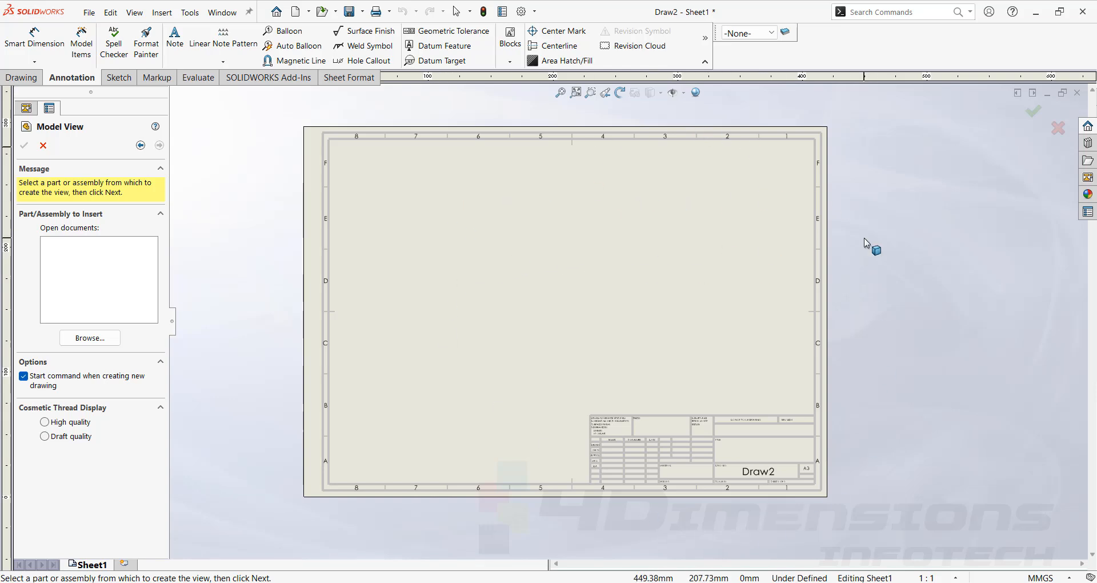
{"action": "key", "text": "Escape"}
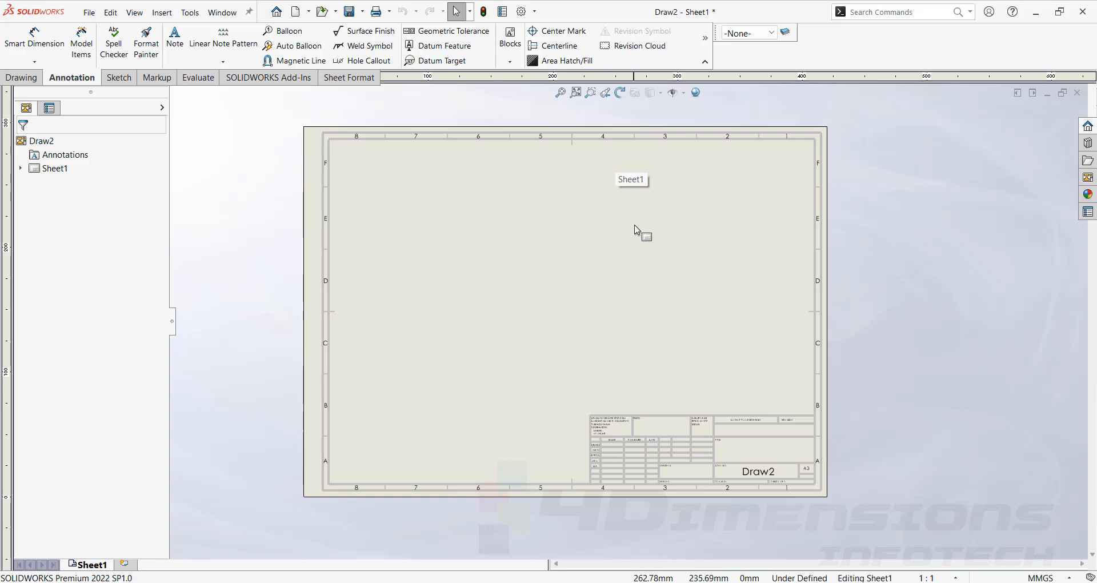
{"action": "right_click", "coordinate": [588, 179]}
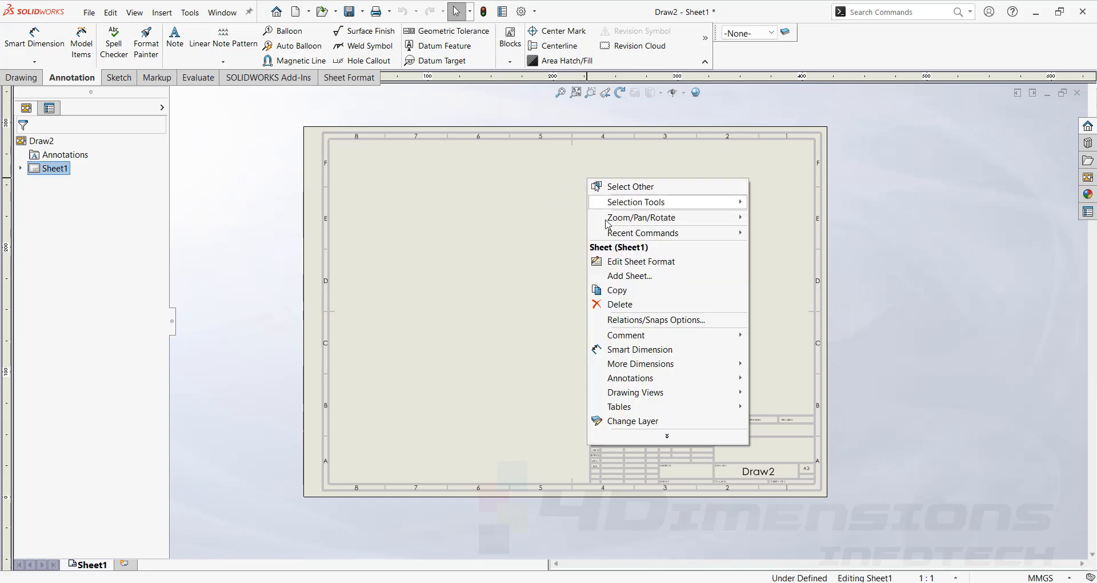
{"action": "left_click", "coordinate": [652, 261]}
{"action": "scroll", "coordinate": [811, 468], "scroll_direction": "up", "scroll_amount": 3}
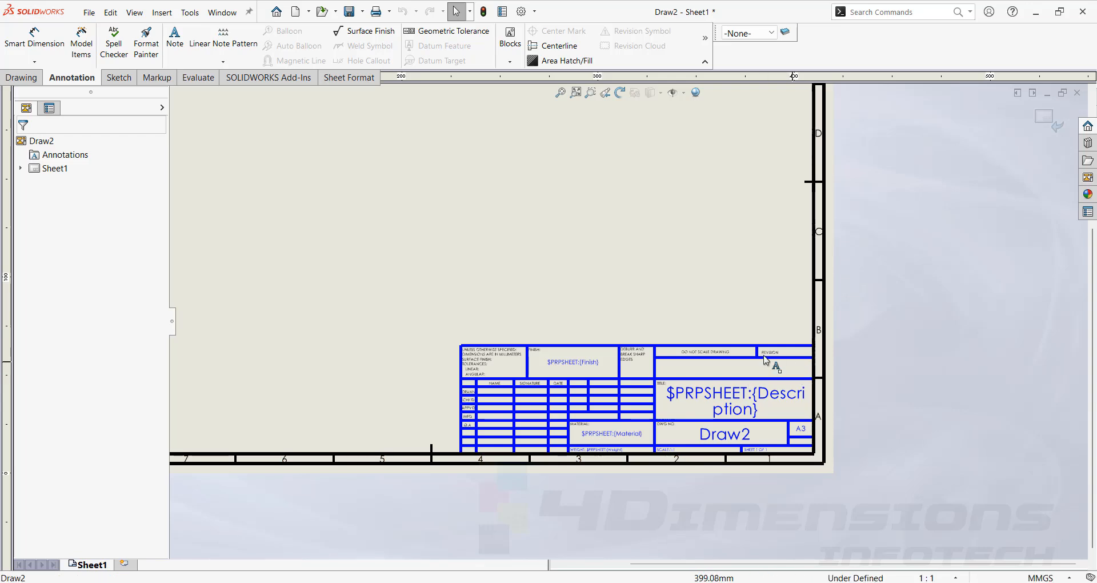
{"action": "left_click", "coordinate": [1044, 121]}
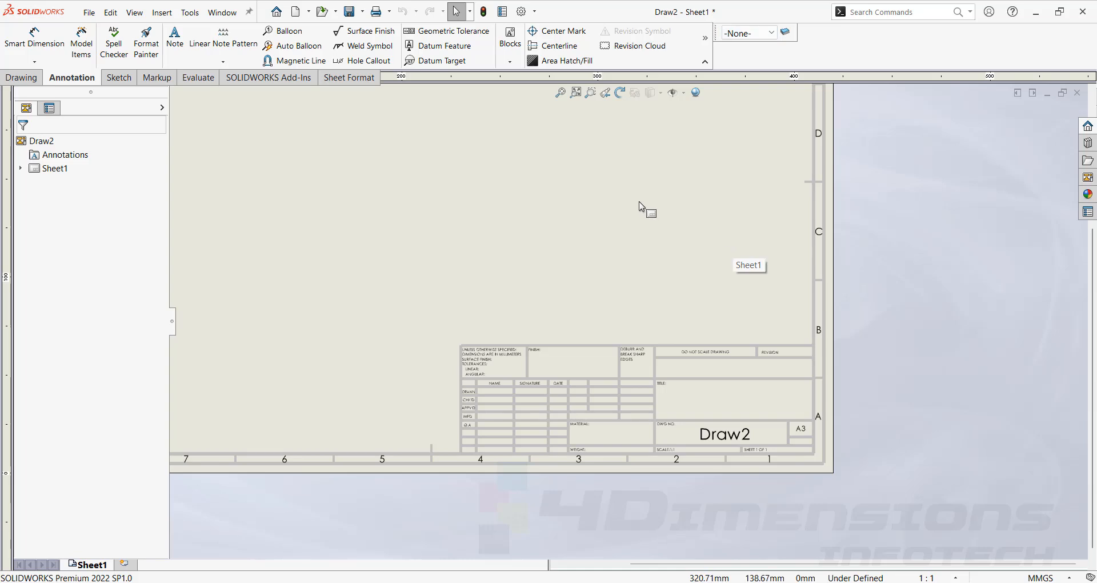
{"action": "right_click", "coordinate": [580, 140]}
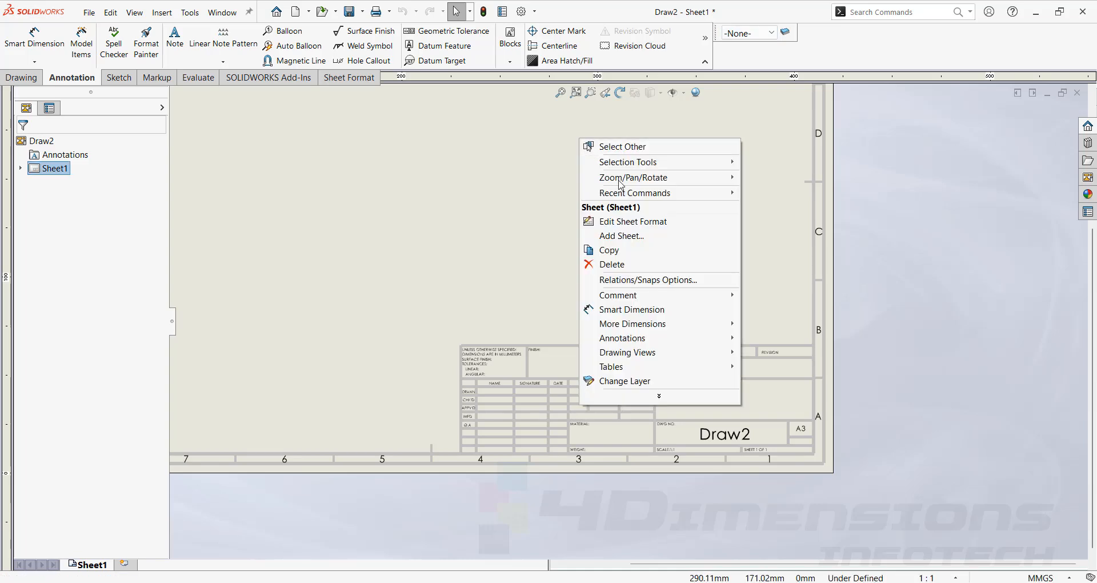
{"action": "left_click", "coordinate": [627, 226]}
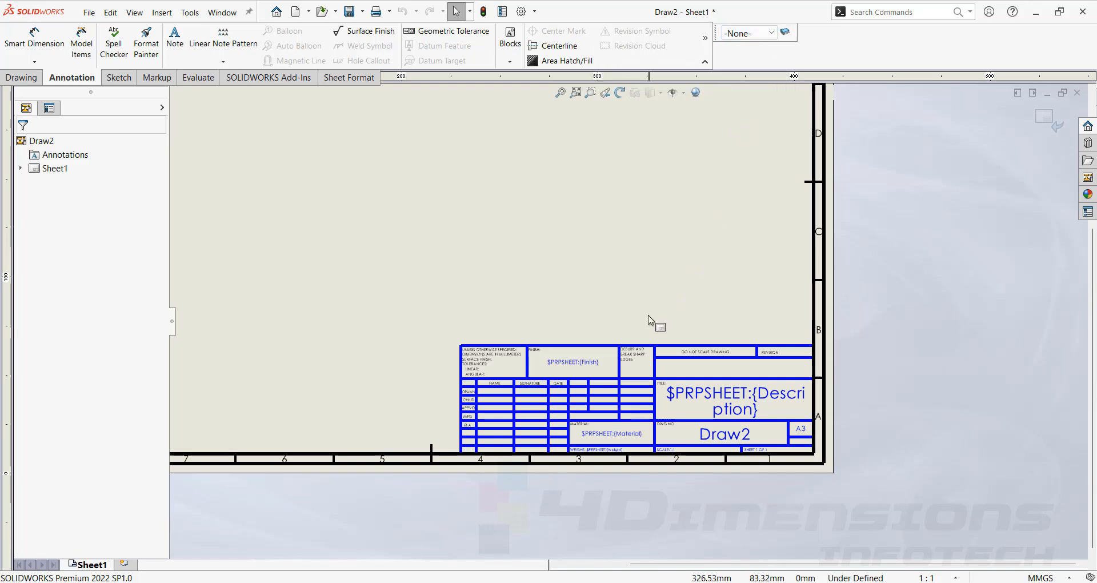
- Add a current layer named 'table' in light grey with 0.5mm line thickness
{"action": "left_click", "coordinate": [786, 33]}
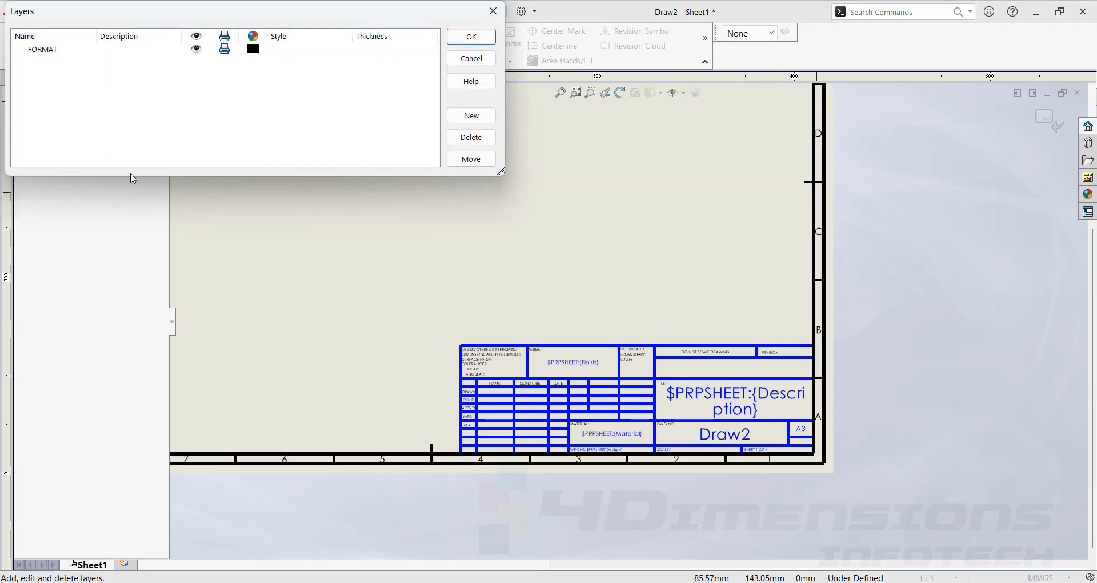
{"action": "left_click", "coordinate": [472, 116]}
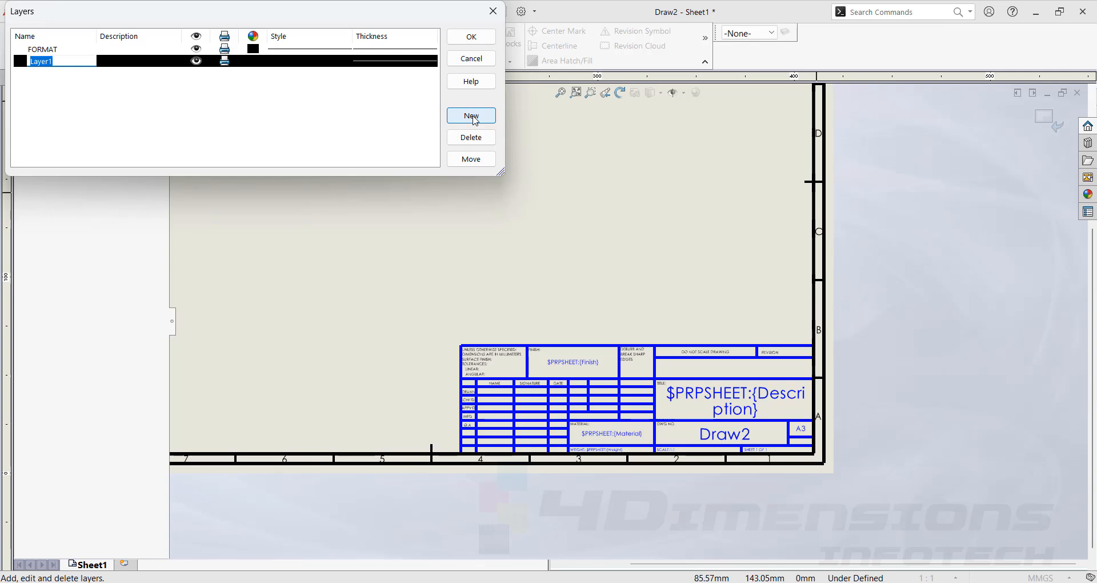
{"action": "type", "text": "table"}
{"action": "left_click", "coordinate": [253, 61]}
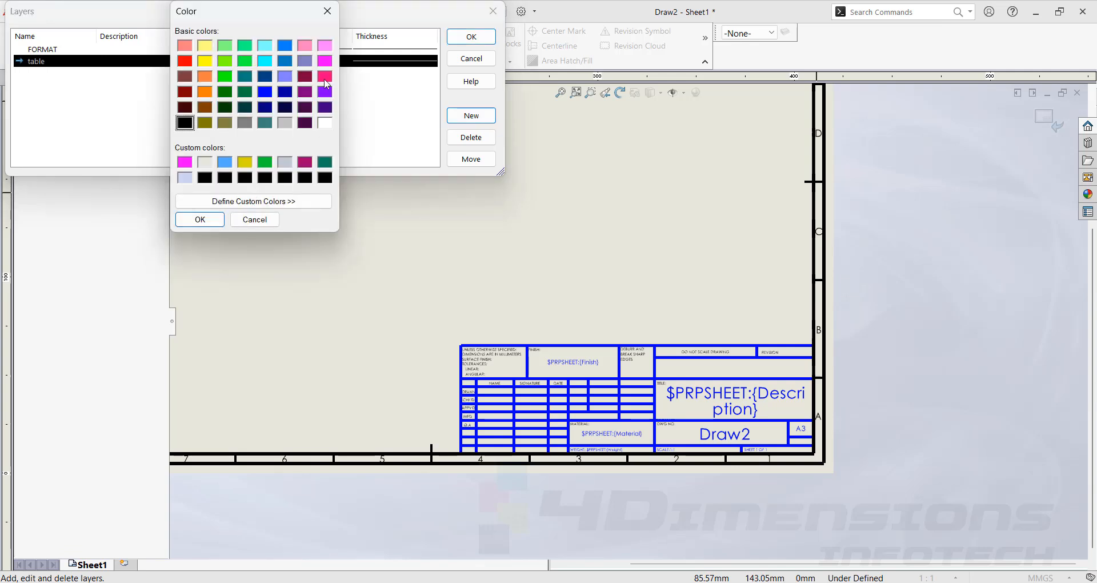
{"action": "left_click", "coordinate": [285, 123]}
{"action": "key", "text": "Return"}
{"action": "left_click", "coordinate": [389, 62]}
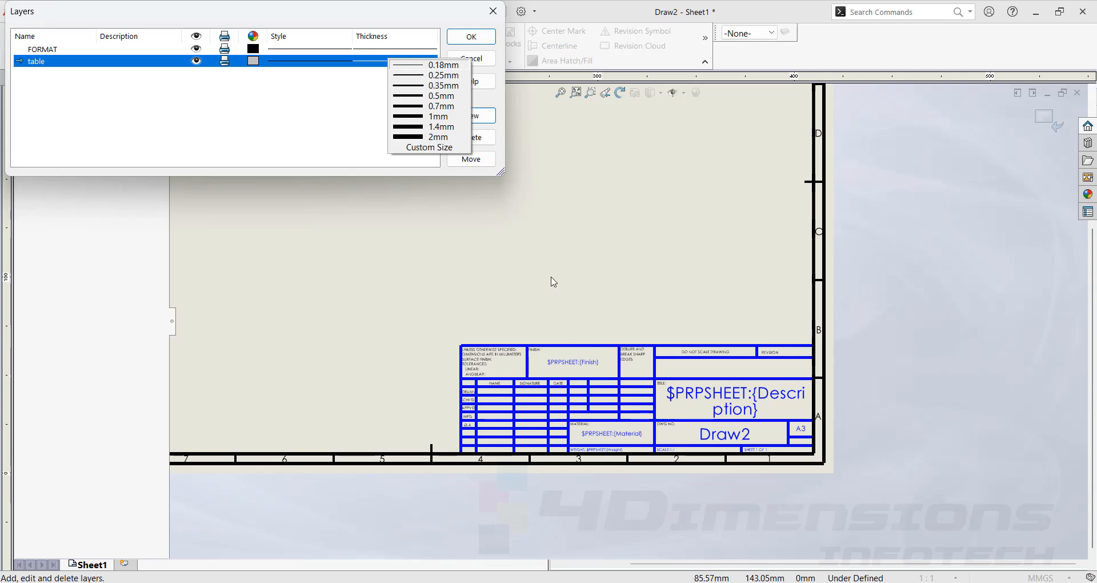
{"action": "left_click", "coordinate": [455, 98]}
{"action": "left_click", "coordinate": [471, 37]}
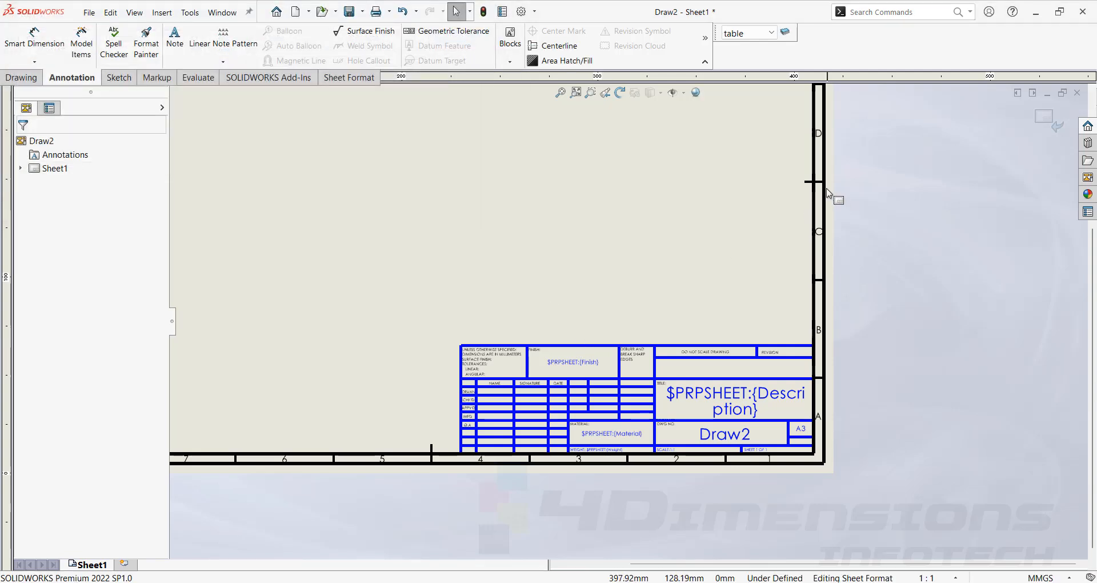
- Sketch a new left border line from the title block's top-left corner down to the sheet border
{"action": "scroll", "coordinate": [385, 414], "scroll_direction": "down", "scroll_amount": 3}
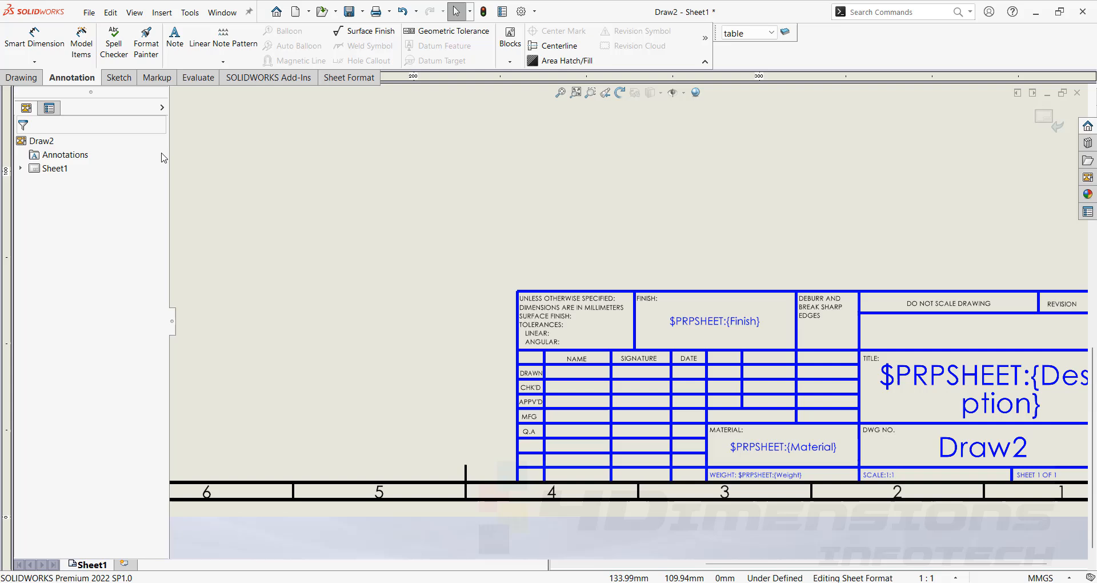
{"action": "left_click", "coordinate": [126, 80]}
{"action": "left_click", "coordinate": [78, 34]}
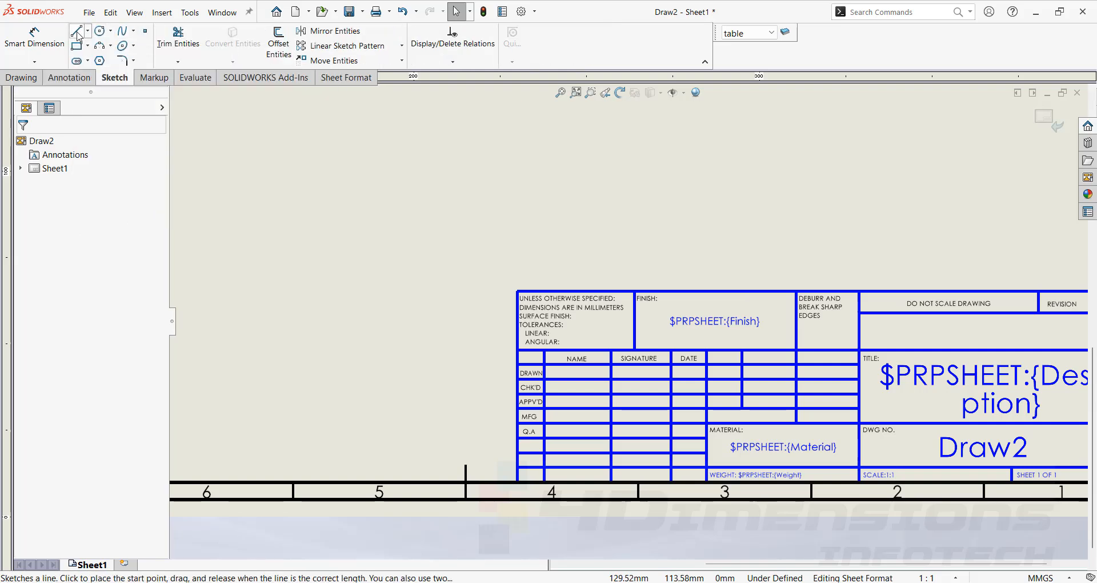
{"action": "left_click", "coordinate": [517, 291]}
{"action": "left_click", "coordinate": [465, 291]}
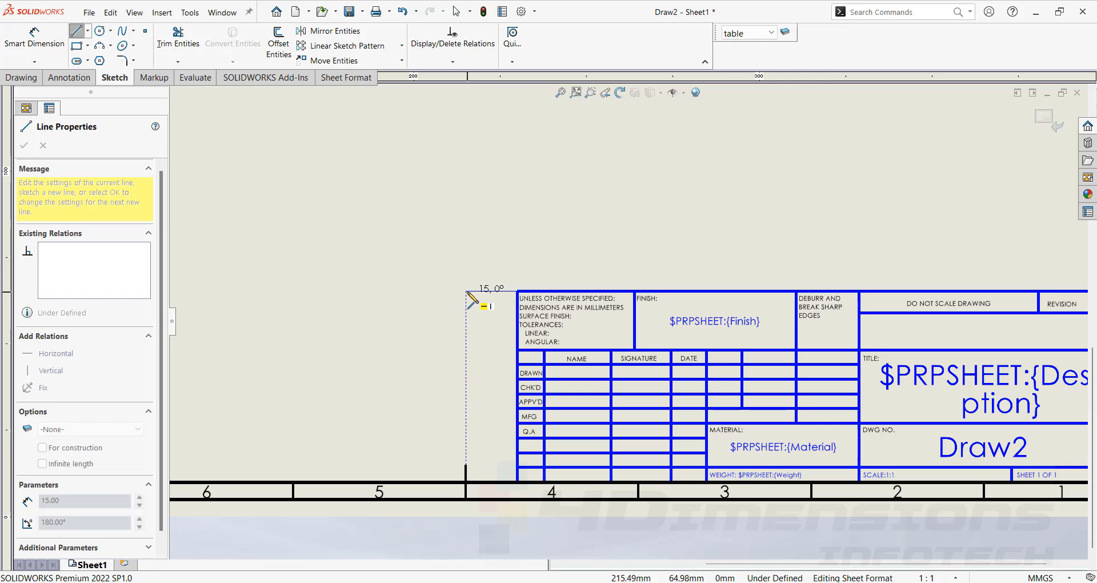
{"action": "left_click", "coordinate": [466, 480]}
{"action": "key", "text": "Escape"}
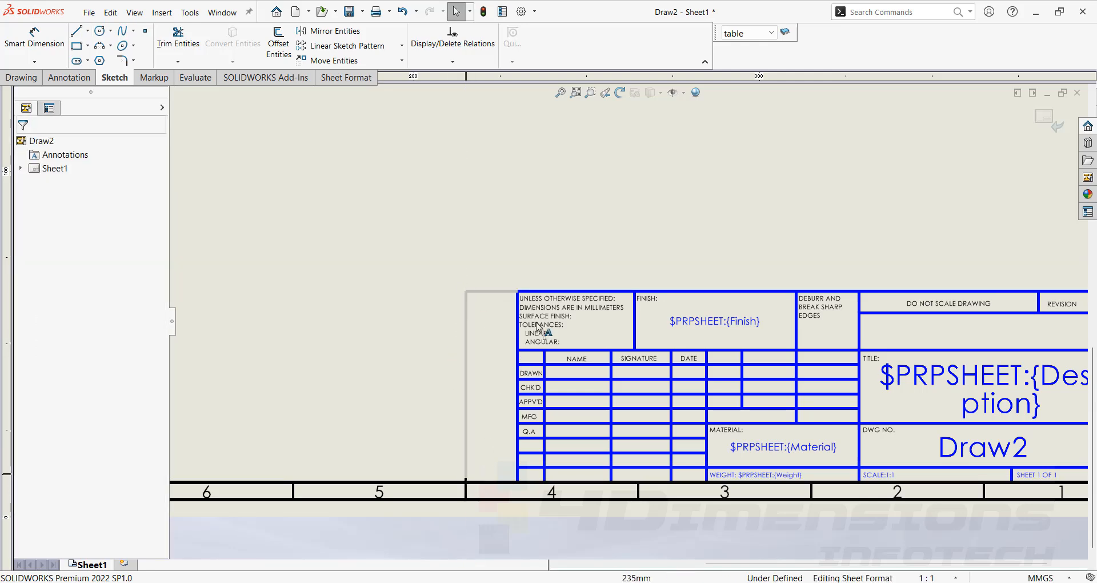
- Extend the nine title-block row lines left to the new border
{"action": "scroll", "coordinate": [514, 394], "scroll_direction": "down", "scroll_amount": 2}
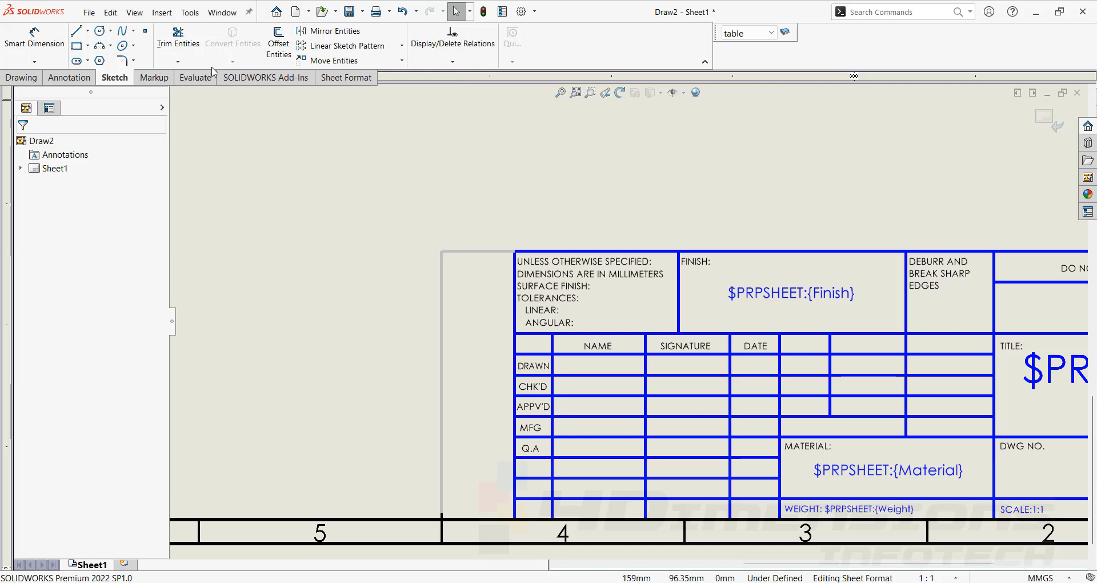
{"action": "left_click", "coordinate": [178, 62]}
{"action": "left_click", "coordinate": [189, 91]}
{"action": "left_click", "coordinate": [533, 347]}
{"action": "left_click", "coordinate": [532, 337]}
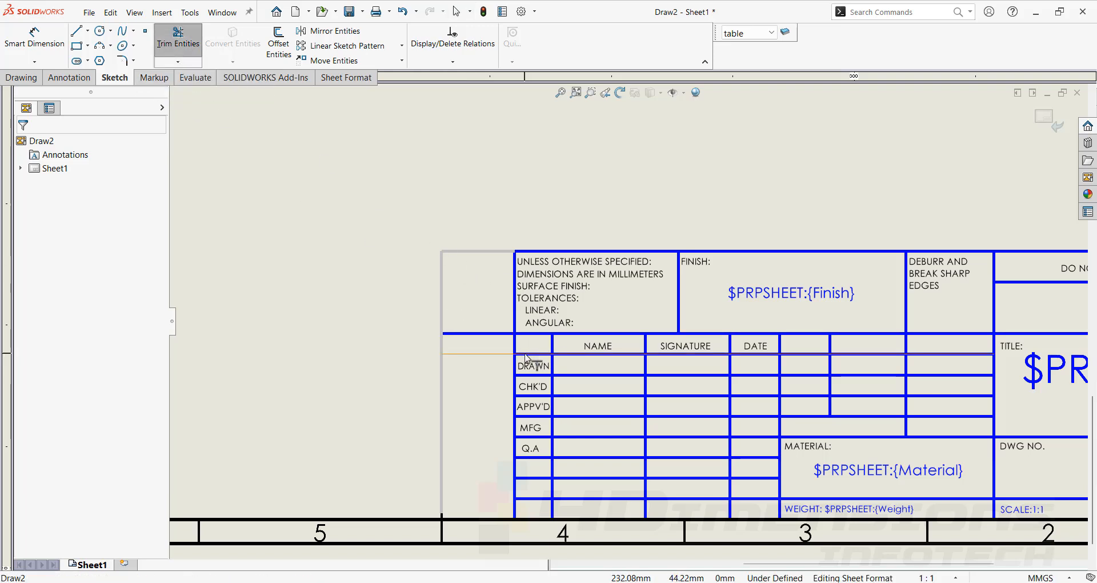
{"action": "left_click", "coordinate": [532, 377]}
{"action": "left_click", "coordinate": [529, 397]}
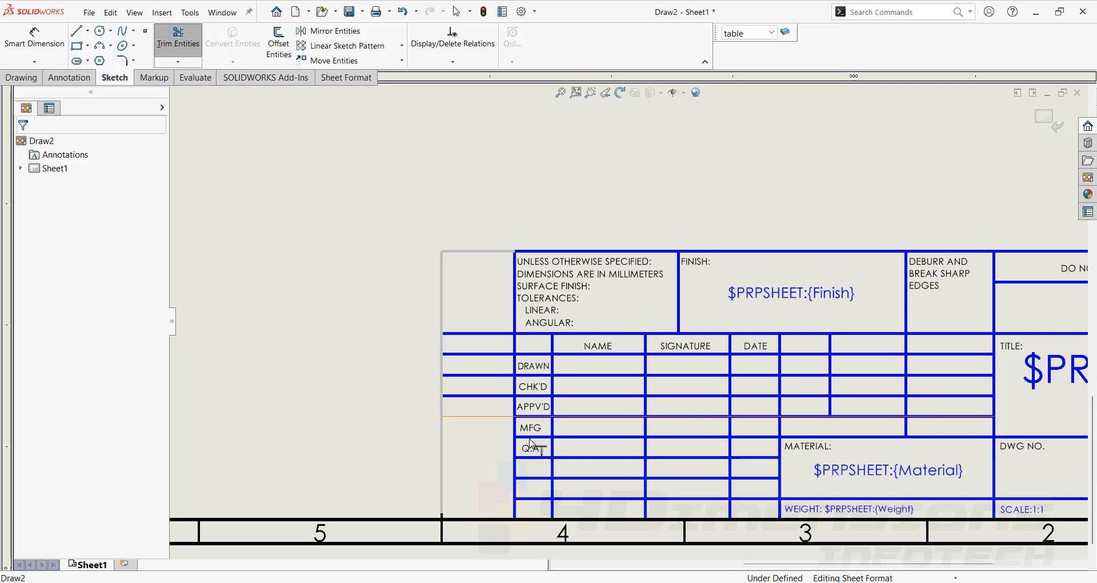
{"action": "left_click", "coordinate": [530, 423]}
{"action": "left_click", "coordinate": [532, 443]}
{"action": "left_click", "coordinate": [533, 464]}
{"action": "left_click", "coordinate": [532, 478]}
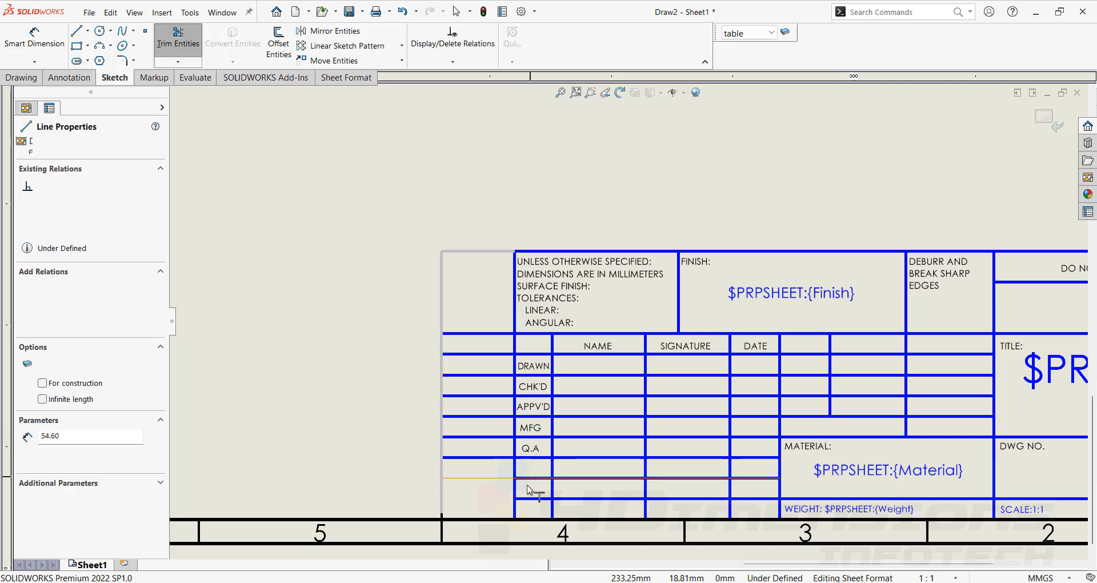
{"action": "left_click", "coordinate": [526, 498]}
{"action": "key", "text": "Escape"}
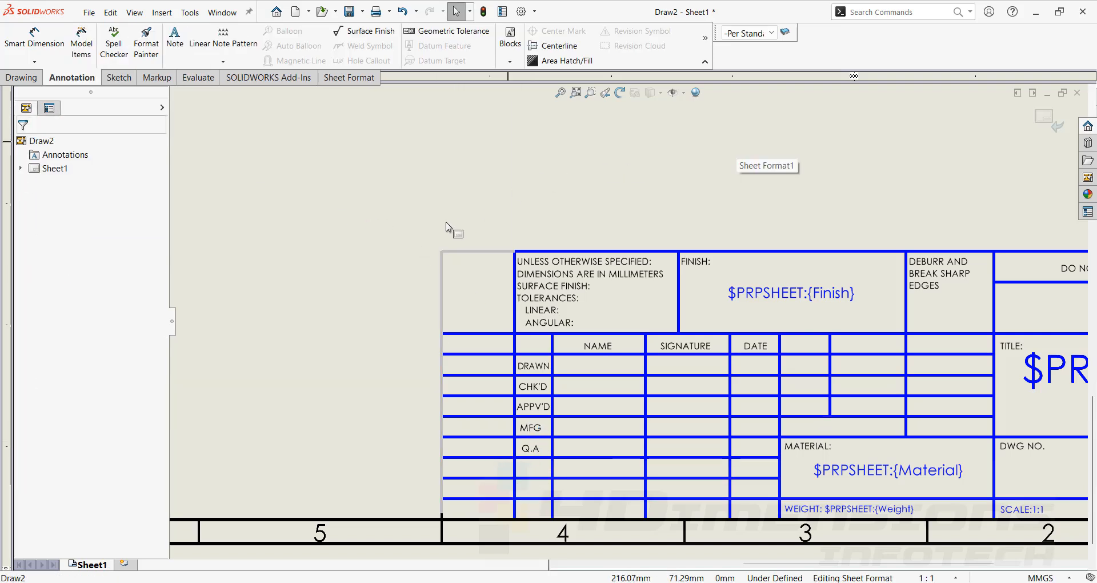
- Place a note reading 'Machining' near the title block
{"action": "left_click", "coordinate": [174, 39]}
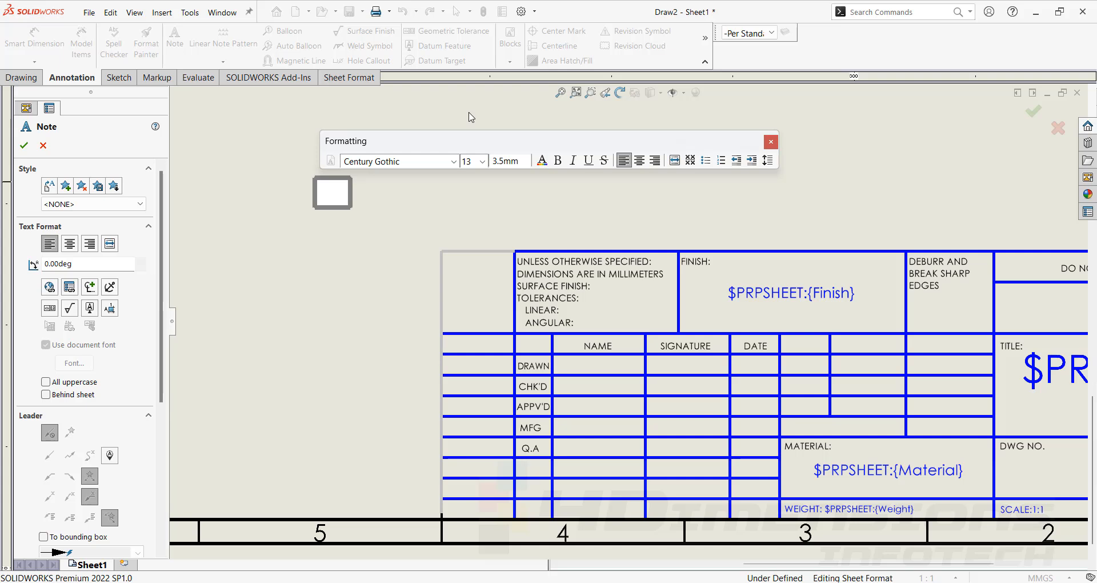
{"action": "left_click", "coordinate": [416, 216]}
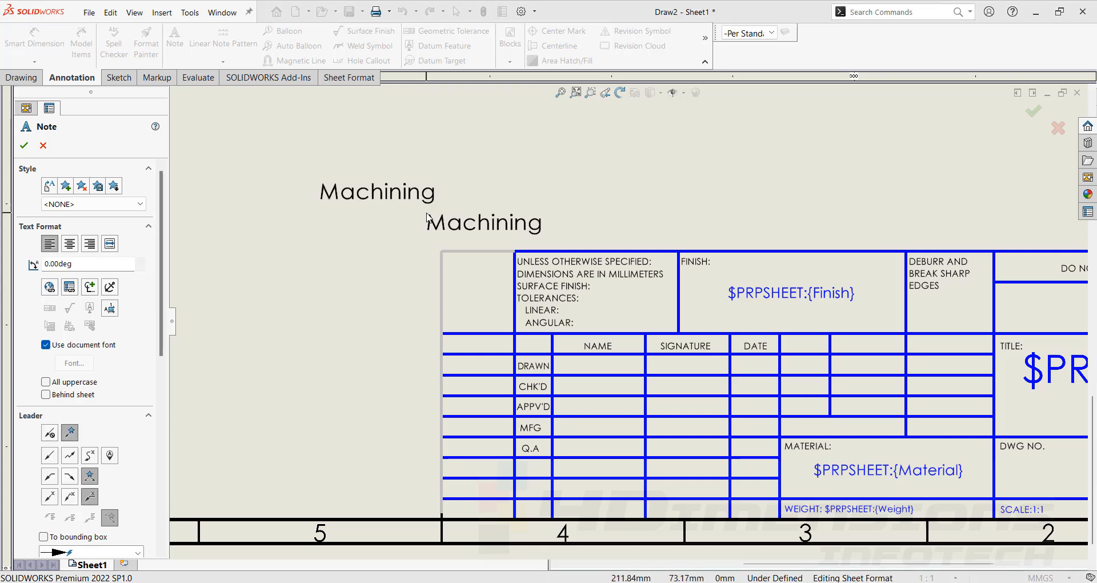
{"action": "key", "text": "Escape"}
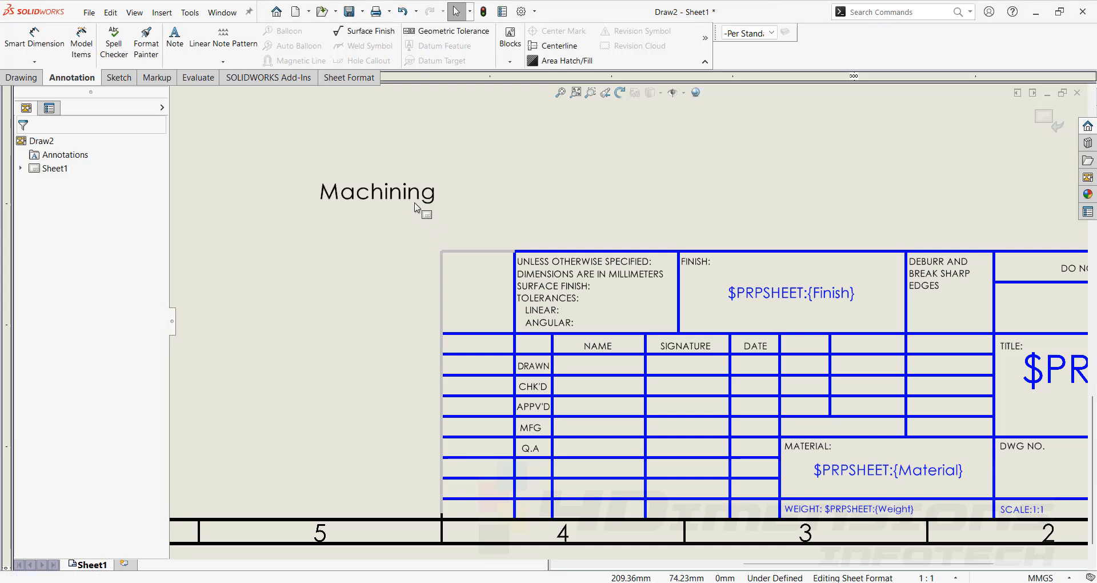
- Make the Machining note size 8 bold and move it into the new left cell
{"action": "double_click", "coordinate": [415, 199]}
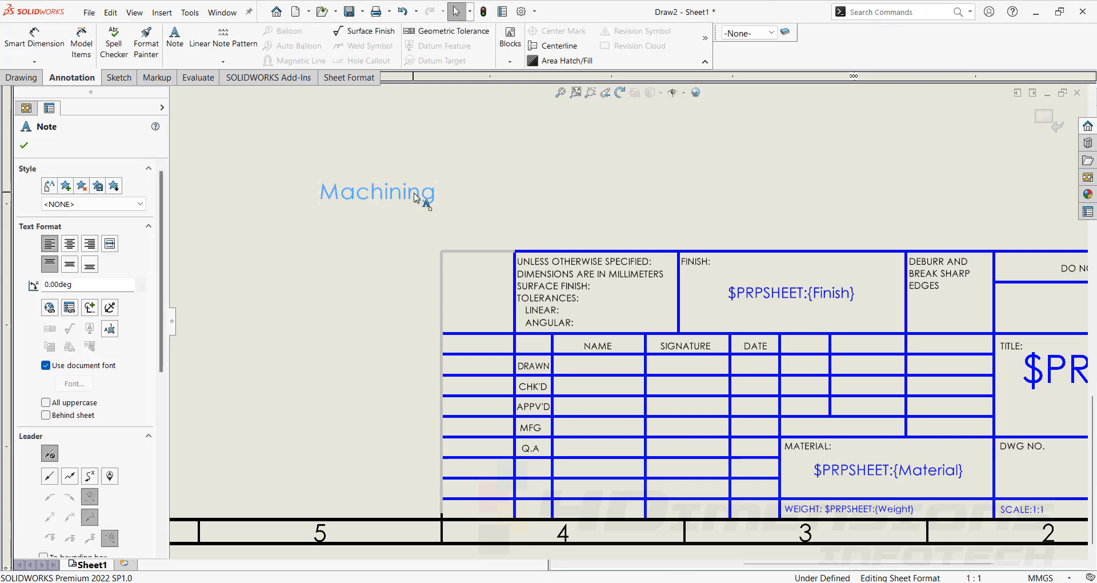
{"action": "left_click", "coordinate": [482, 161]}
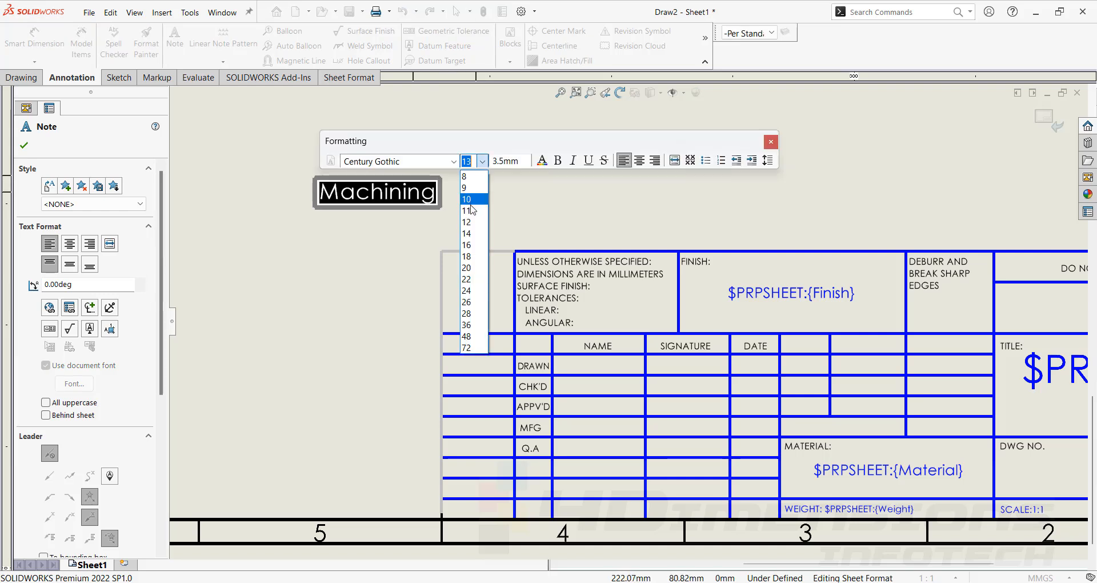
{"action": "left_click", "coordinate": [466, 177]}
{"action": "left_click", "coordinate": [558, 160]}
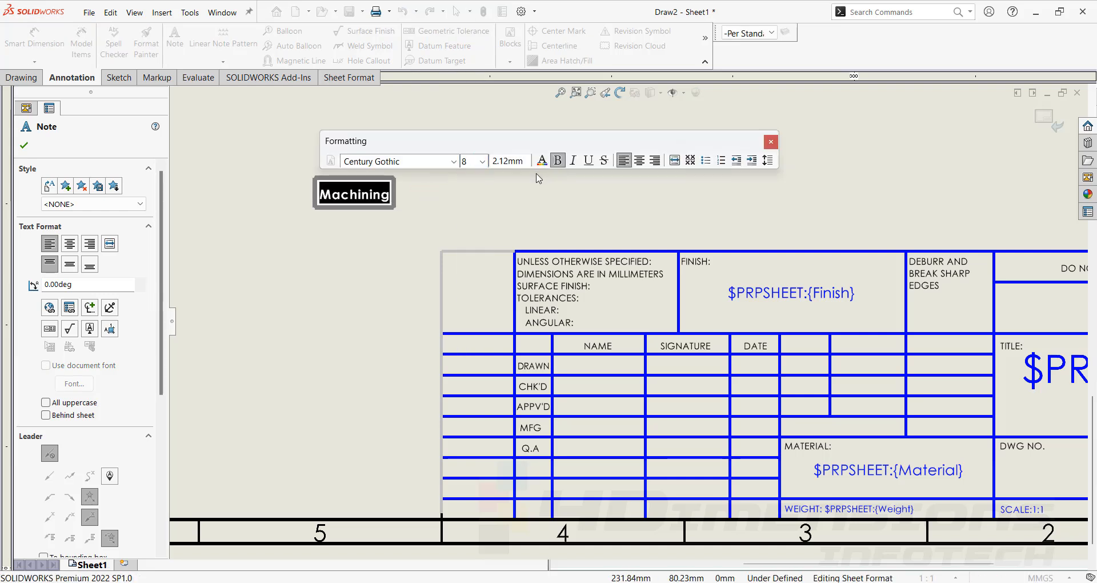
{"action": "left_click", "coordinate": [438, 245]}
{"action": "left_click_drag", "start_coordinate": [427, 228], "coordinate": [476, 322]}
{"action": "left_click", "coordinate": [601, 177]}
{"action": "left_click", "coordinate": [562, 209]}
- Exit sheet format editing and zoom around the Draw2 sheet
{"action": "scroll", "coordinate": [562, 209], "scroll_direction": "down", "scroll_amount": 2}
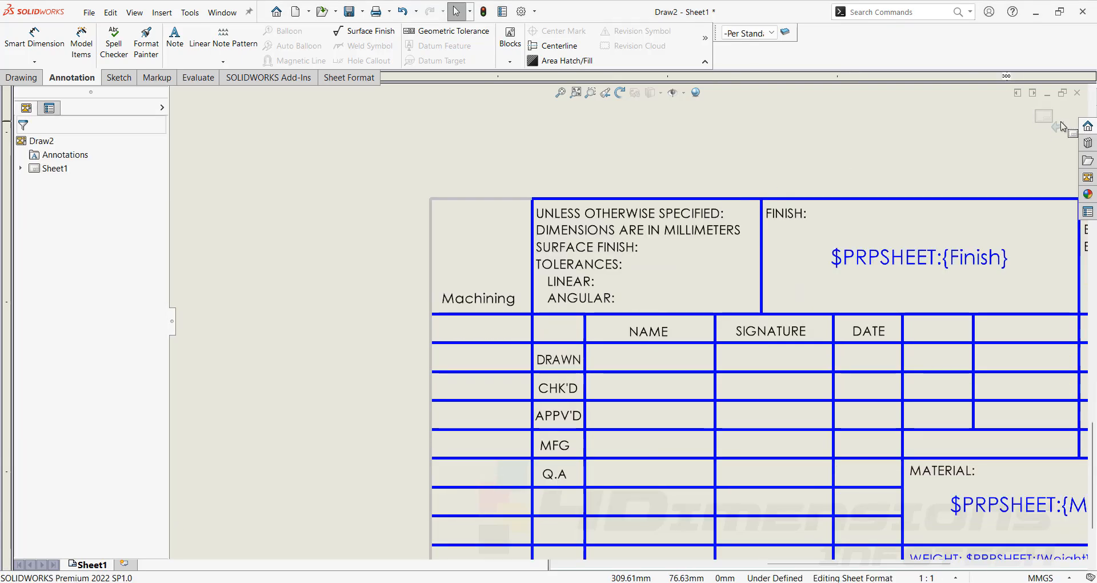
{"action": "left_click", "coordinate": [1046, 119]}
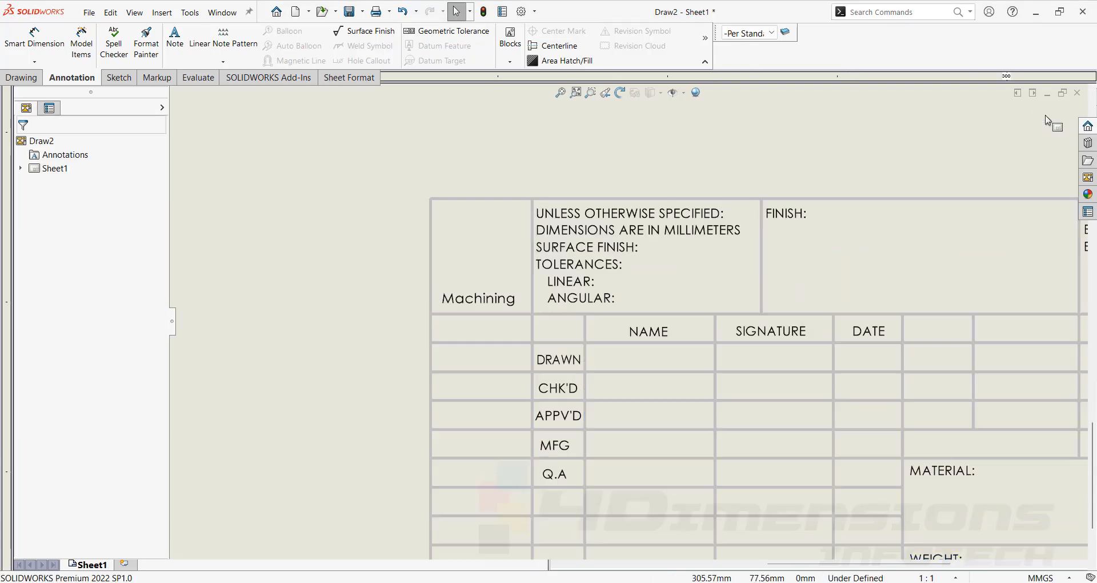
{"action": "scroll", "coordinate": [743, 348], "scroll_direction": "up", "scroll_amount": 3}
{"action": "scroll", "coordinate": [522, 314], "scroll_direction": "down", "scroll_amount": 1}
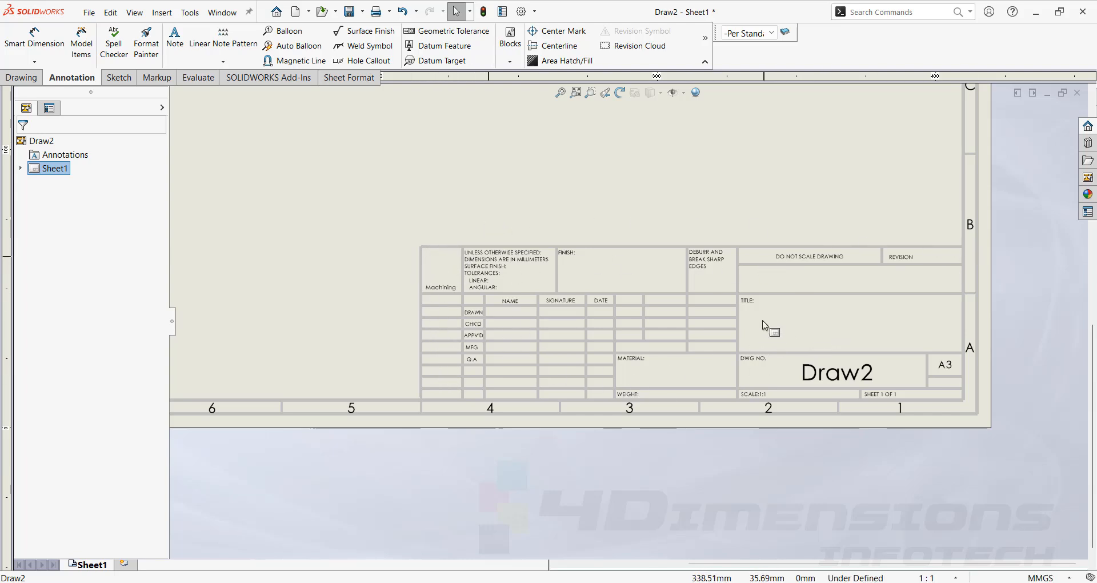
{"action": "scroll", "coordinate": [765, 325], "scroll_direction": "down", "scroll_amount": 1}
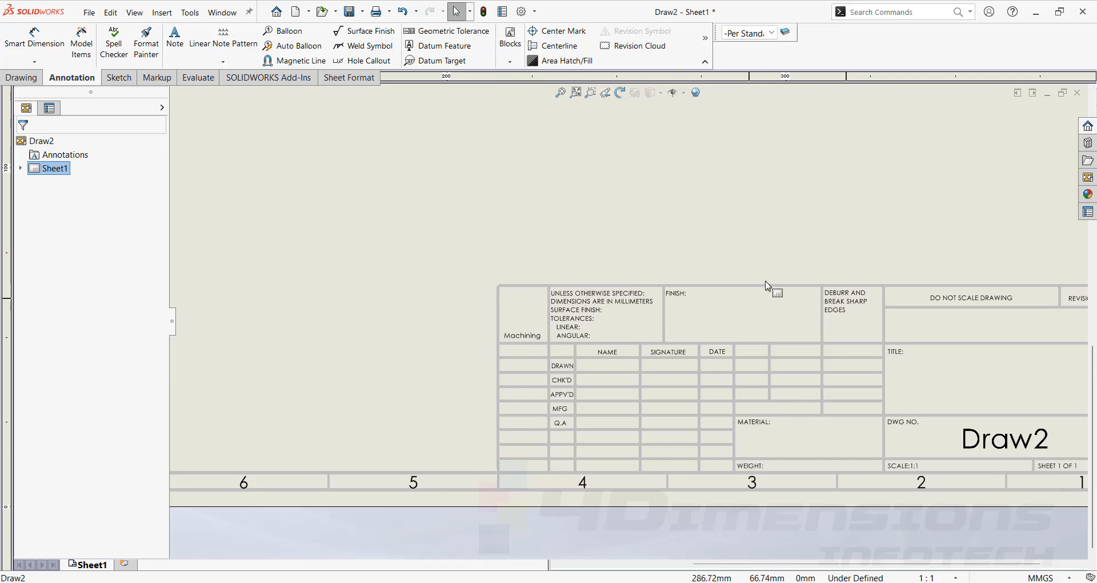
{"action": "scroll", "coordinate": [864, 254], "scroll_direction": "up", "scroll_amount": 2}
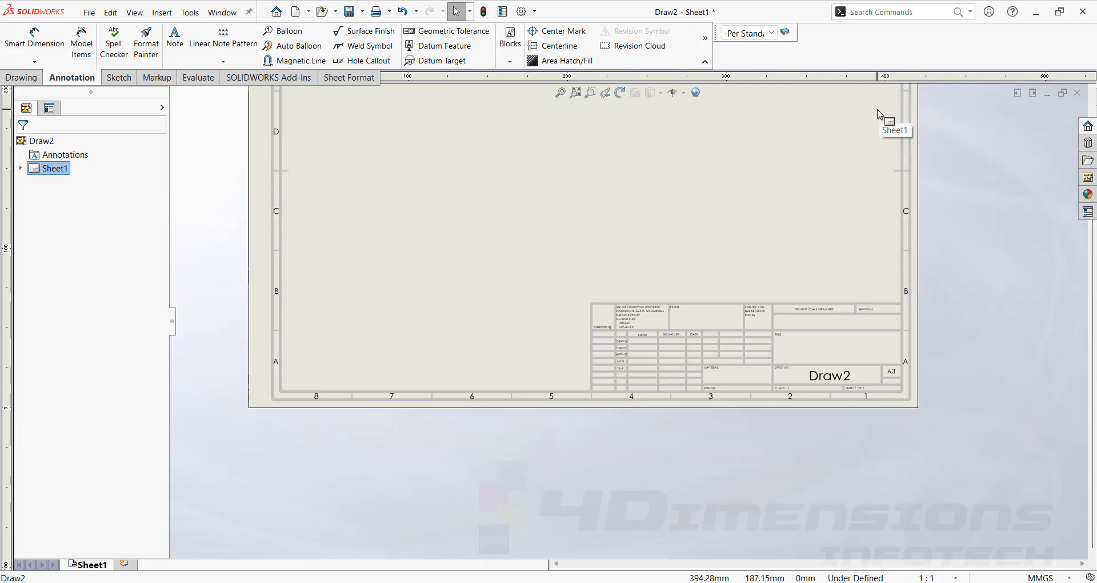
{"action": "scroll", "coordinate": [802, 357], "scroll_direction": "down", "scroll_amount": 4}
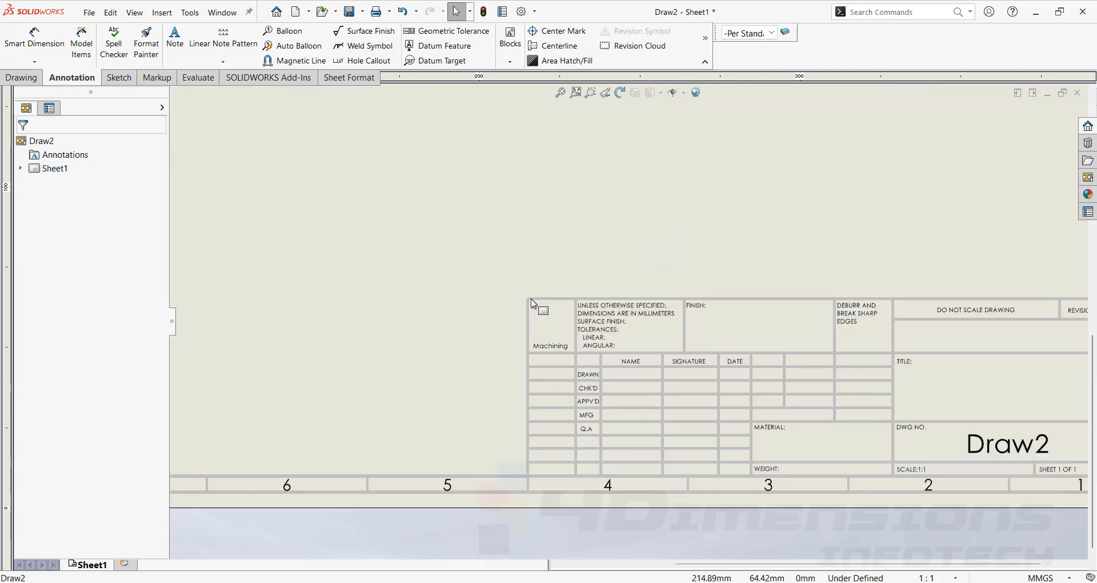
{"action": "scroll", "coordinate": [703, 240], "scroll_direction": "up", "scroll_amount": 3}
- Switch the Draw2 sheet back into sheet format editing
{"action": "right_click", "coordinate": [636, 150]}
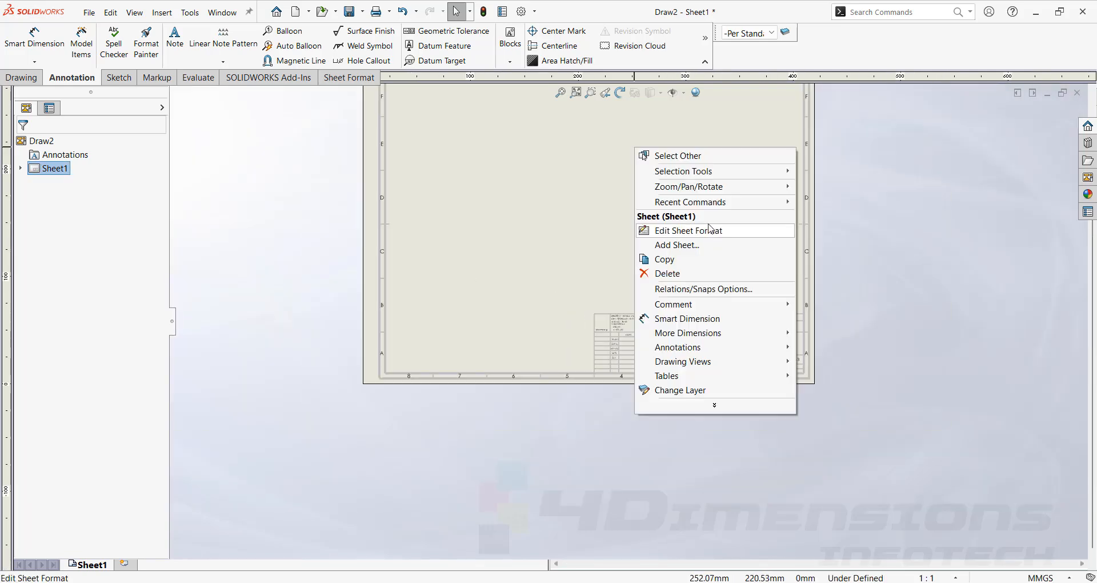
{"action": "left_click", "coordinate": [684, 232]}
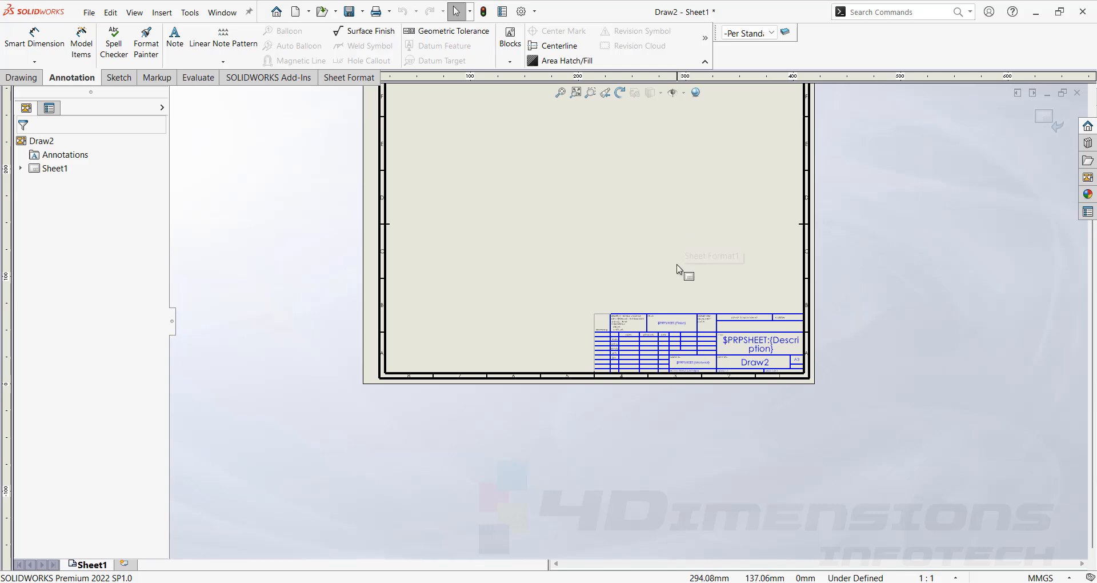
{"action": "scroll", "coordinate": [729, 325], "scroll_direction": "down", "scroll_amount": 4}
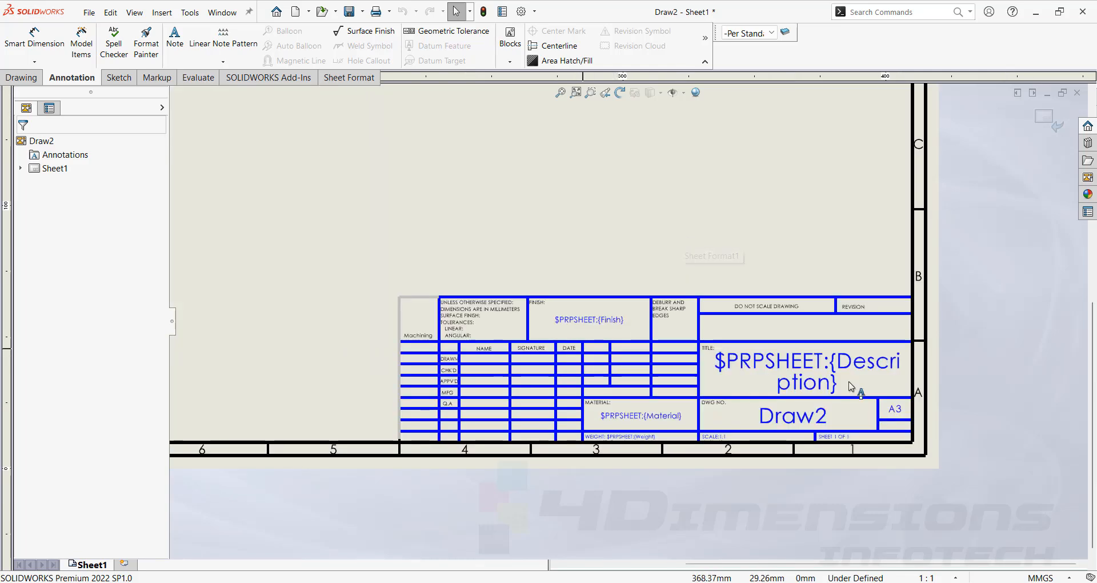
- Change the title block's $PRPSHEET Description note to '4Dimension infotech'
{"action": "double_click", "coordinate": [807, 366]}
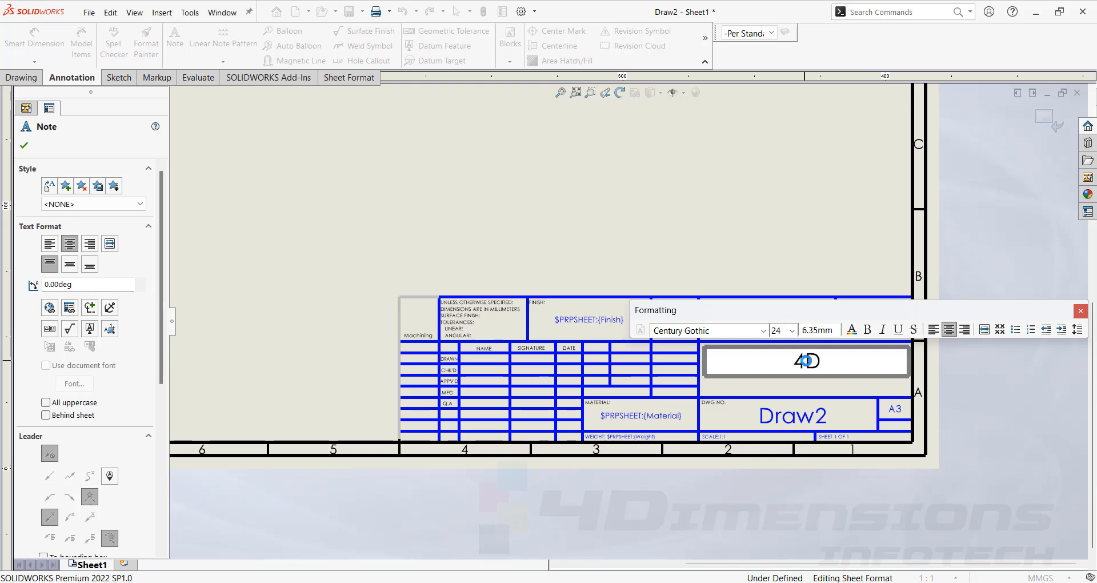
{"action": "type", "text": "4Dimens"}
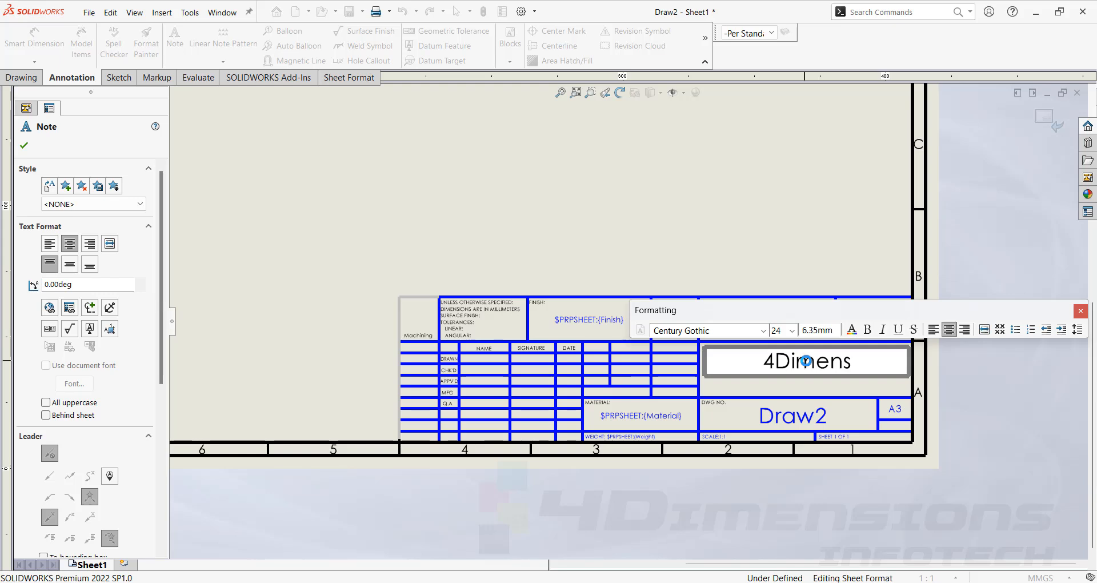
{"action": "type", "text": "ion"}
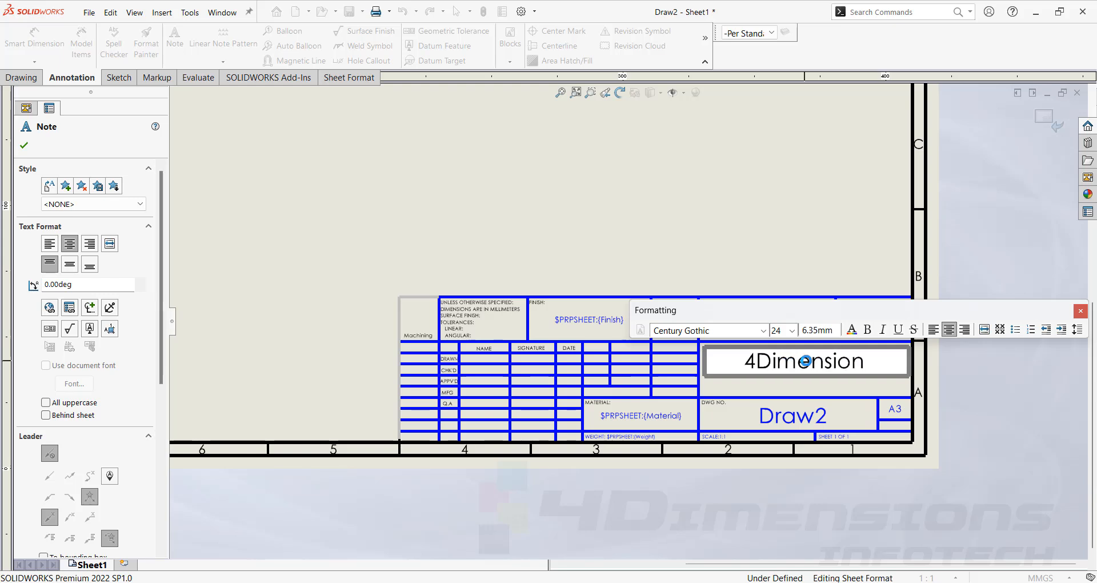
{"action": "type", "text": " info"}
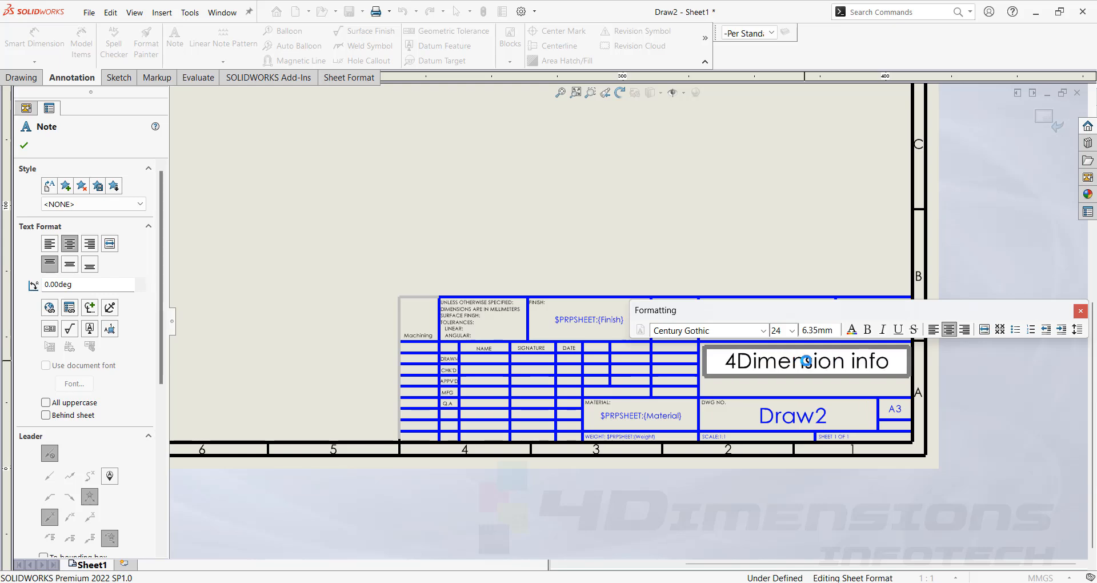
{"action": "type", "text": "tech"}
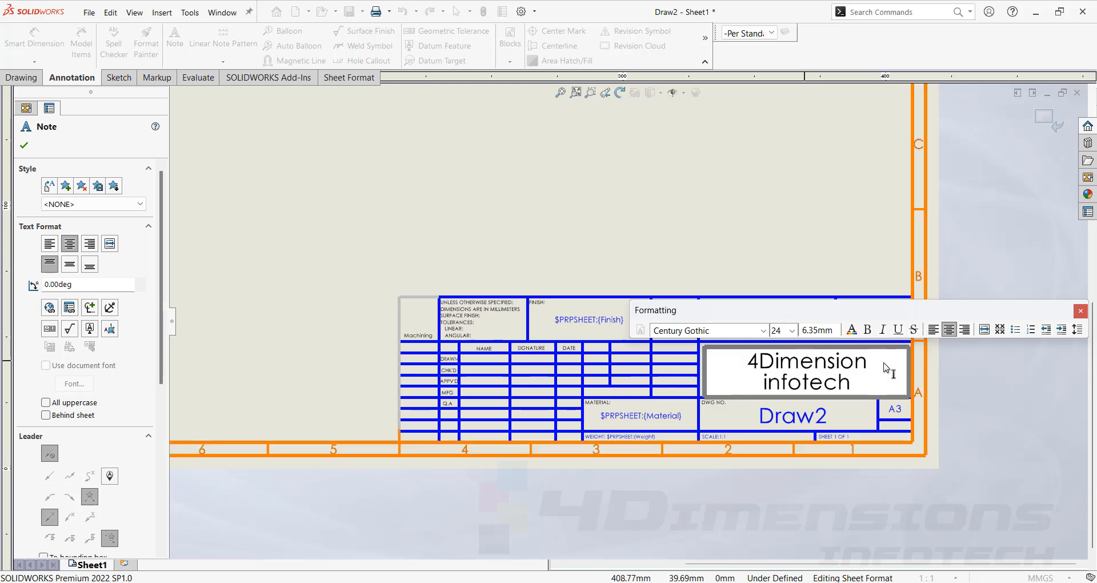
{"action": "left_click", "coordinate": [371, 424]}
{"action": "scroll", "coordinate": [371, 424], "scroll_direction": "down", "scroll_amount": 3}
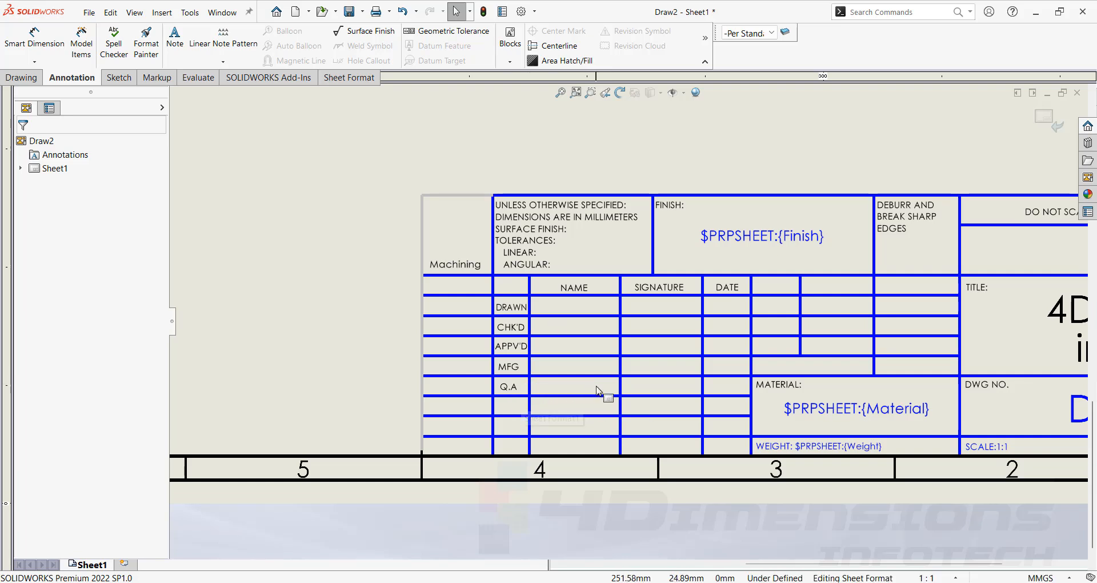
- Type the drafter's name into the NAME cell of the DRAWN row
{"action": "double_click", "coordinate": [571, 303]}
{"action": "type", "text": "sa"}
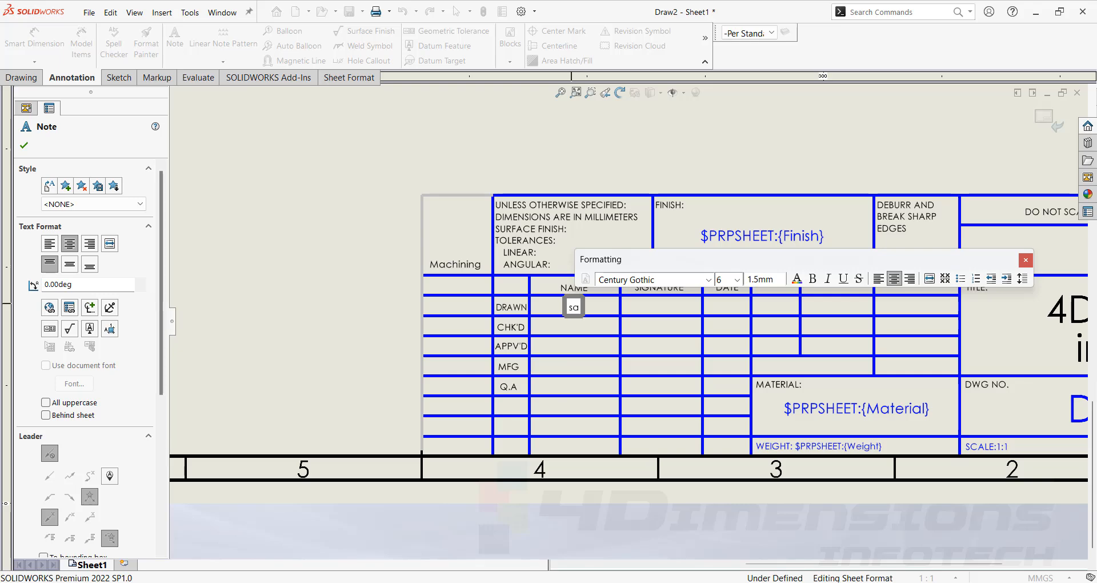
{"action": "type", "text": "gar ra"}
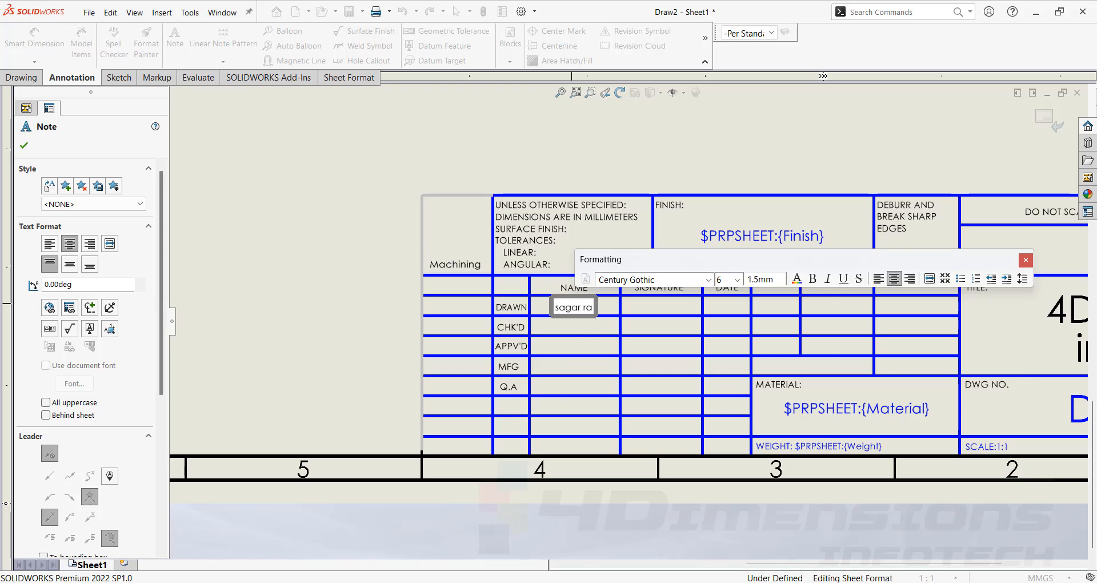
{"action": "type", "text": "thod"}
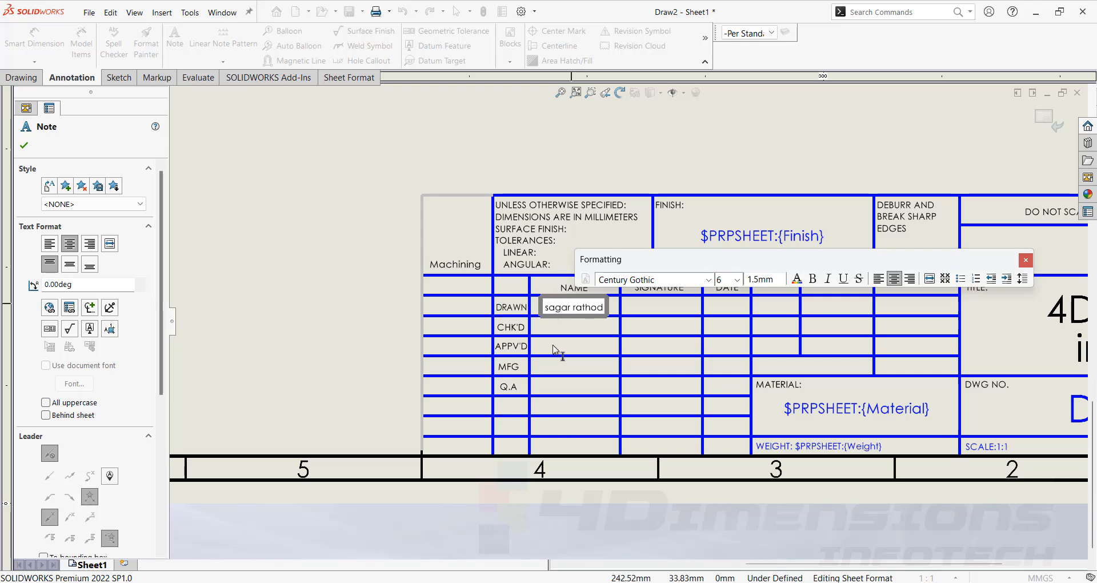
{"action": "key", "text": "Escape"}
{"action": "scroll", "coordinate": [553, 349], "scroll_direction": "up", "scroll_amount": 5}
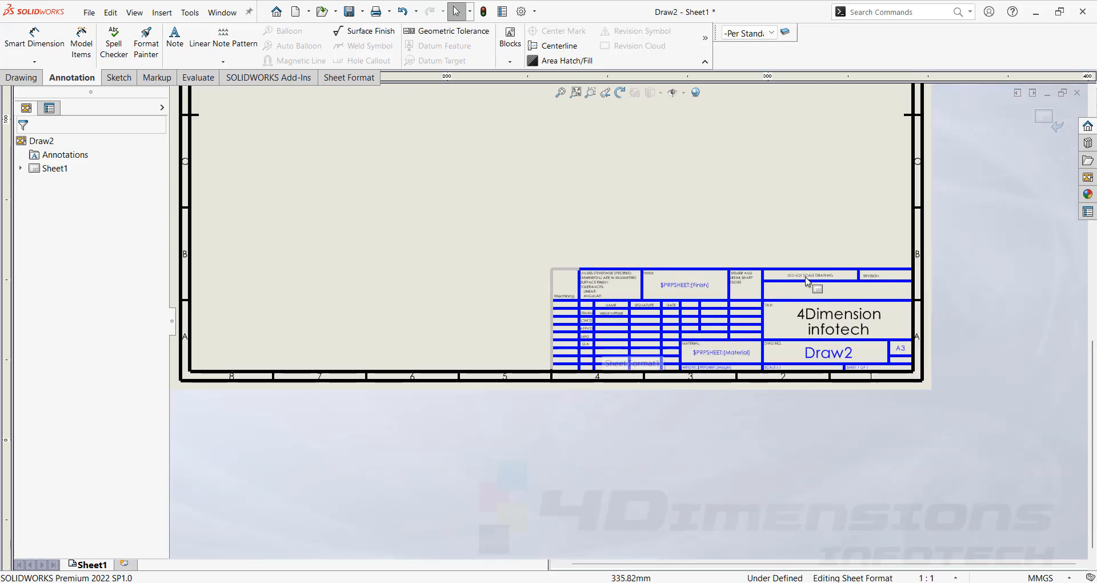
{"action": "left_click", "coordinate": [1046, 120]}
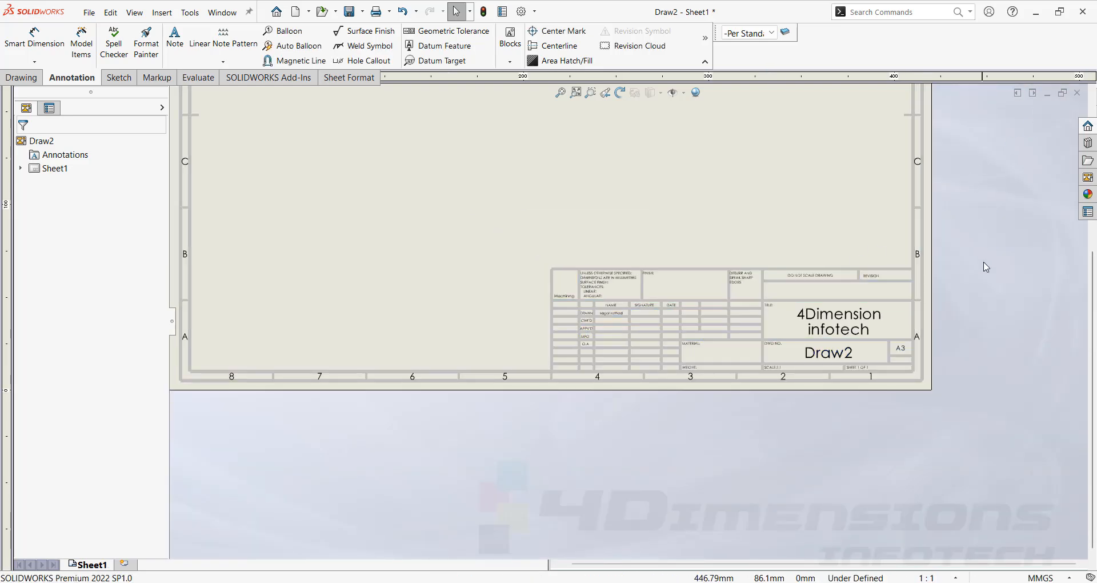
{"action": "scroll", "coordinate": [681, 315], "scroll_direction": "down", "scroll_amount": 3}
{"action": "scroll", "coordinate": [717, 380], "scroll_direction": "up", "scroll_amount": 10}
{"action": "scroll", "coordinate": [617, 165], "scroll_direction": "down", "scroll_amount": 2}
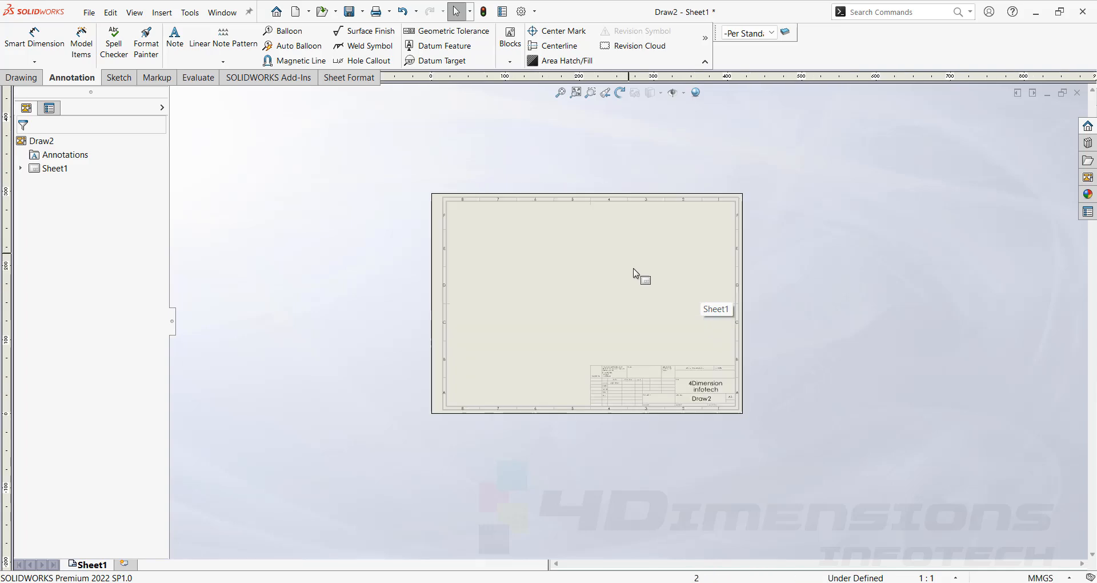
{"action": "scroll", "coordinate": [630, 235], "scroll_direction": "down", "scroll_amount": 2}
{"action": "scroll", "coordinate": [608, 449], "scroll_direction": "down", "scroll_amount": 5}
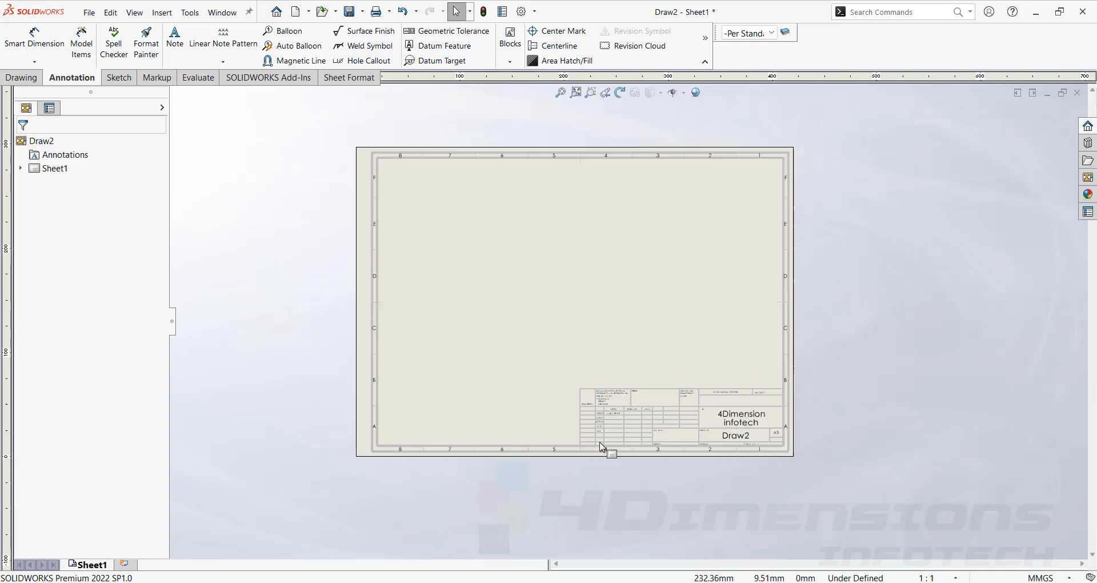
{"action": "left_click", "coordinate": [792, 381]}
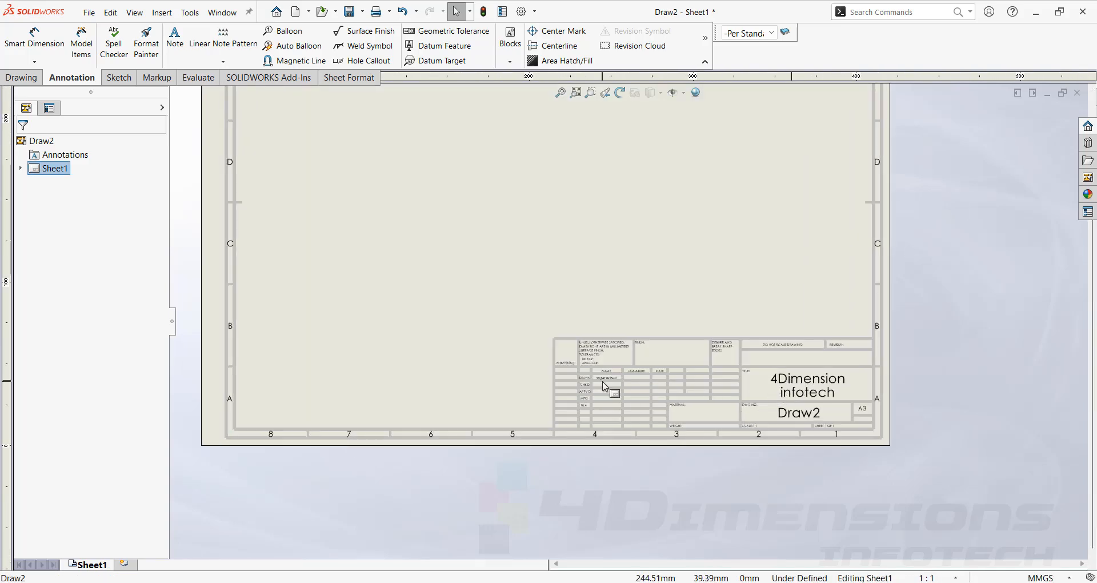
{"action": "scroll", "coordinate": [802, 393], "scroll_direction": "down", "scroll_amount": 2}
{"action": "scroll", "coordinate": [570, 257], "scroll_direction": "up", "scroll_amount": 4}
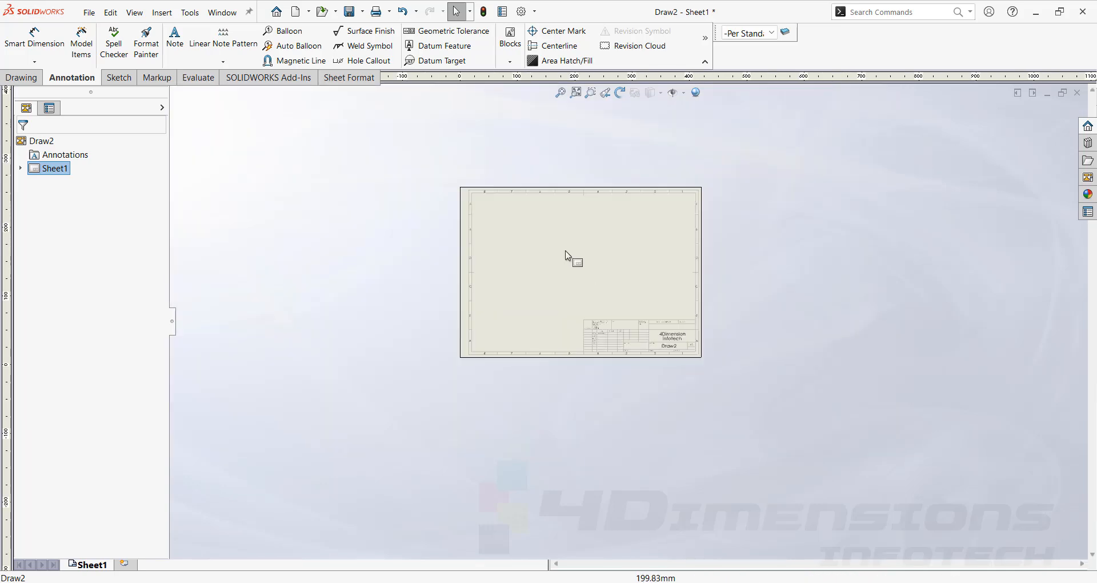
{"action": "scroll", "coordinate": [604, 320], "scroll_direction": "down", "scroll_amount": 3}
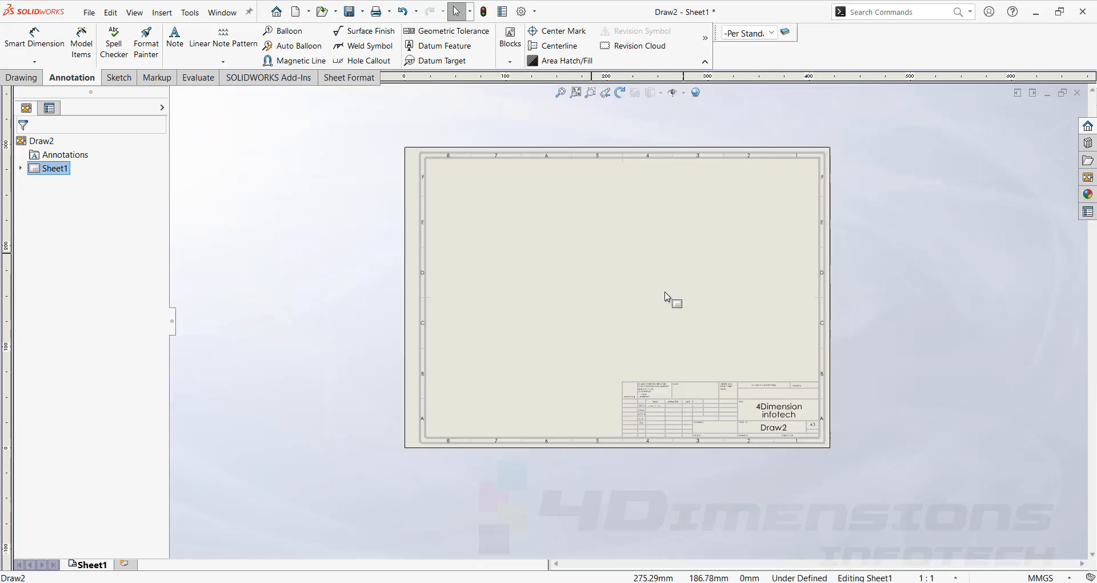
{"action": "scroll", "coordinate": [655, 331], "scroll_direction": "down", "scroll_amount": 3}
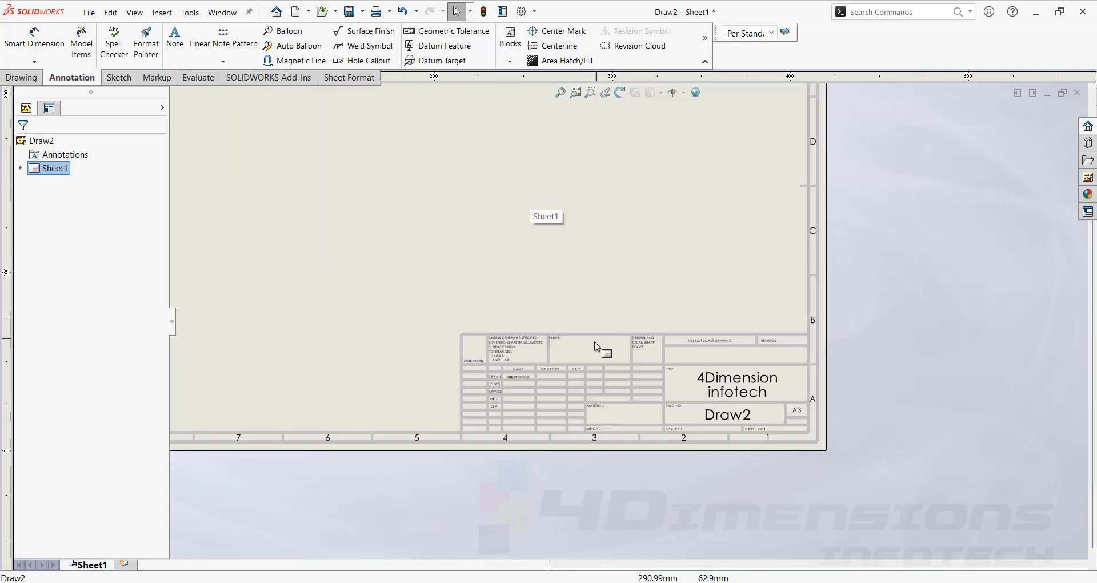
{"action": "scroll", "coordinate": [656, 368], "scroll_direction": "up", "scroll_amount": 3}
{"action": "scroll", "coordinate": [485, 190], "scroll_direction": "down", "scroll_amount": 1}
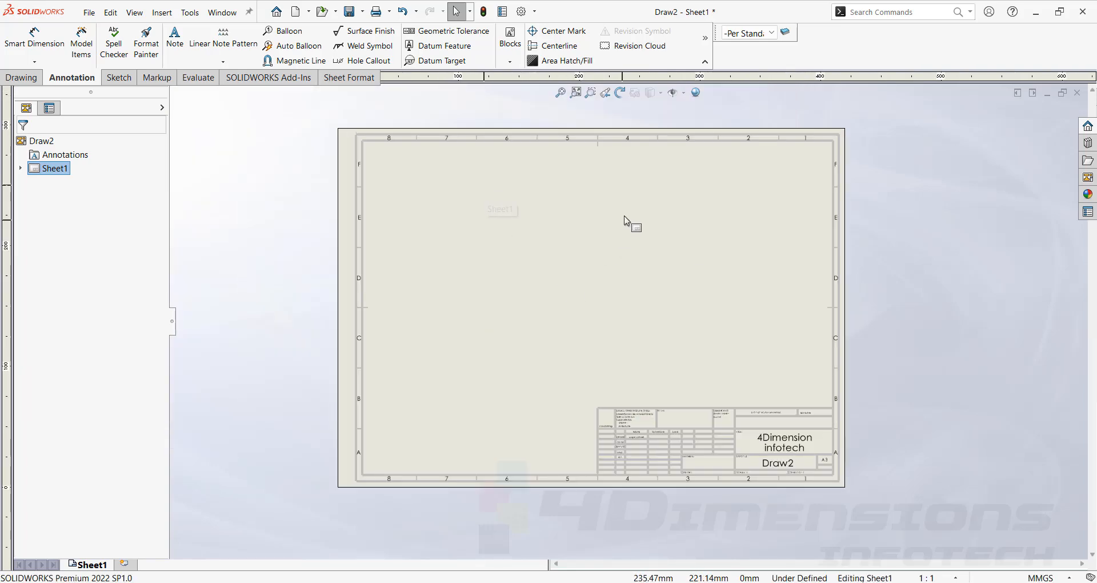
- Reopen Sheet1's sheet format for editing and zoom to inspect the border and title block
{"action": "right_click", "coordinate": [670, 227]}
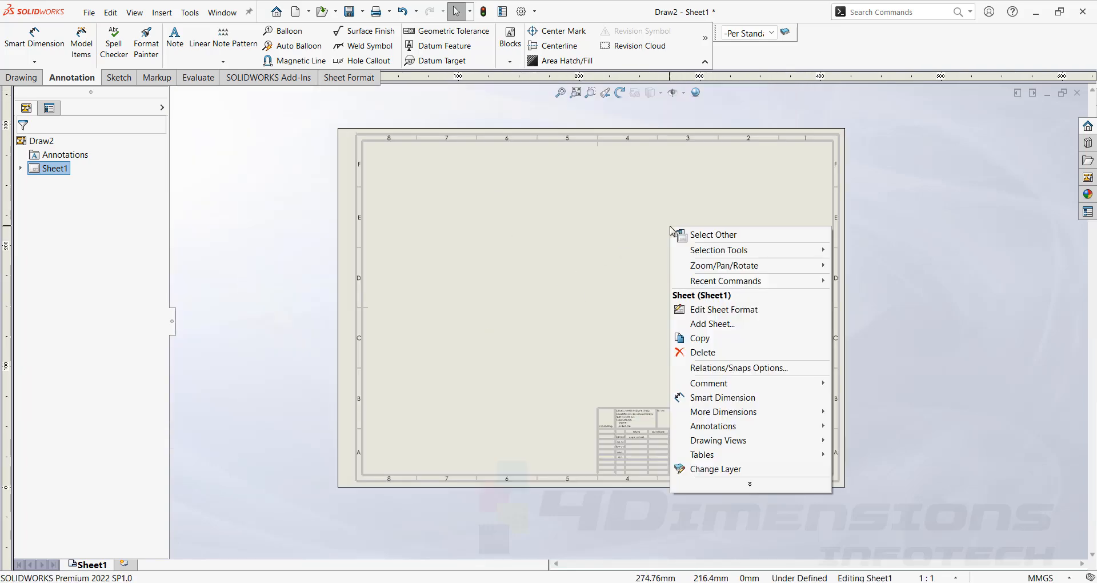
{"action": "left_click", "coordinate": [716, 310]}
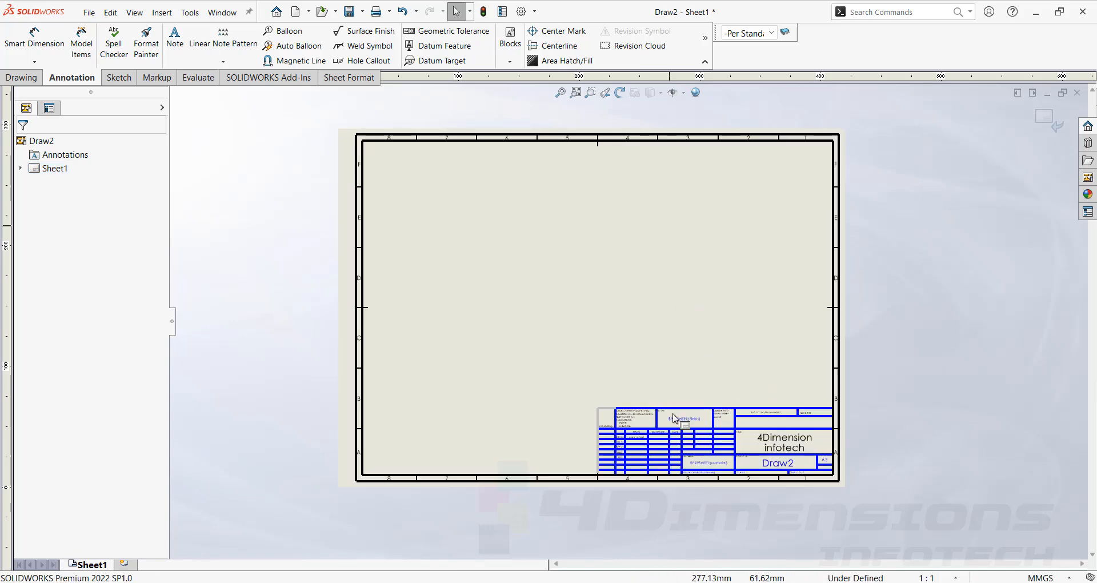
{"action": "scroll", "coordinate": [675, 419], "scroll_direction": "down", "scroll_amount": 3}
{"action": "scroll", "coordinate": [544, 220], "scroll_direction": "up", "scroll_amount": 4}
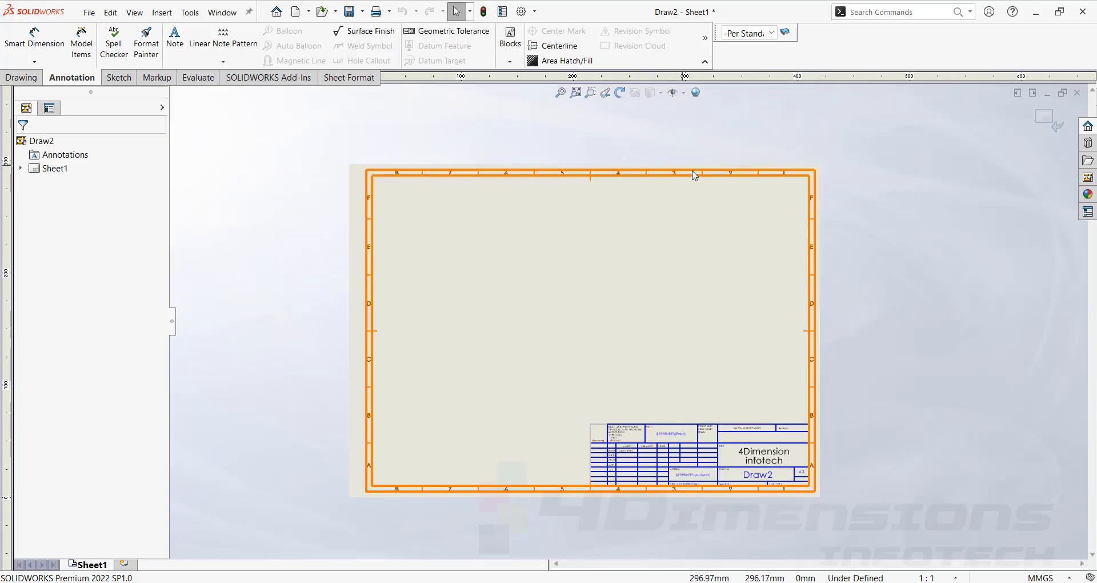
{"action": "scroll", "coordinate": [357, 211], "scroll_direction": "down", "scroll_amount": 2}
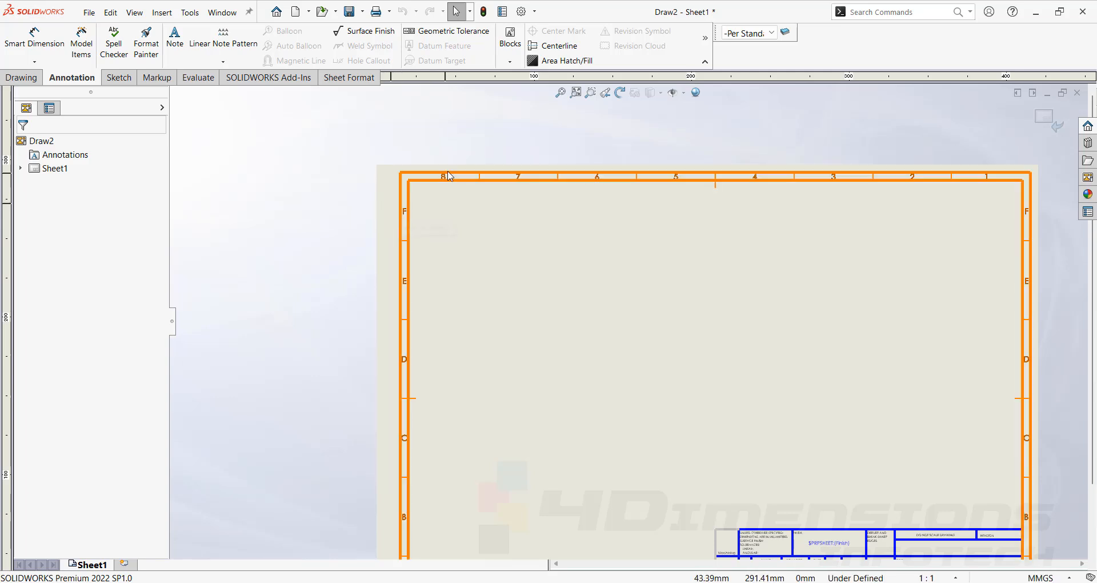
{"action": "scroll", "coordinate": [731, 421], "scroll_direction": "up", "scroll_amount": 2}
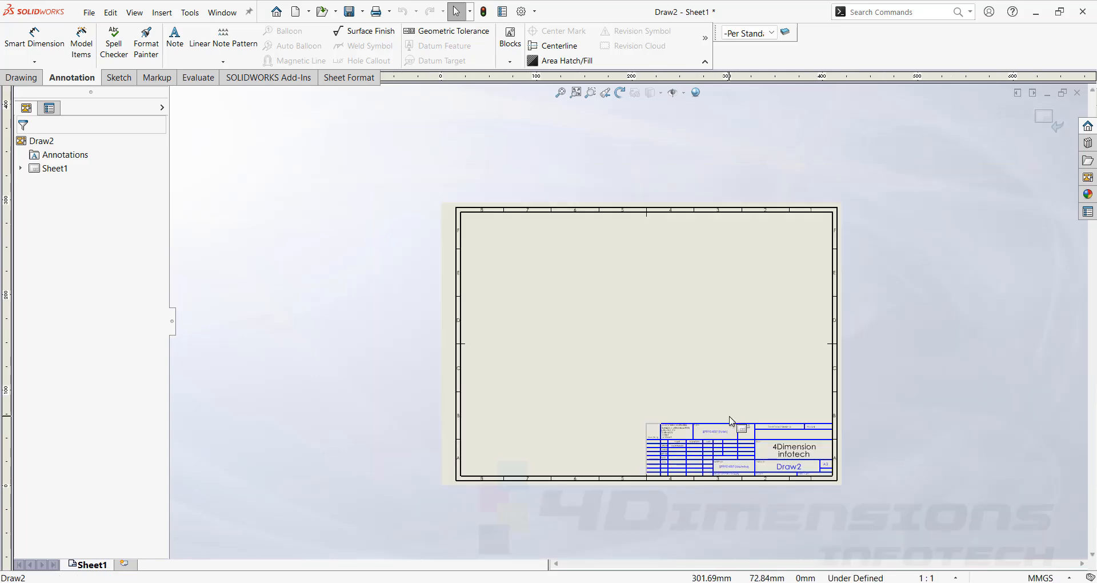
{"action": "scroll", "coordinate": [732, 421], "scroll_direction": "down", "scroll_amount": 2}
- Open the sheet's Automatic Border settings at the zone size and margin page
{"action": "right_click", "coordinate": [635, 211]}
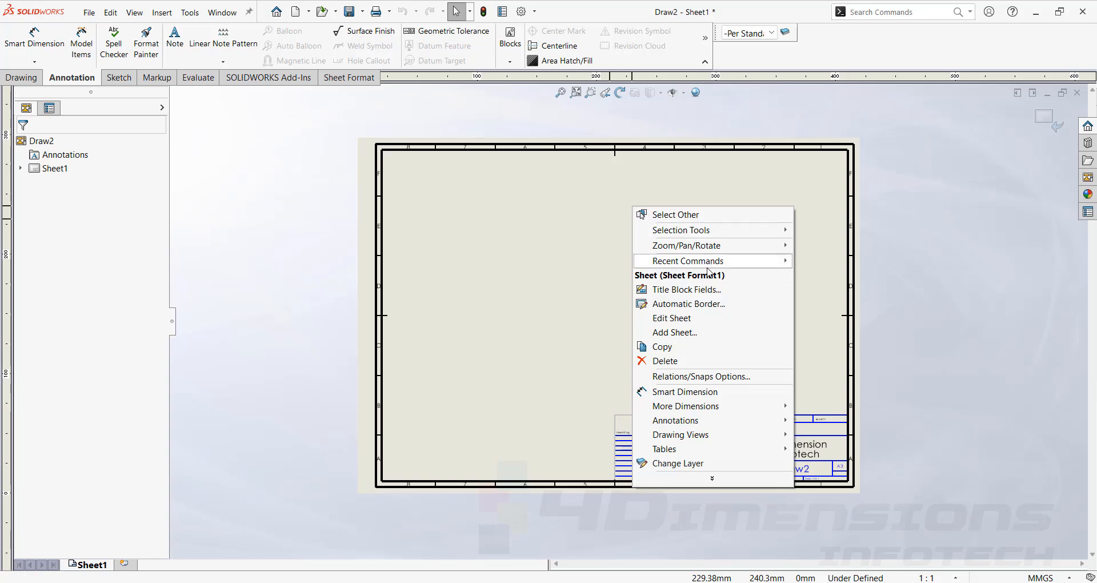
{"action": "left_click", "coordinate": [674, 309]}
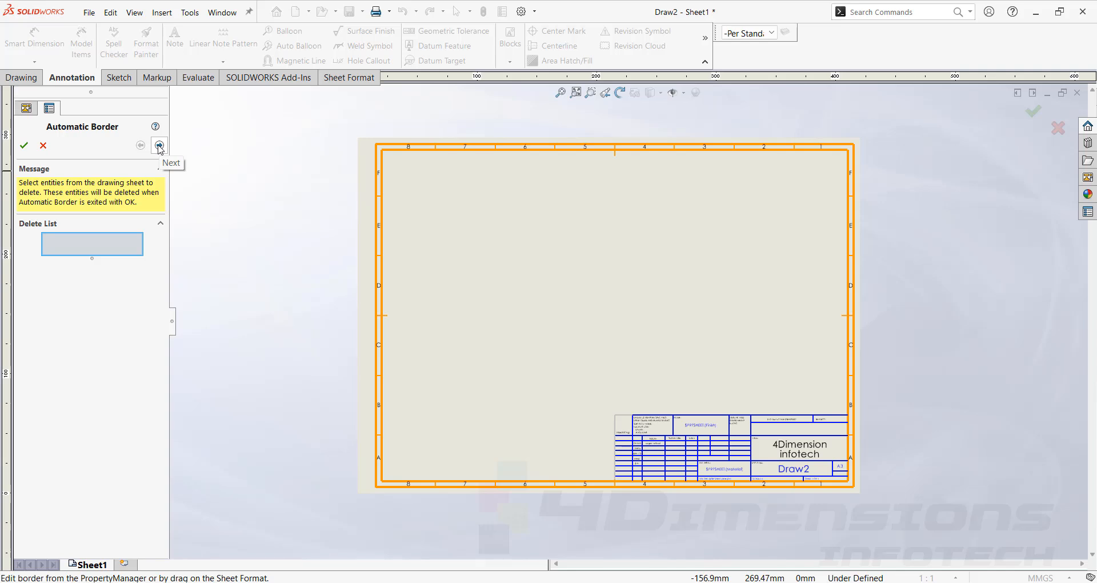
{"action": "left_click", "coordinate": [159, 146]}
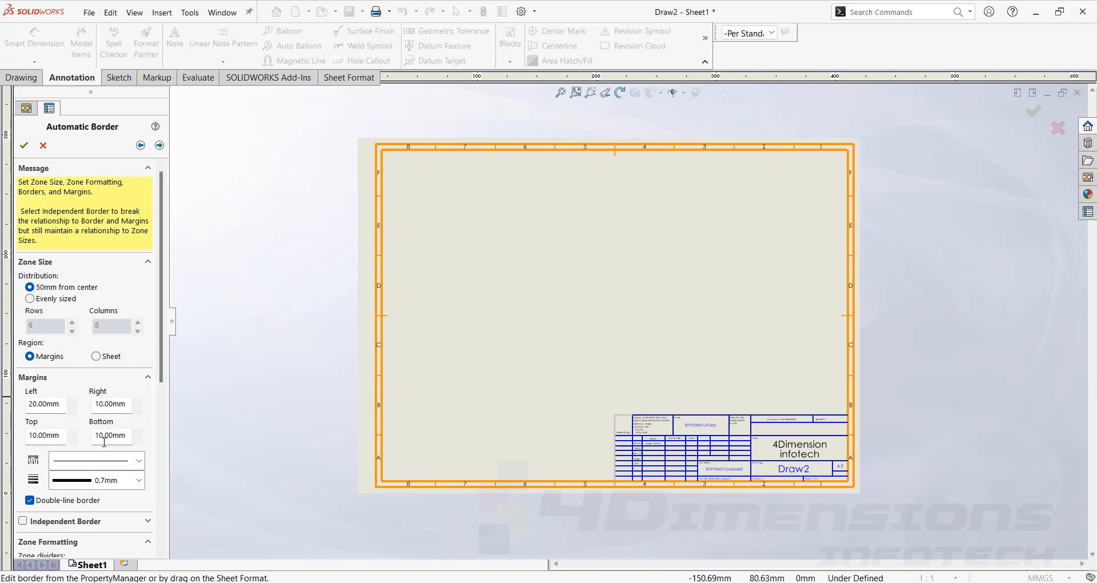
- Set the border margins to 5 mm and apply the border
{"action": "double_click", "coordinate": [42, 403]}
{"action": "type", "text": "5"}
{"action": "key", "text": "Return"}
{"action": "key", "text": "Tab"}
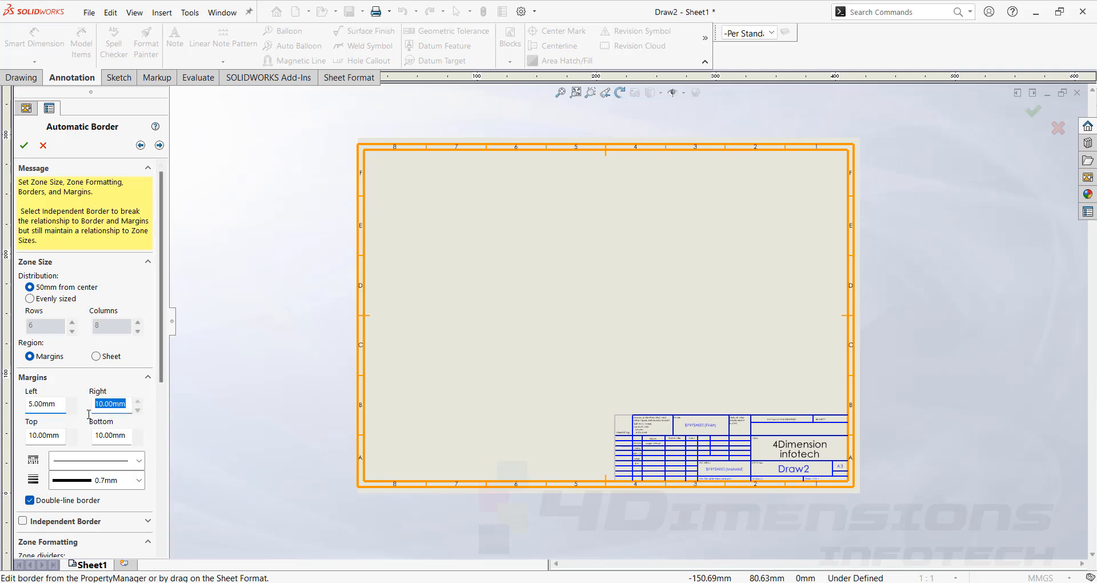
{"action": "type", "text": "5"}
{"action": "key", "text": "Tab"}
{"action": "type", "text": "5"}
{"action": "key", "text": "Tab"}
{"action": "type", "text": "5"}
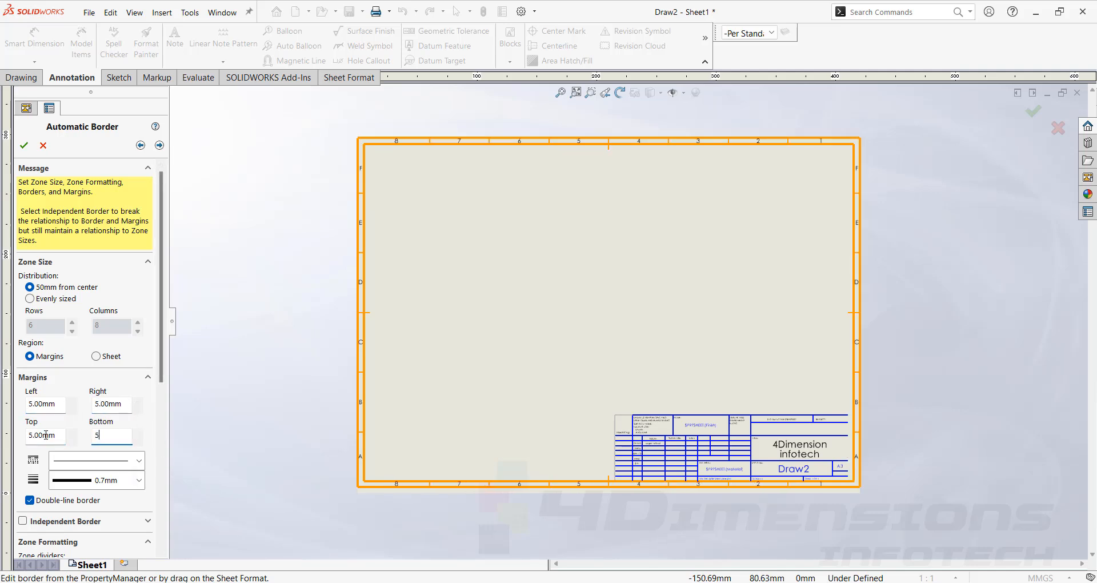
{"action": "key", "text": "Tab"}
{"action": "left_click", "coordinate": [24, 145]}
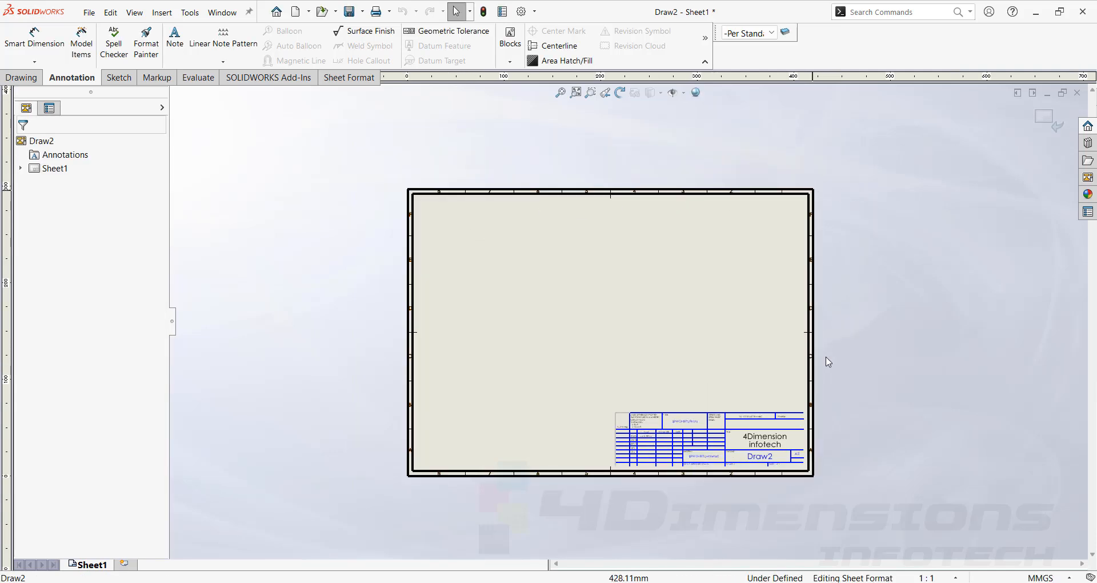
- With Trim Entities, extend the six vertical title-block lines, including DATE and MATERIAL, down to the border
{"action": "scroll", "coordinate": [744, 488], "scroll_direction": "down", "scroll_amount": 3}
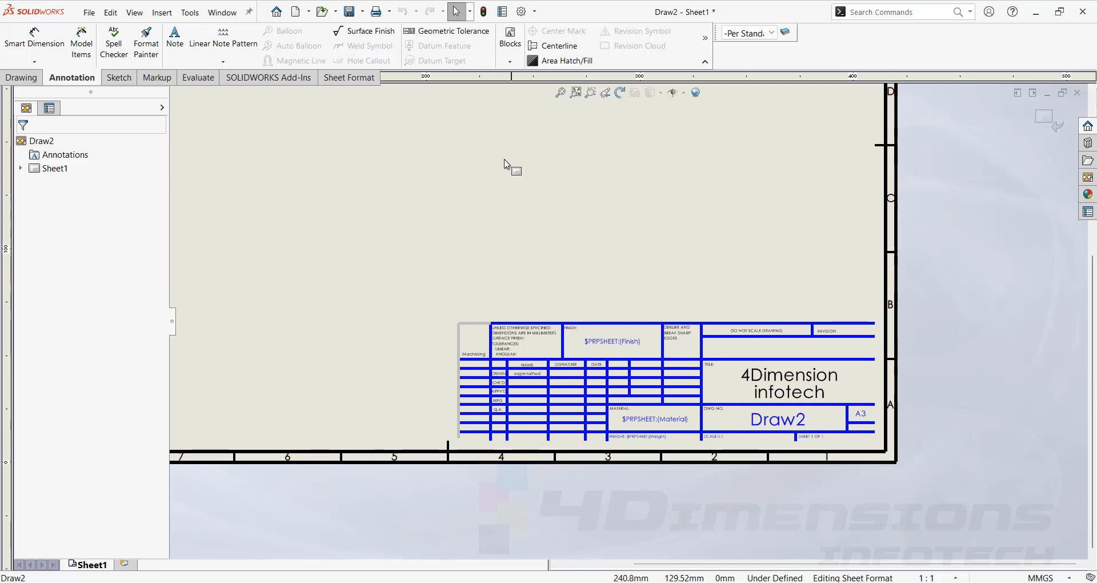
{"action": "left_click", "coordinate": [125, 80]}
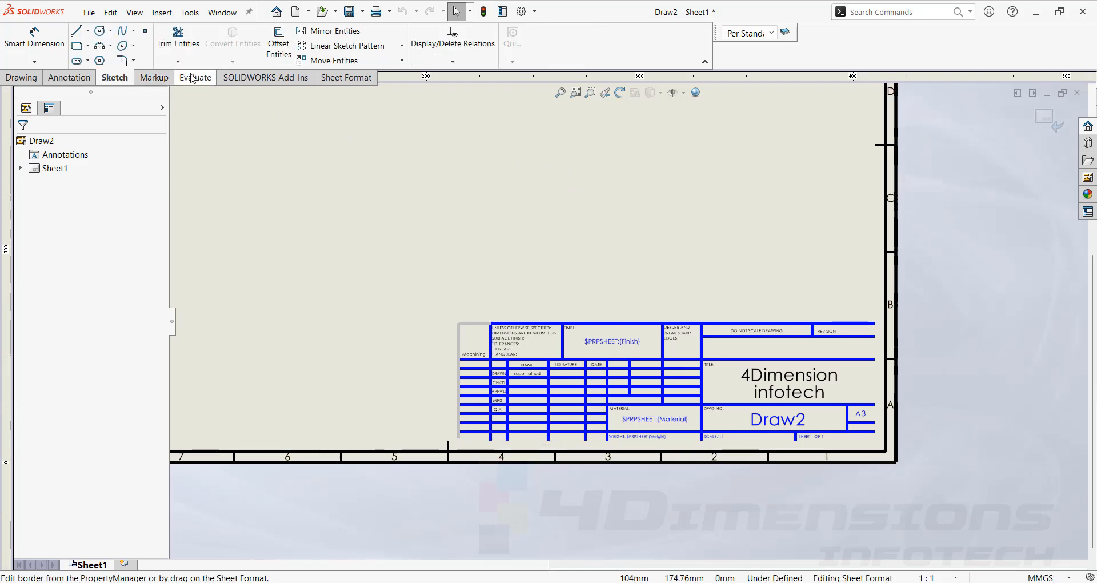
{"action": "left_click", "coordinate": [177, 39]}
{"action": "scroll", "coordinate": [391, 479], "scroll_direction": "down", "scroll_amount": 2}
{"action": "left_click", "coordinate": [497, 396]}
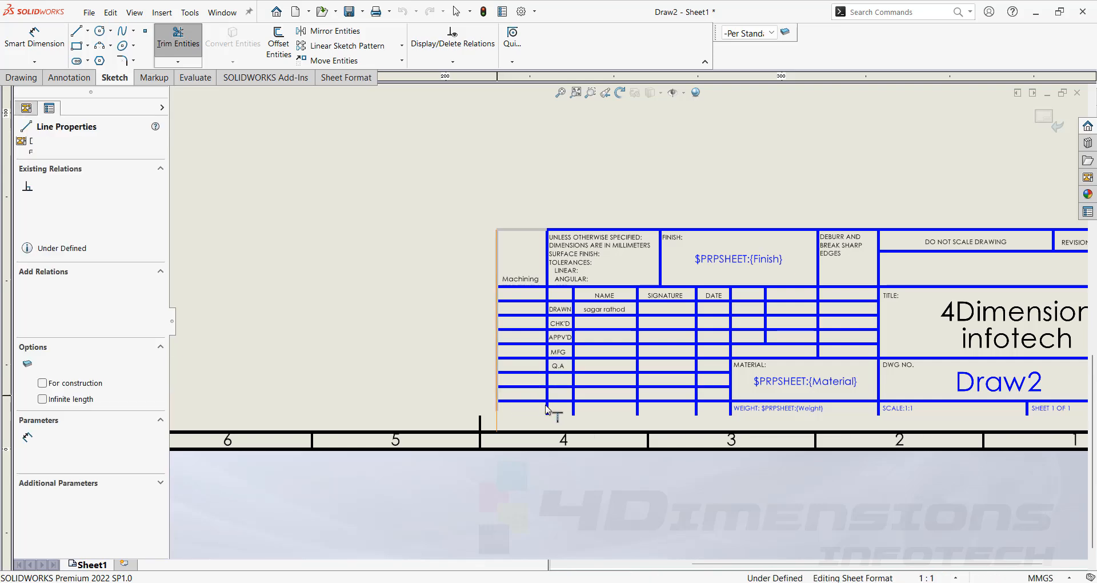
{"action": "left_click", "coordinate": [546, 391]}
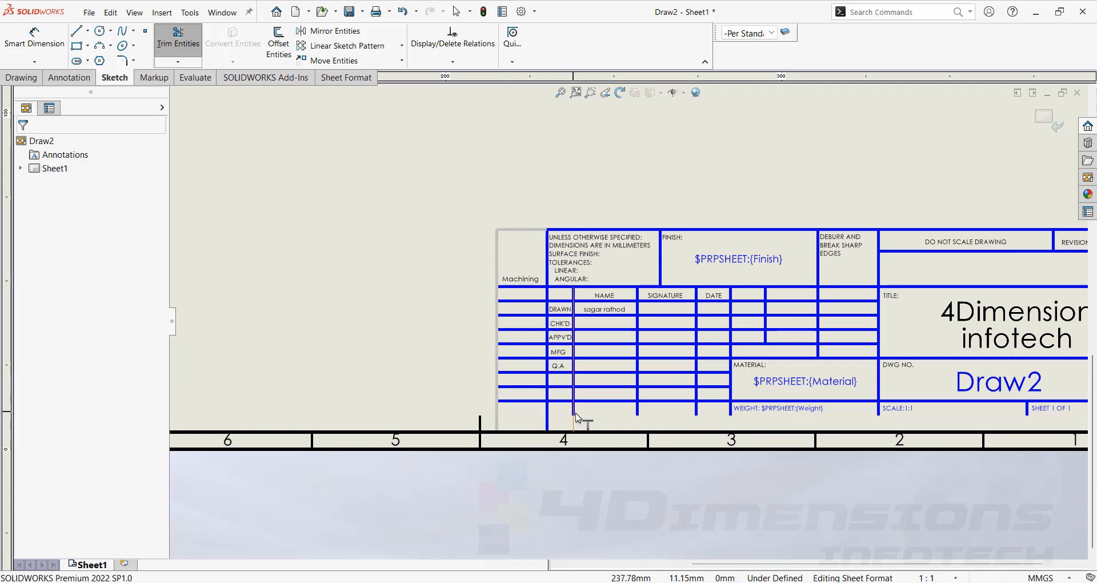
{"action": "left_click", "coordinate": [573, 413]}
{"action": "left_click", "coordinate": [638, 412]}
{"action": "left_click", "coordinate": [697, 412]}
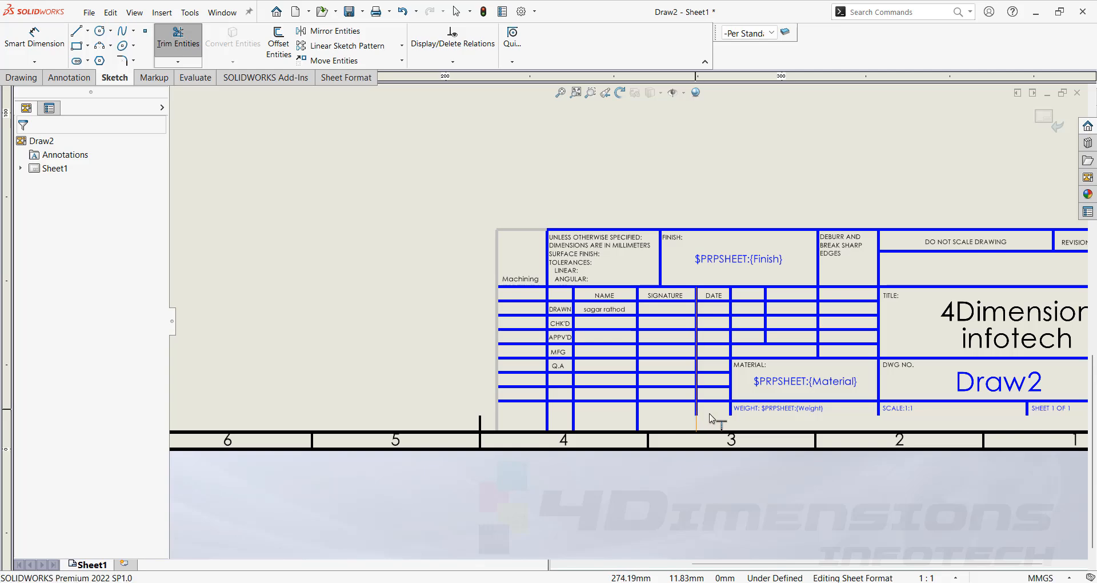
{"action": "left_click", "coordinate": [730, 413]}
- Extend the horizontal title-block lines right to the border, and the line above SHEET 1 OF 1 down
{"action": "scroll", "coordinate": [750, 409], "scroll_direction": "up", "scroll_amount": 2}
{"action": "scroll", "coordinate": [825, 389], "scroll_direction": "down", "scroll_amount": 4}
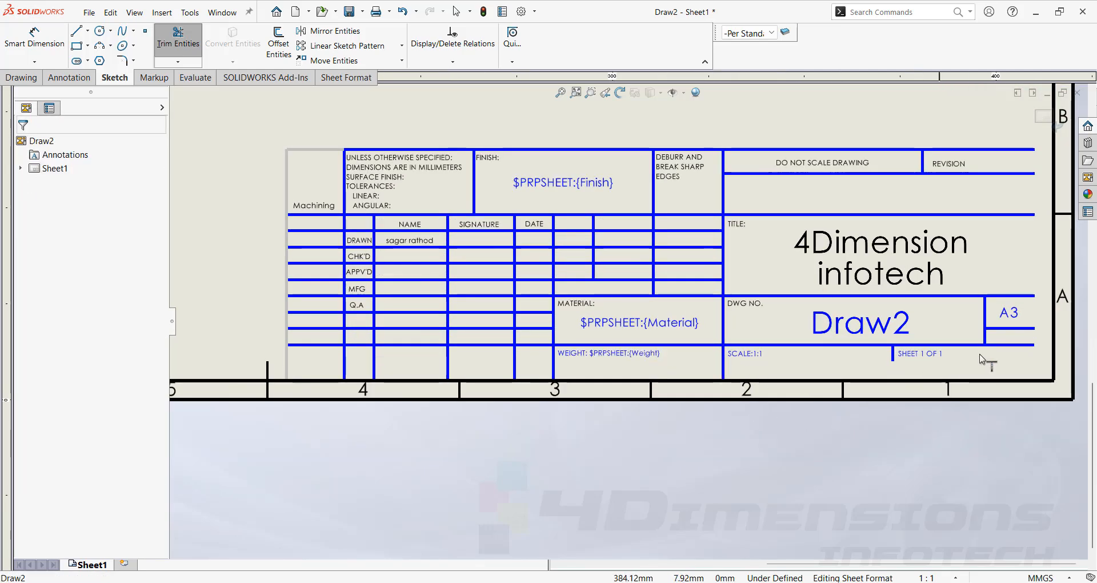
{"action": "left_click", "coordinate": [1029, 343]}
{"action": "left_click", "coordinate": [1028, 328]}
{"action": "left_click", "coordinate": [1028, 296]}
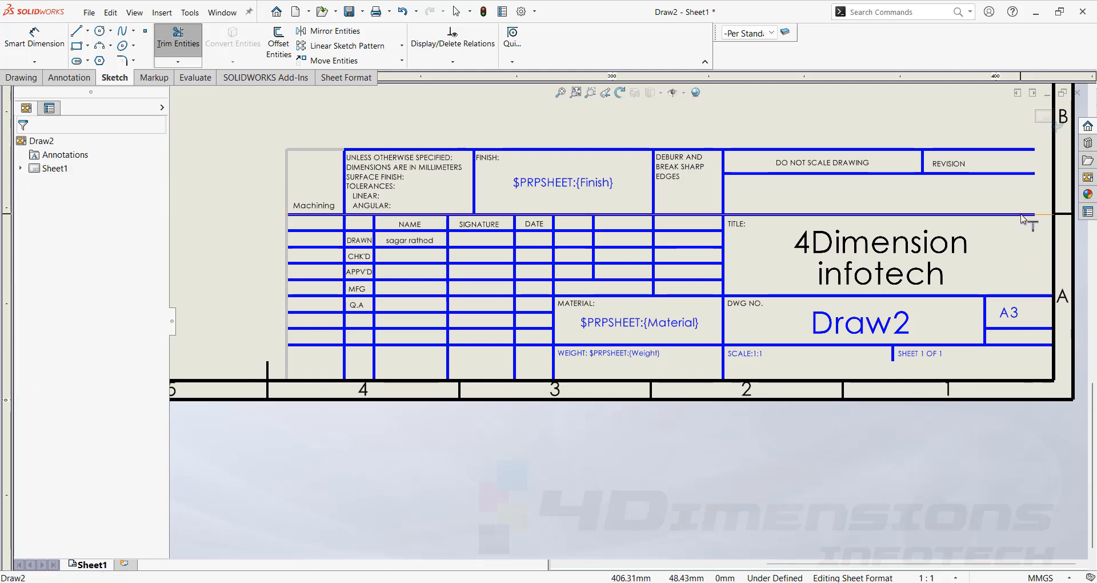
{"action": "left_click", "coordinate": [1028, 214]}
{"action": "left_click", "coordinate": [1028, 172]}
{"action": "left_click", "coordinate": [1032, 151]}
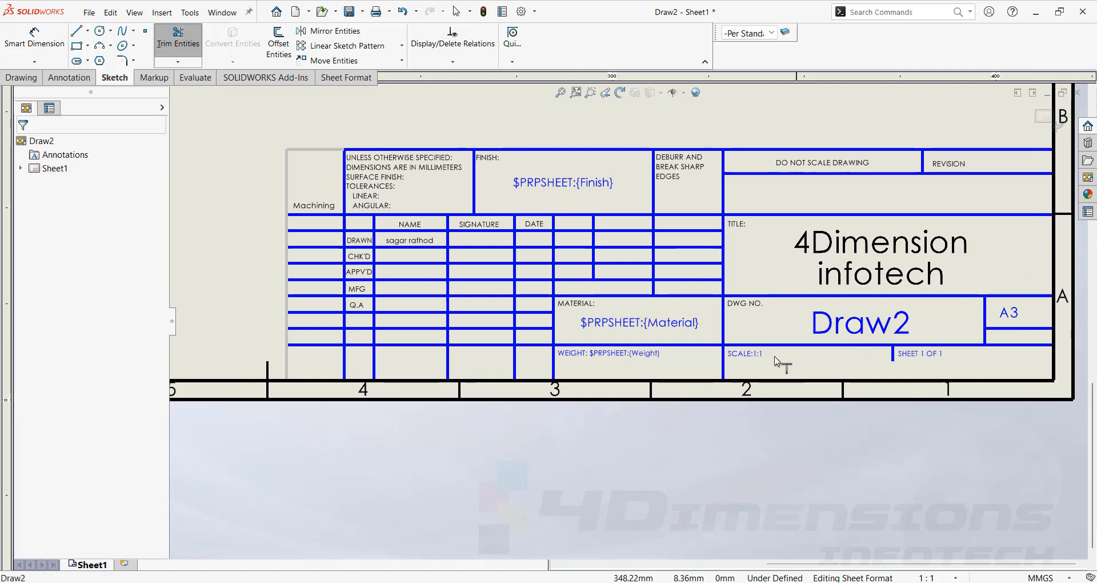
{"action": "left_click", "coordinate": [893, 357]}
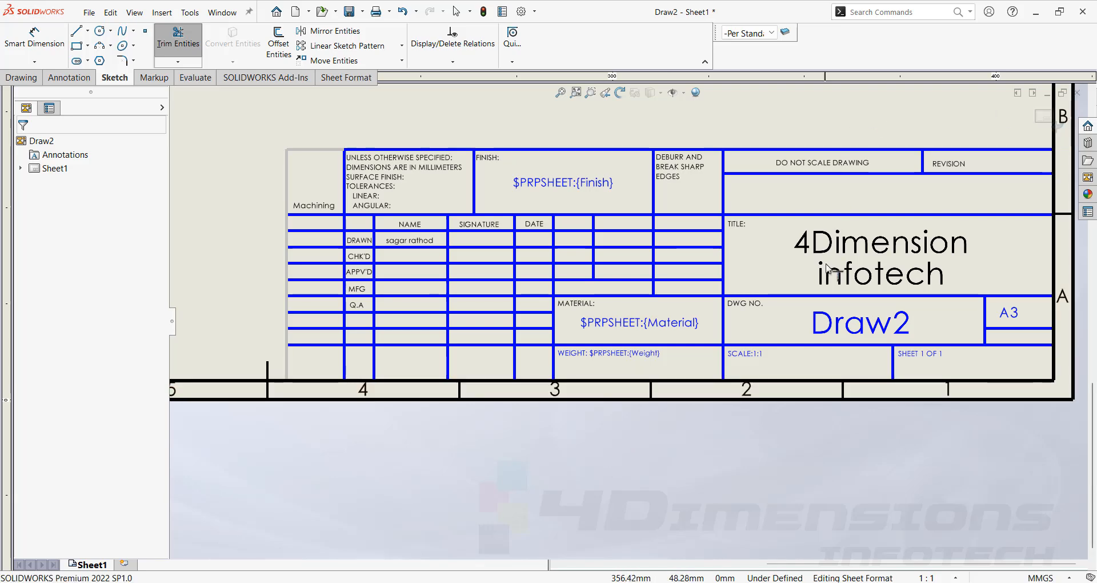
{"action": "scroll", "coordinate": [835, 264], "scroll_direction": "up", "scroll_amount": 5}
{"action": "scroll", "coordinate": [503, 188], "scroll_direction": "down", "scroll_amount": 2}
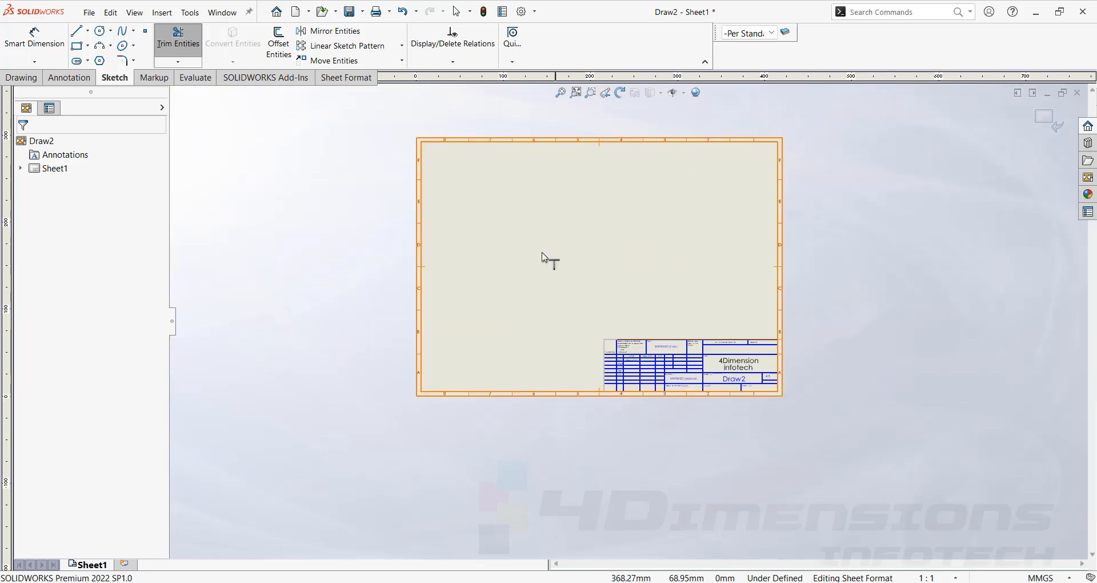
{"action": "scroll", "coordinate": [719, 359], "scroll_direction": "down", "scroll_amount": 2}
- Reopen the Automatic Border settings at the margin and zone page, keeping the double-line border on
{"action": "key", "text": "Escape"}
{"action": "right_click", "coordinate": [628, 171]}
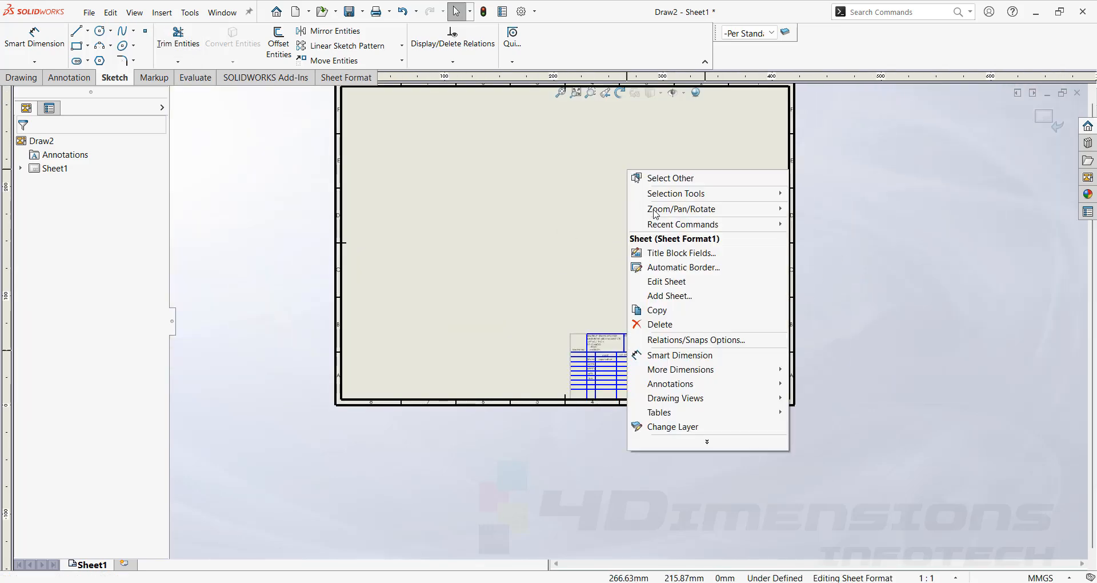
{"action": "left_click", "coordinate": [668, 271]}
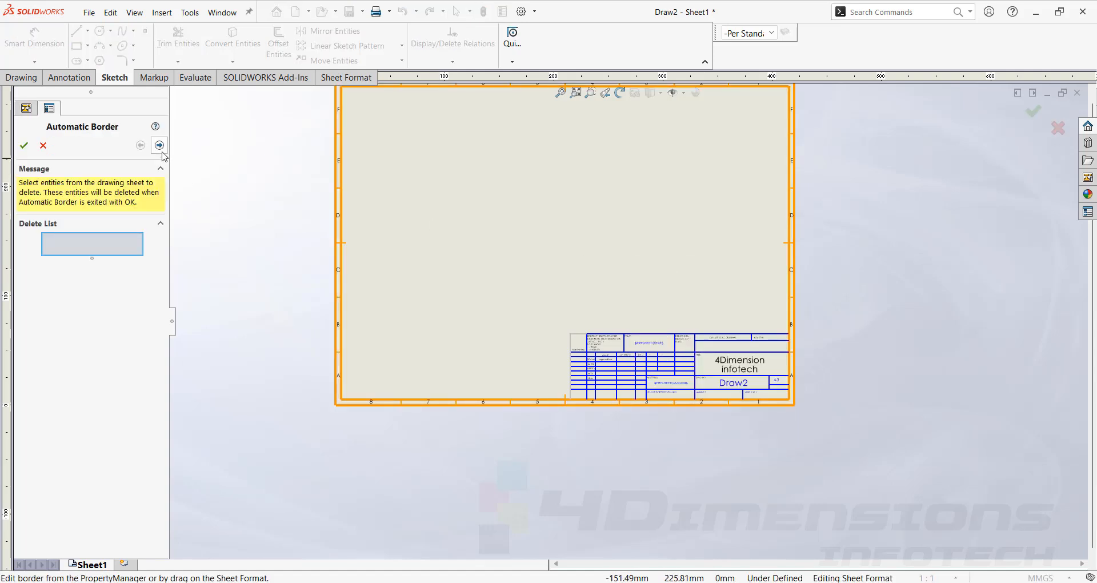
{"action": "left_click", "coordinate": [159, 145]}
{"action": "scroll", "coordinate": [60, 327], "scroll_direction": "down", "scroll_amount": 3}
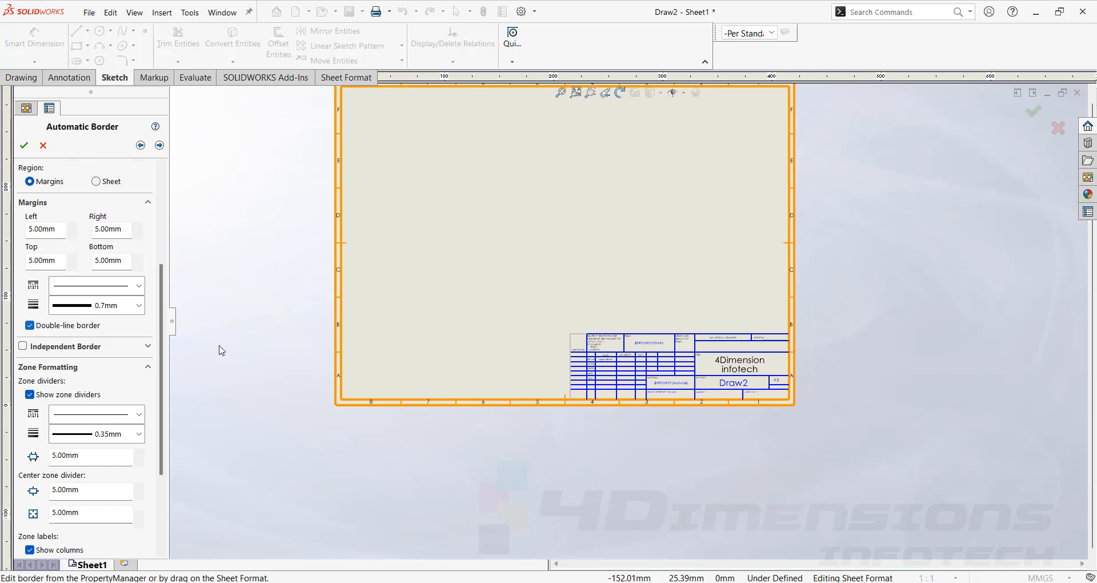
{"action": "key", "text": "z"}
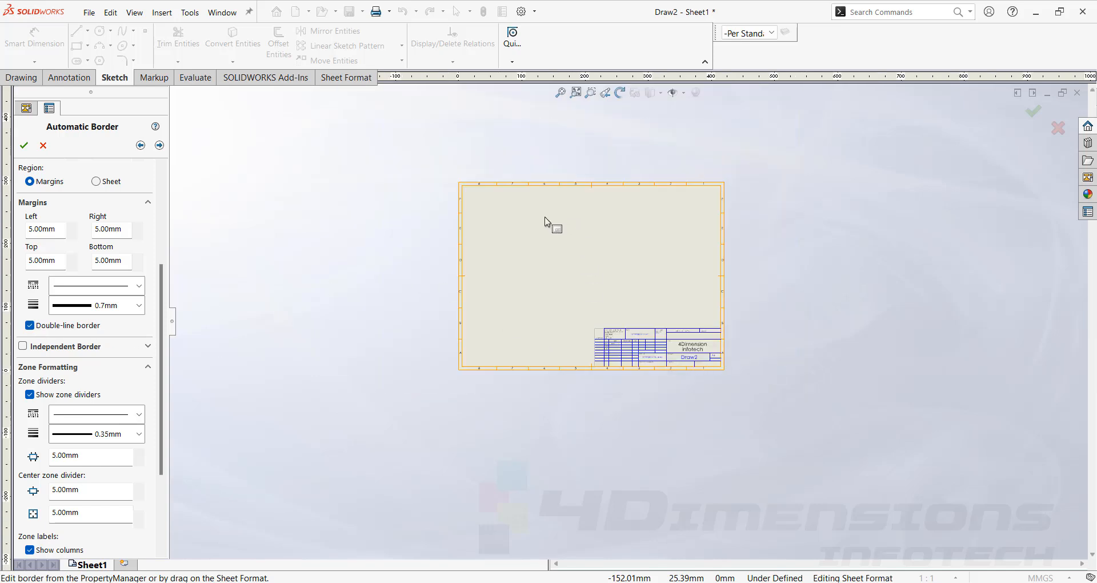
{"action": "scroll", "coordinate": [523, 217], "scroll_direction": "down", "scroll_amount": 3}
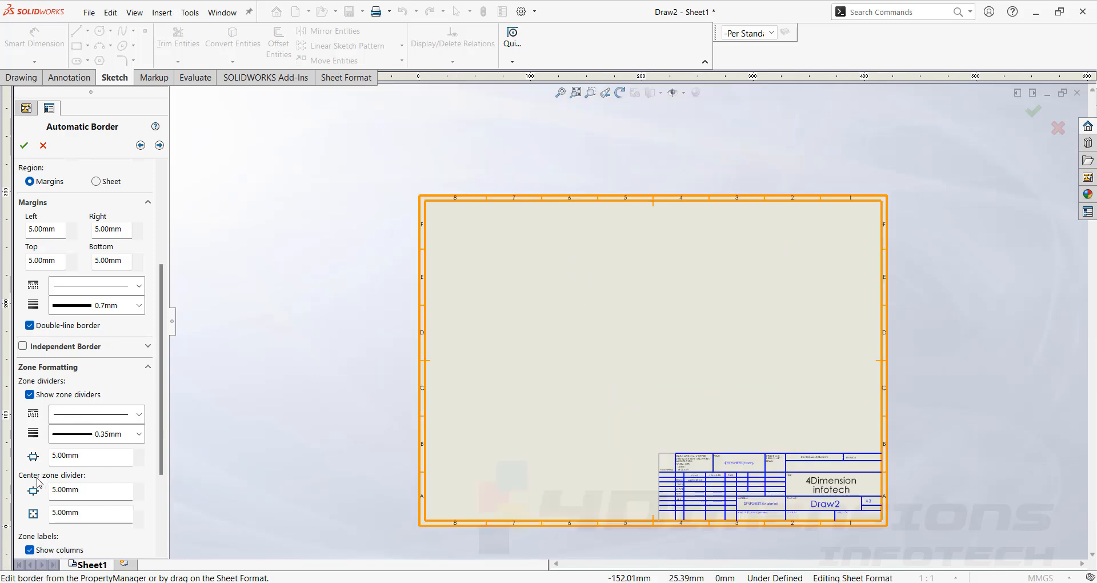
{"action": "left_click", "coordinate": [30, 325]}
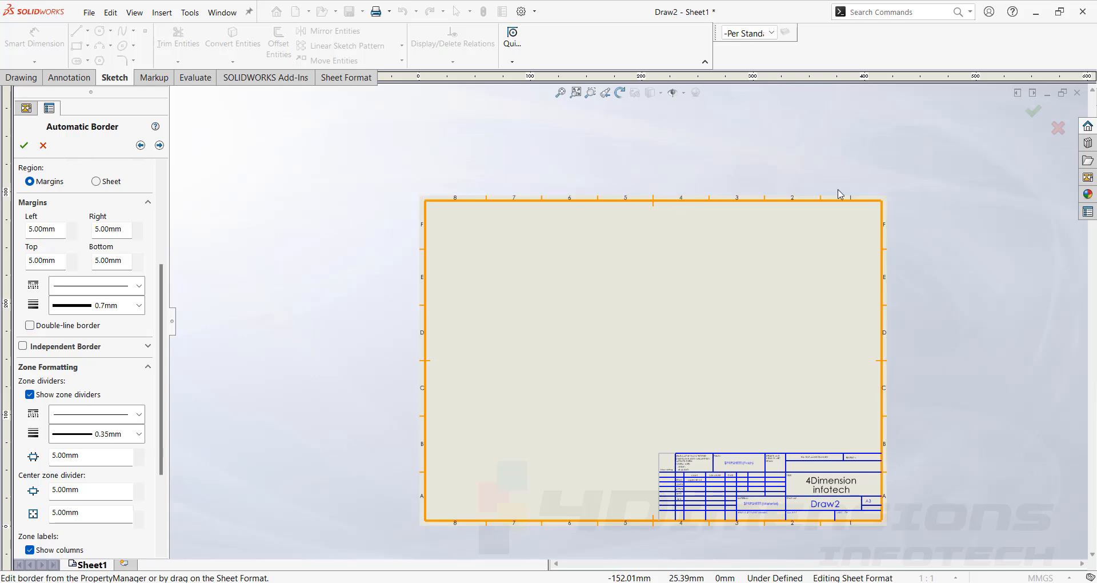
{"action": "left_click", "coordinate": [29, 328]}
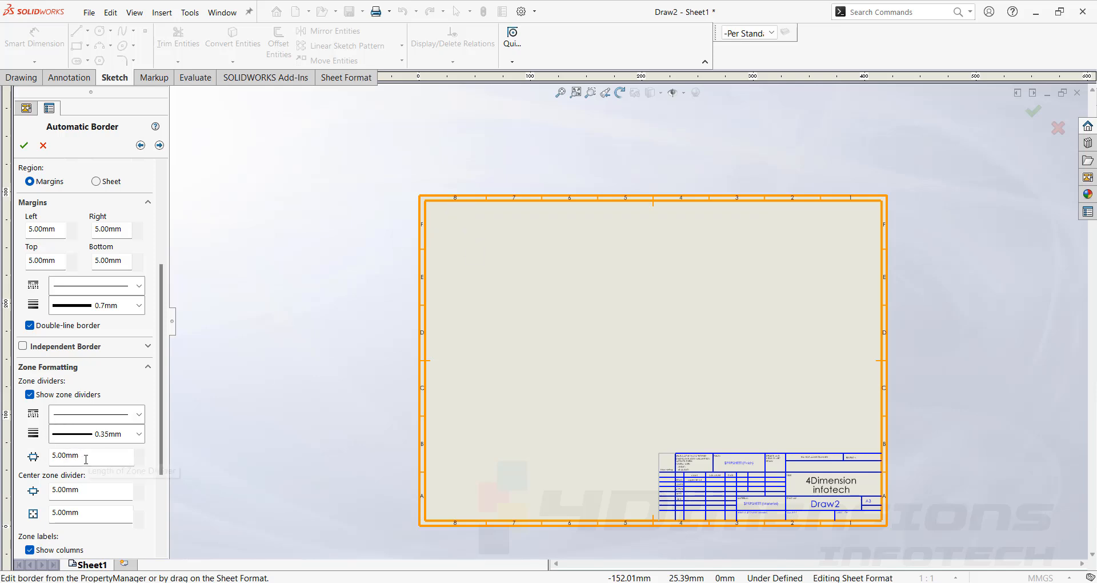
- Edit the zone divider length field, entering 3. and then 5
{"action": "left_click_drag", "start_coordinate": [85, 457], "coordinate": [39, 469]}
{"action": "type", "text": "3."}
{"action": "scroll", "coordinate": [503, 240], "scroll_direction": "down", "scroll_amount": 5}
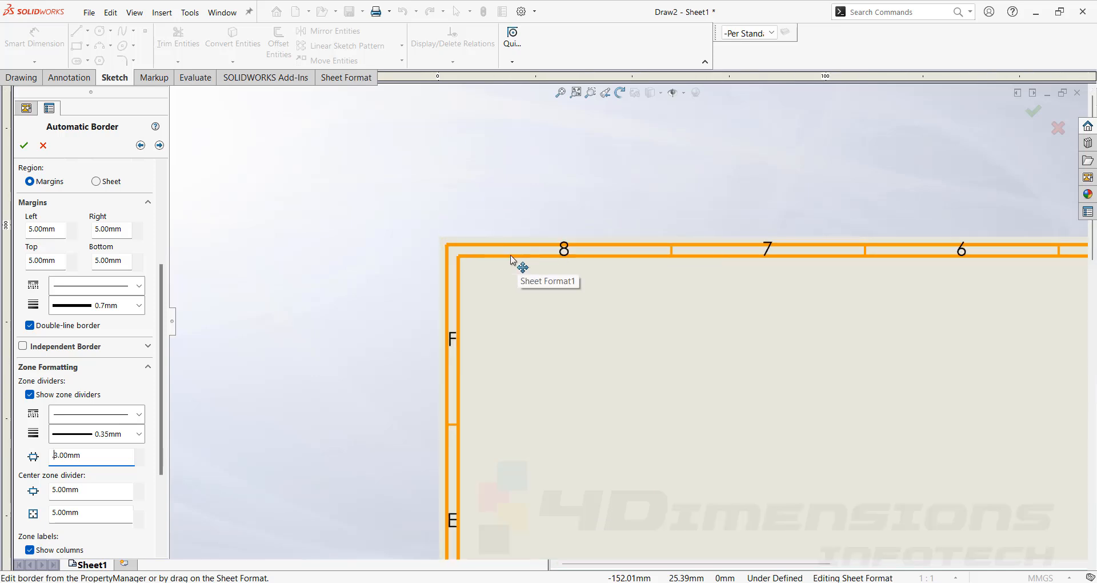
{"action": "left_click_drag", "start_coordinate": [73, 461], "coordinate": [7, 459]}
{"action": "type", "text": "5"}
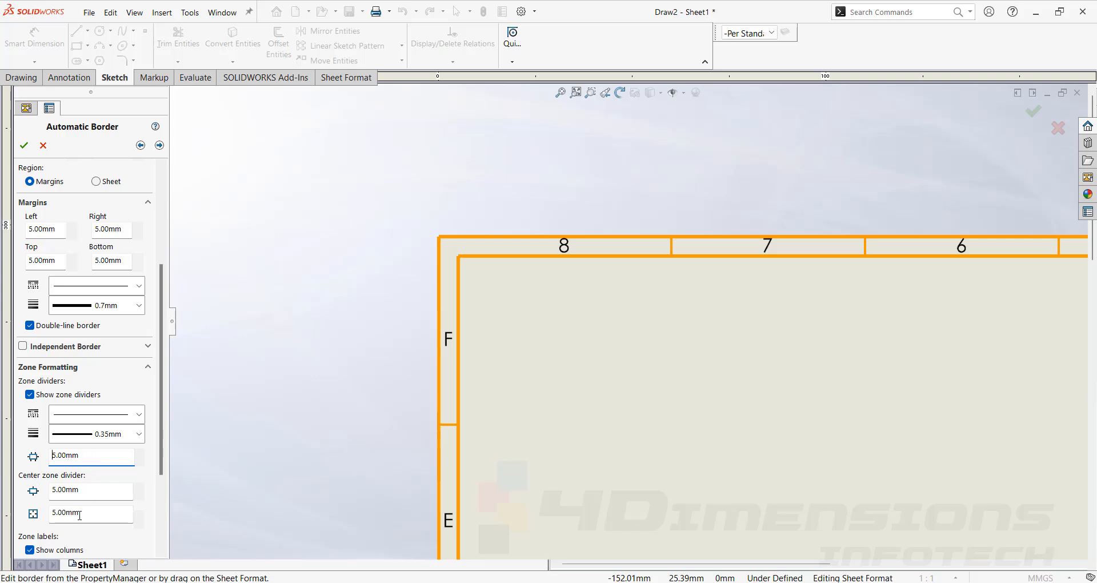
{"action": "scroll", "coordinate": [657, 492], "scroll_direction": "up", "scroll_amount": 5}
{"action": "scroll", "coordinate": [538, 397], "scroll_direction": "down", "scroll_amount": 3}
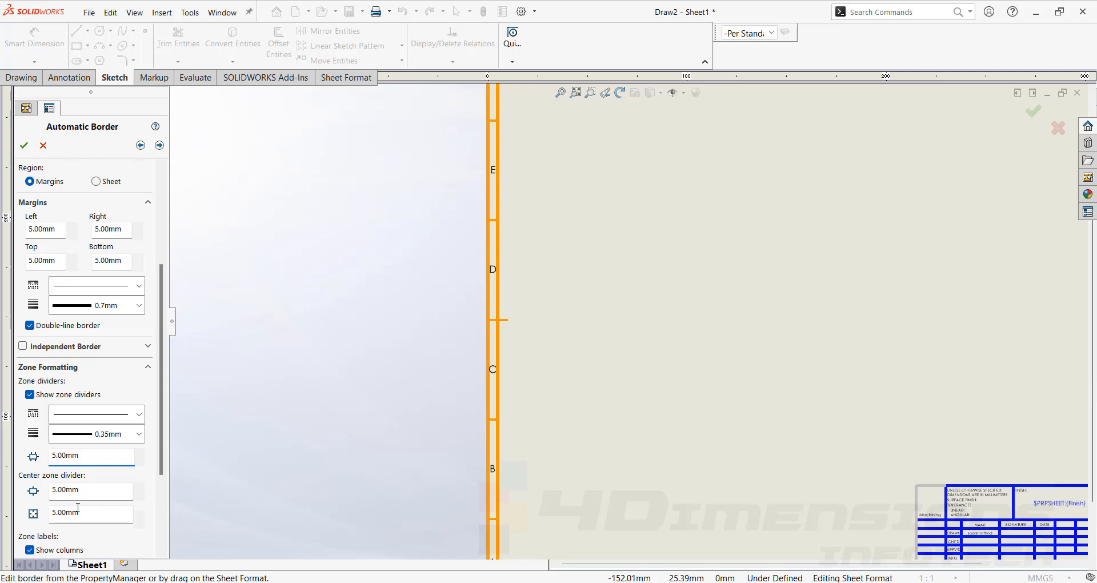
- Enter 3 mm and 7 mm as the two centre zone divider values
{"action": "left_click", "coordinate": [97, 487]}
{"action": "type", "text": "3"}
{"action": "key", "text": "Tab"}
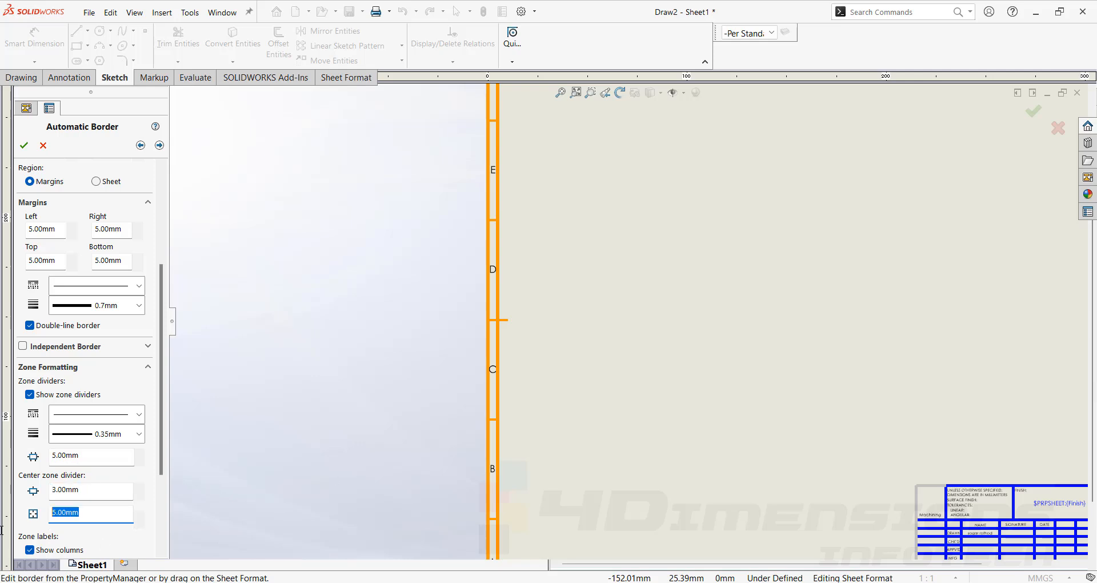
{"action": "type", "text": "7"}
{"action": "left_click_drag", "start_coordinate": [88, 516], "coordinate": [48, 521]}
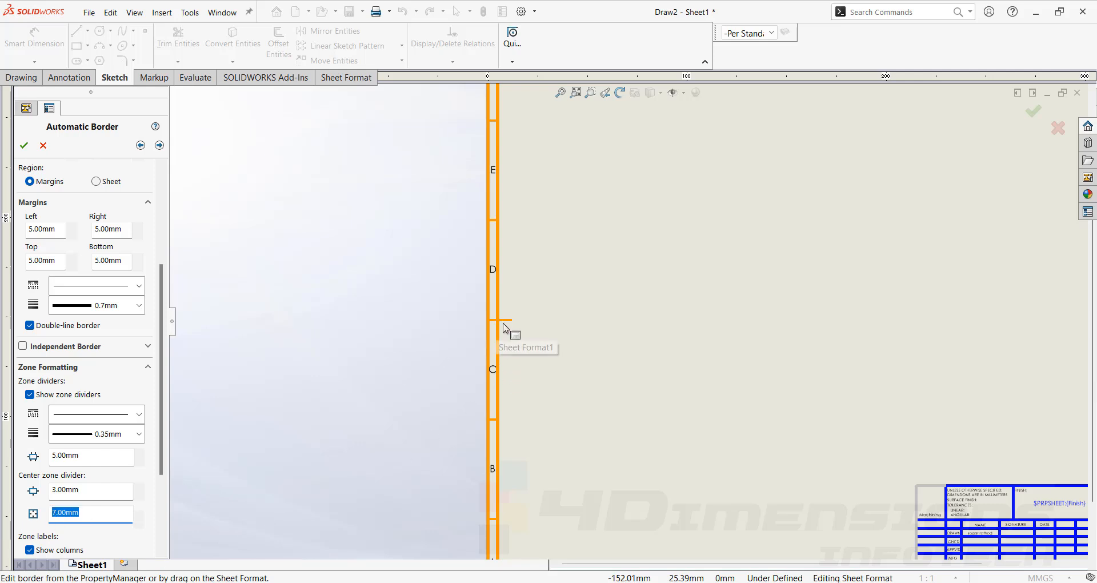
{"action": "left_click", "coordinate": [83, 491]}
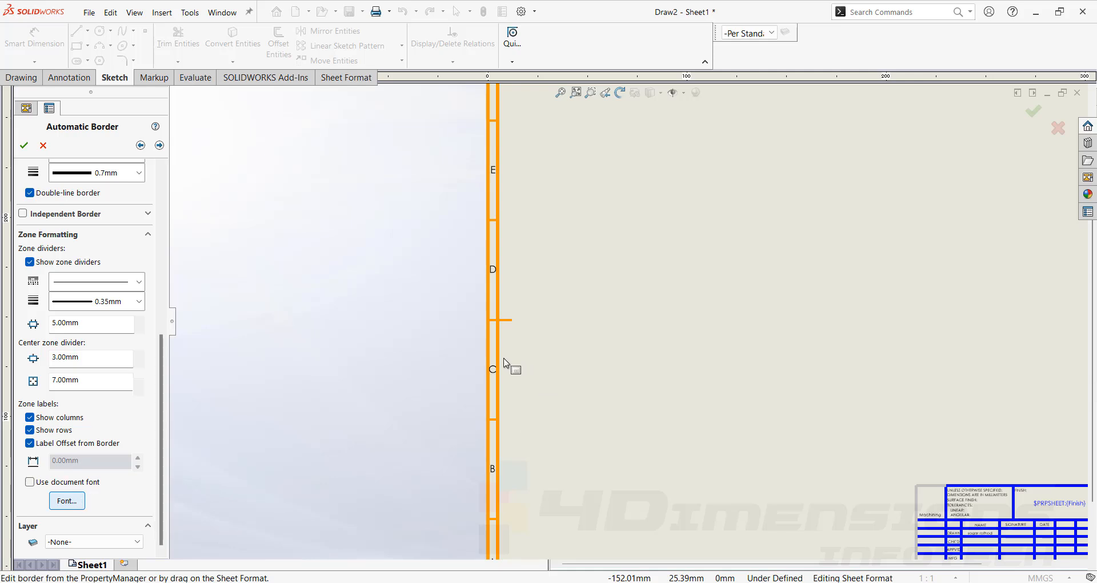
{"action": "scroll", "coordinate": [594, 347], "scroll_direction": "up", "scroll_amount": 7}
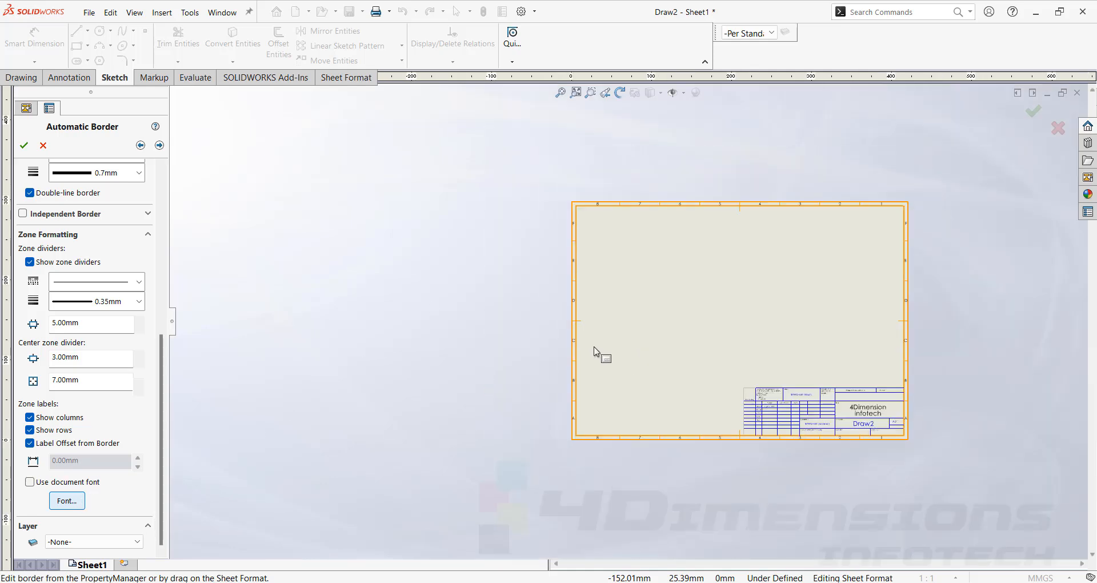
{"action": "scroll", "coordinate": [751, 326], "scroll_direction": "down", "scroll_amount": 7}
{"action": "scroll", "coordinate": [709, 442], "scroll_direction": "down", "scroll_amount": 3}
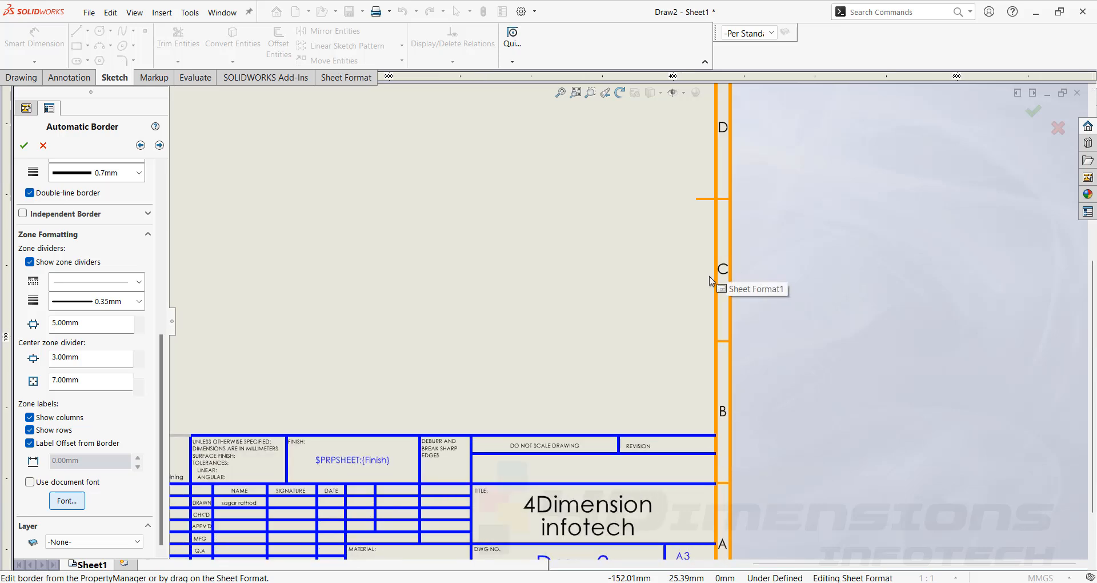
- Set the zone label font height to 8
{"action": "left_click", "coordinate": [67, 501]}
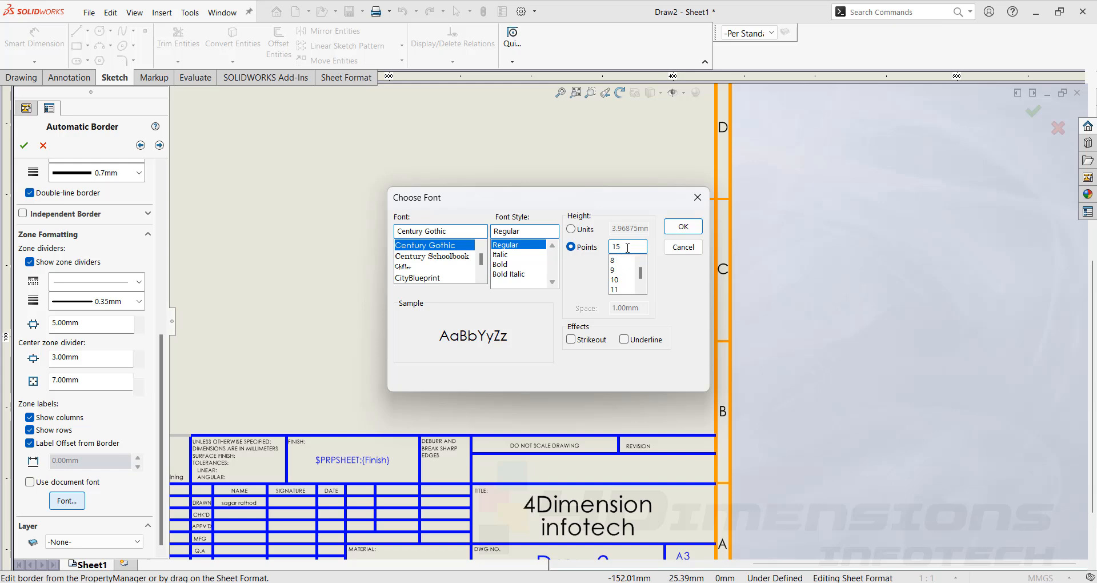
{"action": "type", "text": "8"}
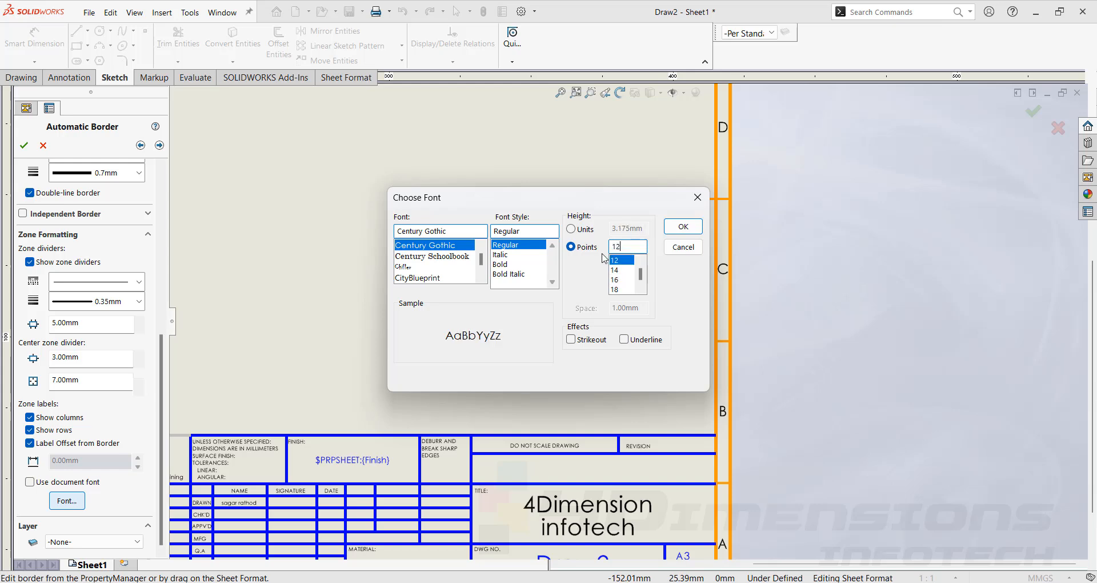
{"action": "key", "text": "Return"}
{"action": "scroll", "coordinate": [729, 271], "scroll_direction": "down", "scroll_amount": 5}
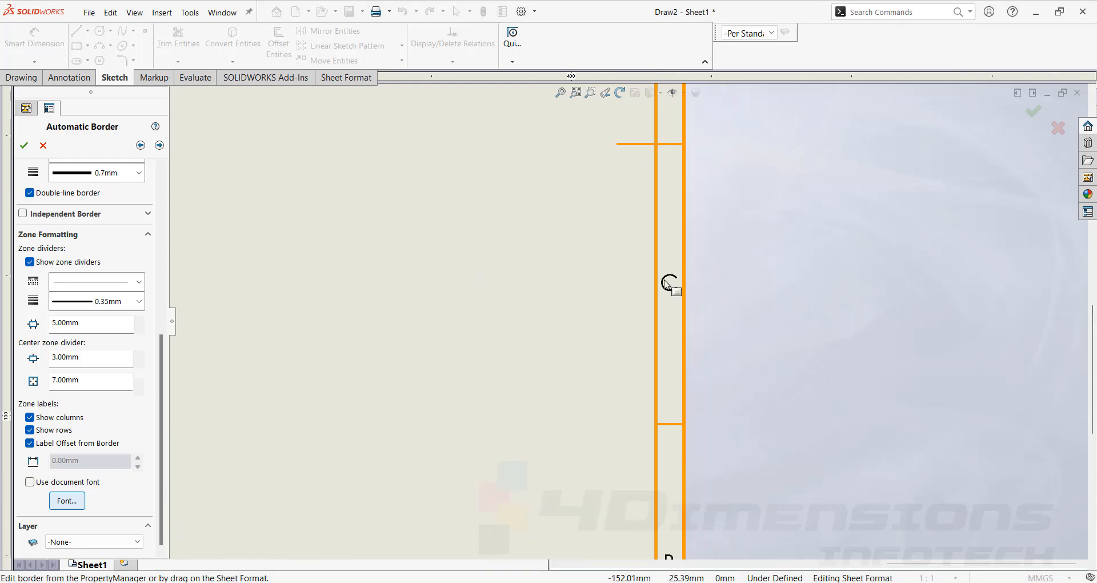
- Apply the updated border, fit the whole sheet to review it, and open the File menu
{"action": "key", "text": "f"}
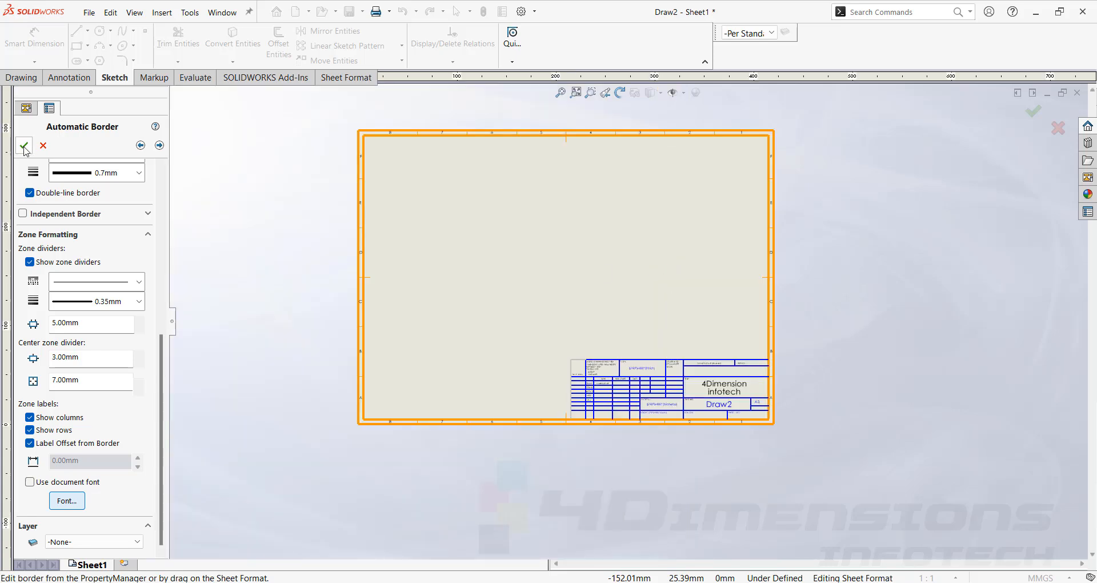
{"action": "left_click", "coordinate": [24, 146]}
{"action": "scroll", "coordinate": [710, 286], "scroll_direction": "down", "scroll_amount": 3}
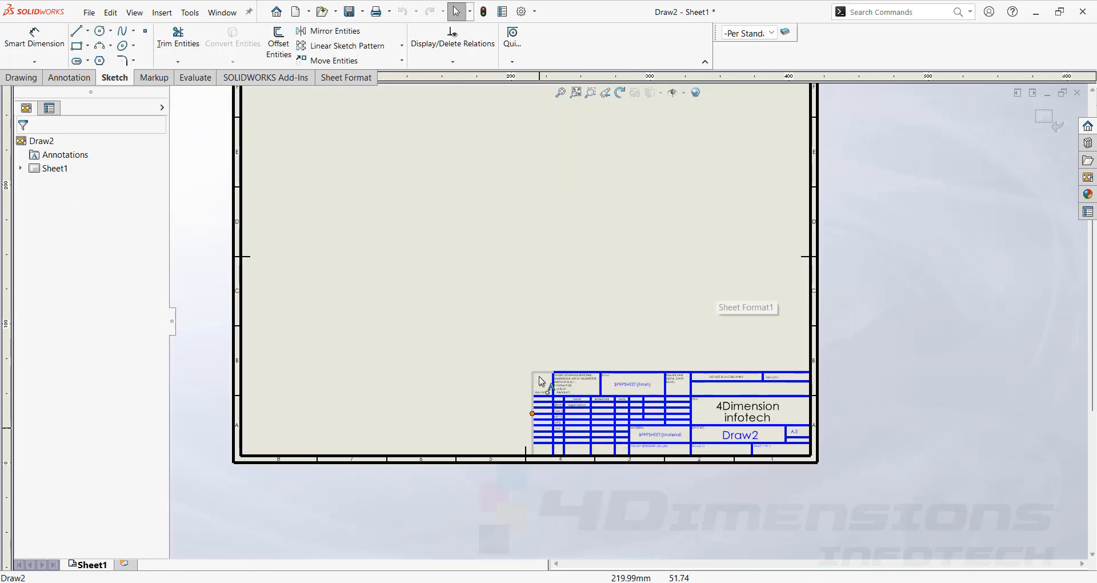
{"action": "scroll", "coordinate": [634, 343], "scroll_direction": "up", "scroll_amount": 3}
{"action": "key", "text": "f"}
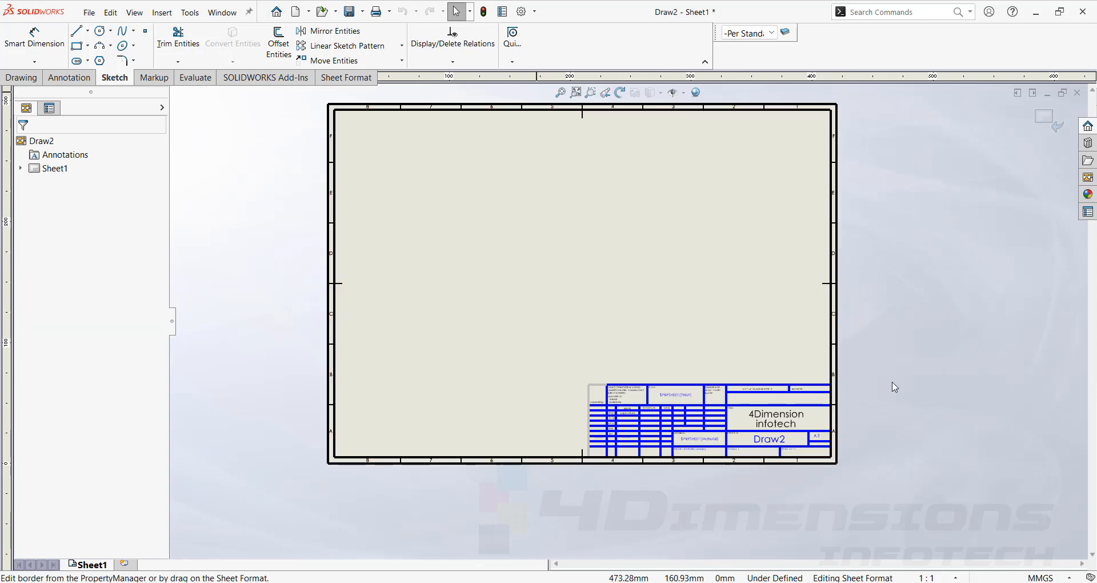
{"action": "scroll", "coordinate": [619, 227], "scroll_direction": "up", "scroll_amount": 2}
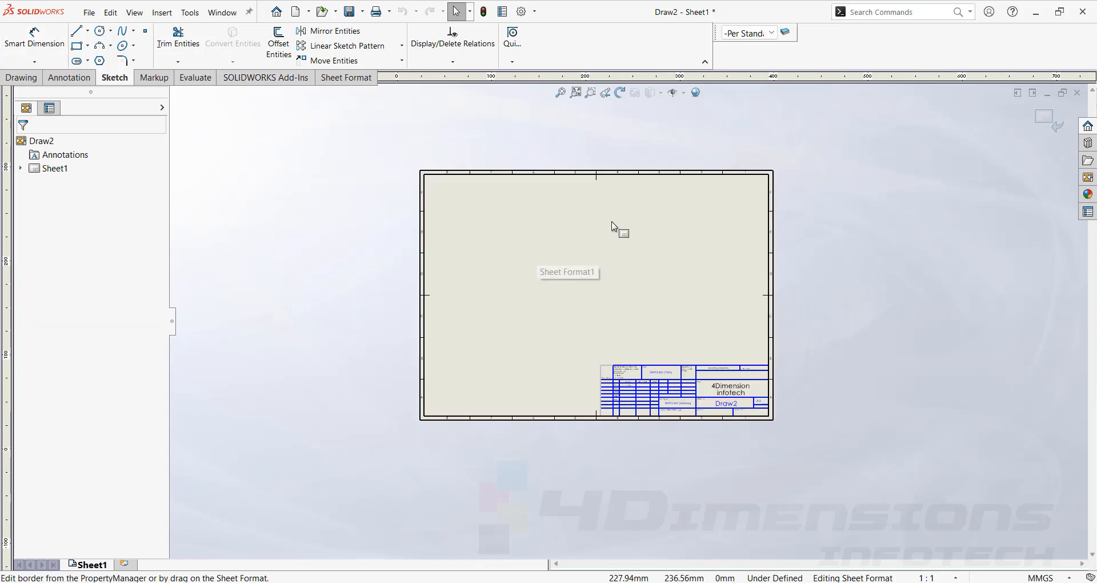
{"action": "scroll", "coordinate": [619, 227], "scroll_direction": "down", "scroll_amount": 3}
{"action": "scroll", "coordinate": [663, 462], "scroll_direction": "down", "scroll_amount": 1}
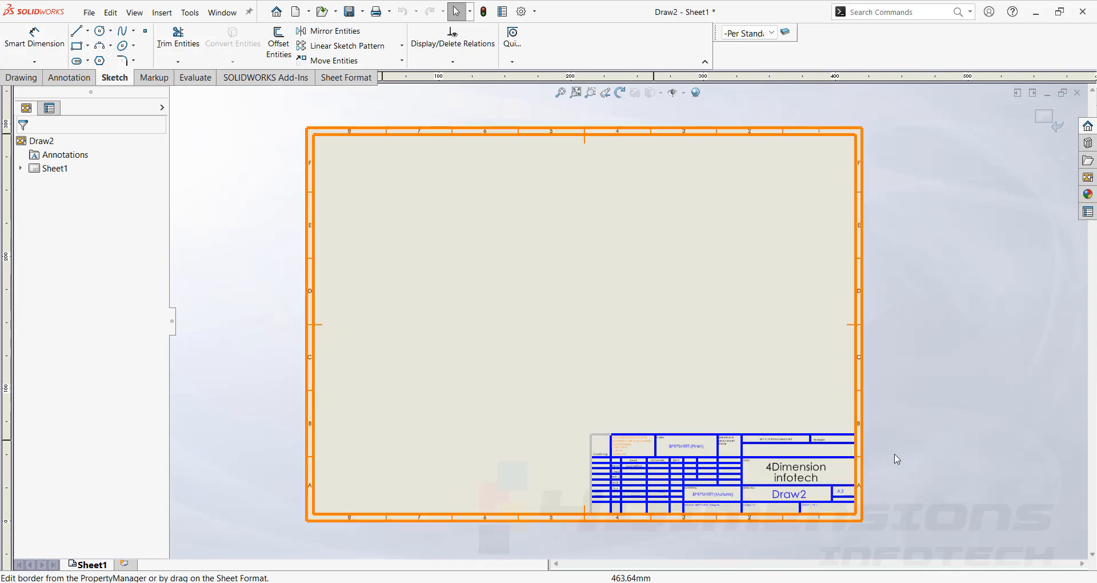
{"action": "left_click", "coordinate": [89, 12]}
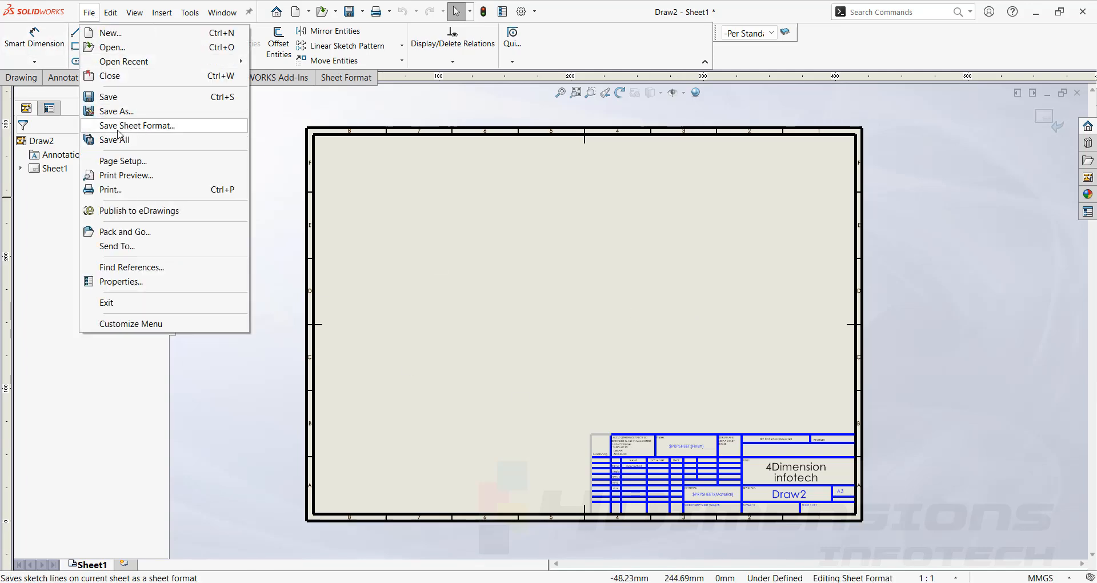
- Save the sheet format as '4DI 24' (.slddrt) after checking the sheetformat folder path
{"action": "left_click", "coordinate": [147, 129]}
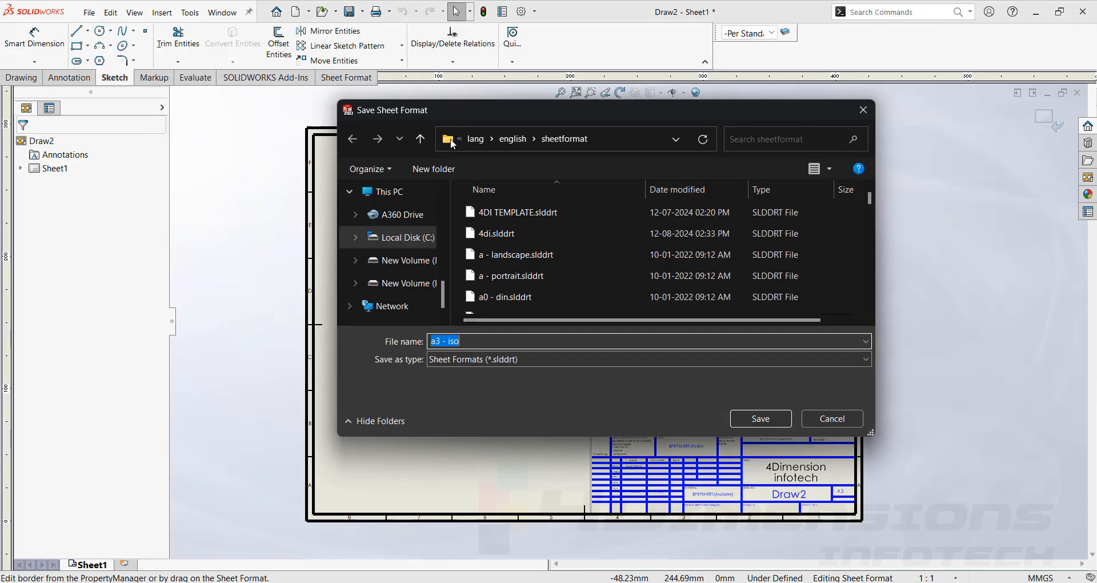
{"action": "left_click", "coordinate": [450, 143]}
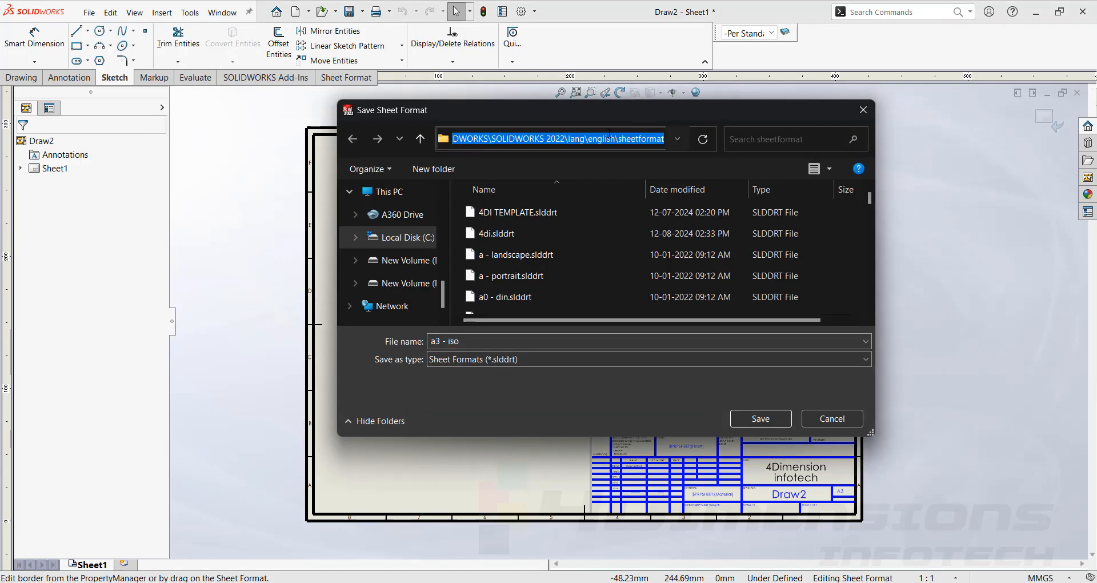
{"action": "key", "text": "Home"}
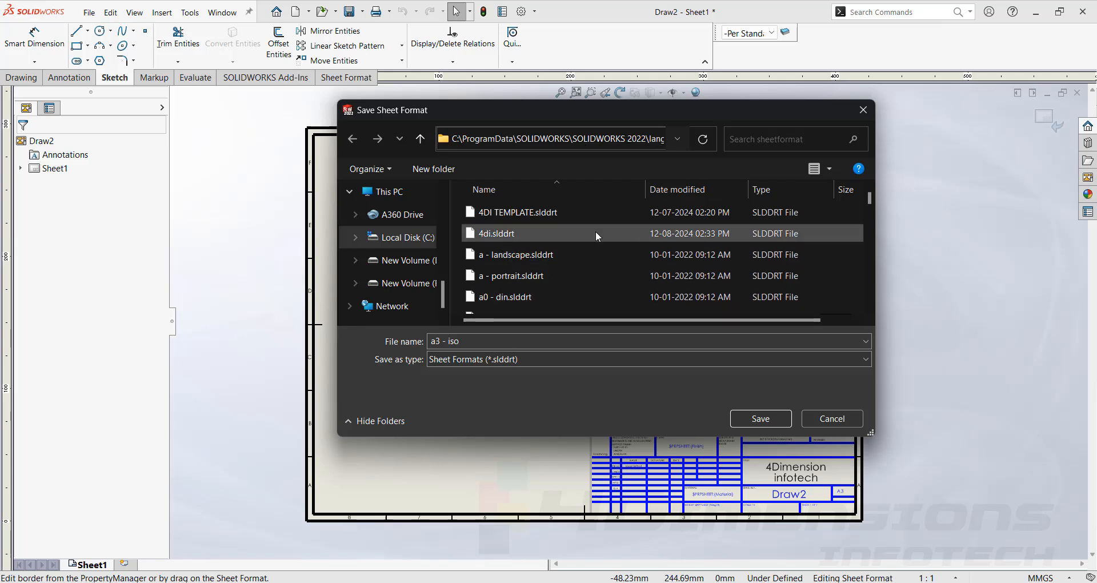
{"action": "key", "text": "Right"}
{"action": "key", "text": "Right"}
{"action": "key", "text": "Right"}
{"action": "key", "text": "Right"}
{"action": "key", "text": "Right"}
{"action": "key", "text": "Right"}
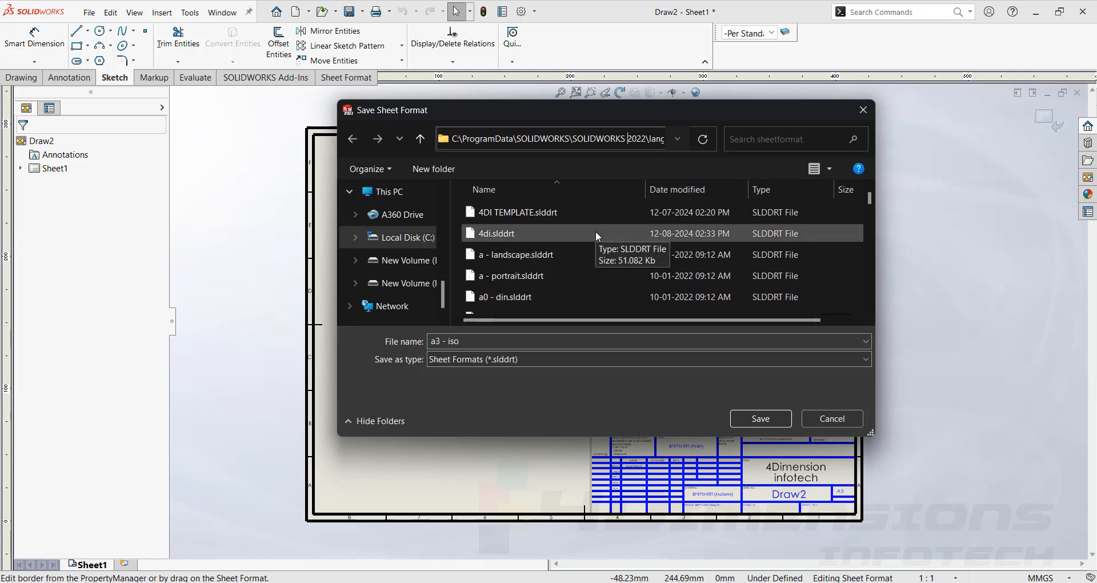
{"action": "key", "text": "Right"}
{"action": "key", "text": "Right"}
{"action": "key", "text": "Right"}
{"action": "key", "text": "Right"}
{"action": "key", "text": "Right"}
{"action": "key", "text": "Right"}
{"action": "key", "text": "Right"}
{"action": "key", "text": "Right"}
{"action": "key", "text": "Right"}
{"action": "key", "text": "Right"}
{"action": "key", "text": "Right"}
{"action": "key", "text": "Right"}
{"action": "key", "text": "Right"}
{"action": "key", "text": "Right"}
{"action": "key", "text": "Right"}
{"action": "key", "text": "Right"}
{"action": "key", "text": "Right"}
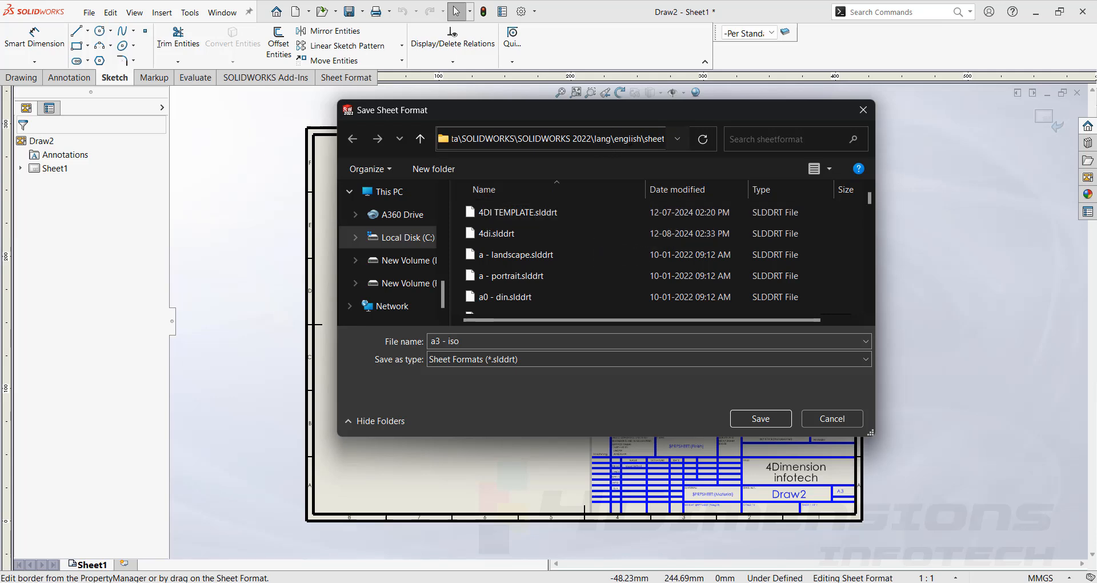
{"action": "key", "text": "Right"}
{"action": "key", "text": "Right"}
{"action": "key", "text": "Right"}
{"action": "key", "text": "Right"}
{"action": "key", "text": "Right"}
{"action": "key", "text": "Right"}
{"action": "key", "text": "Right"}
{"action": "key", "text": "Right"}
{"action": "key", "text": "Right"}
{"action": "key", "text": "Right"}
{"action": "key", "text": "Right"}
{"action": "key", "text": "Right"}
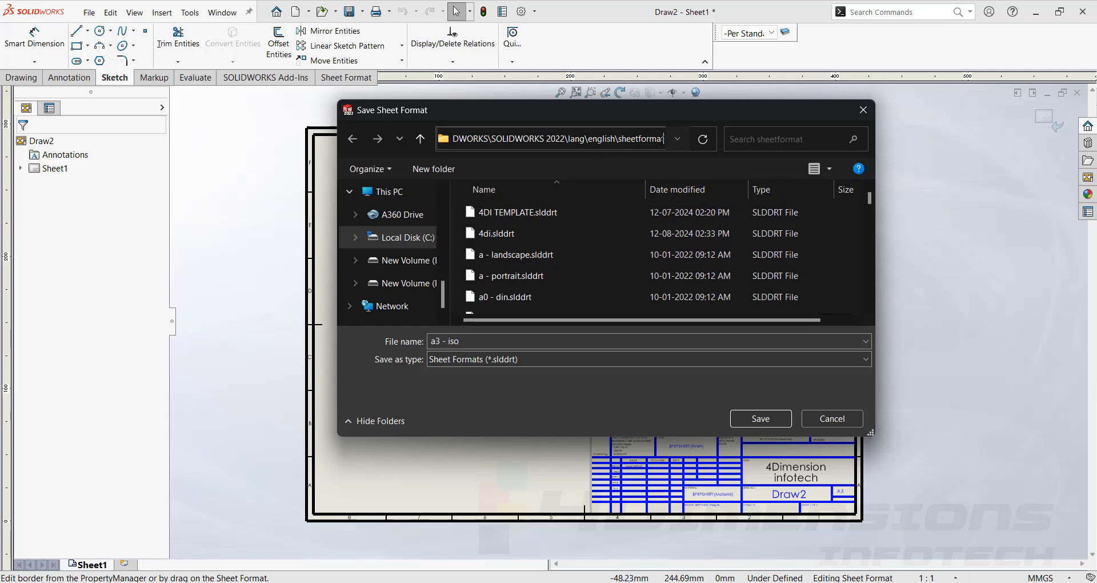
{"action": "left_click_drag", "start_coordinate": [663, 139], "coordinate": [419, 141]}
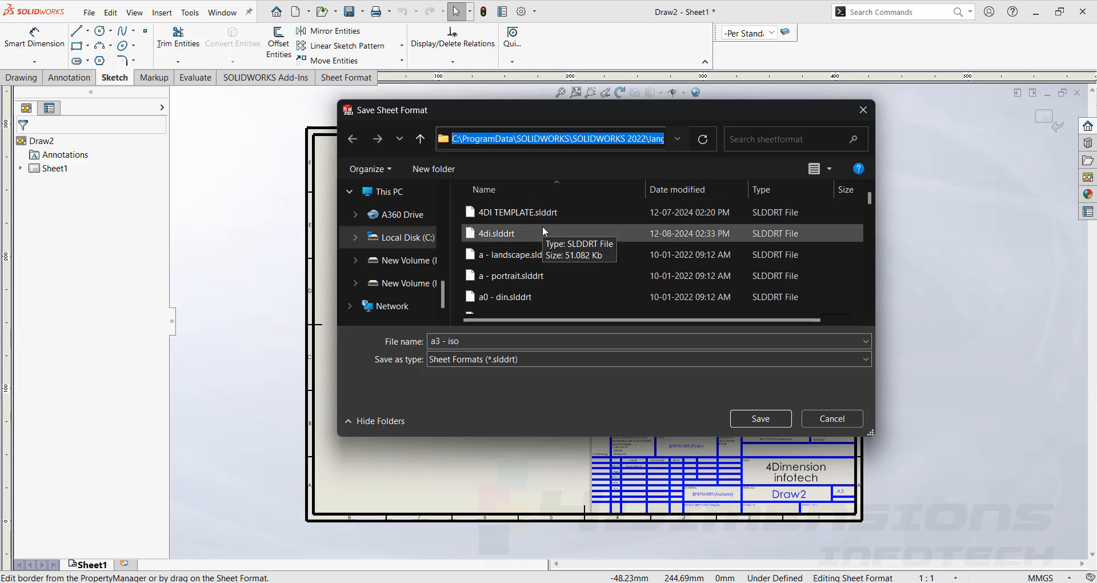
{"action": "left_click_drag", "start_coordinate": [483, 342], "coordinate": [370, 358]}
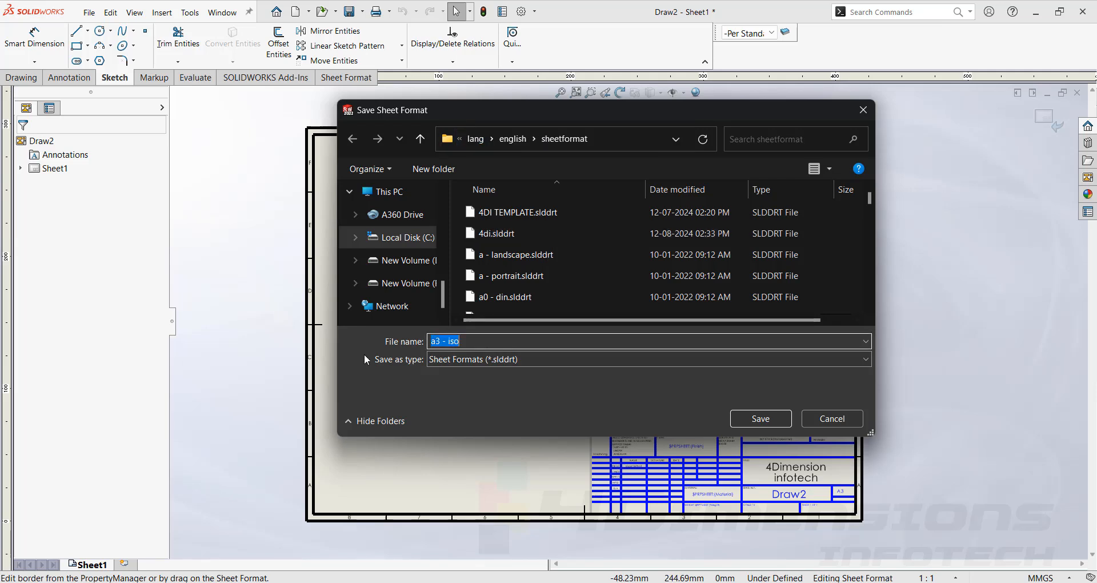
{"action": "type", "text": "d"}
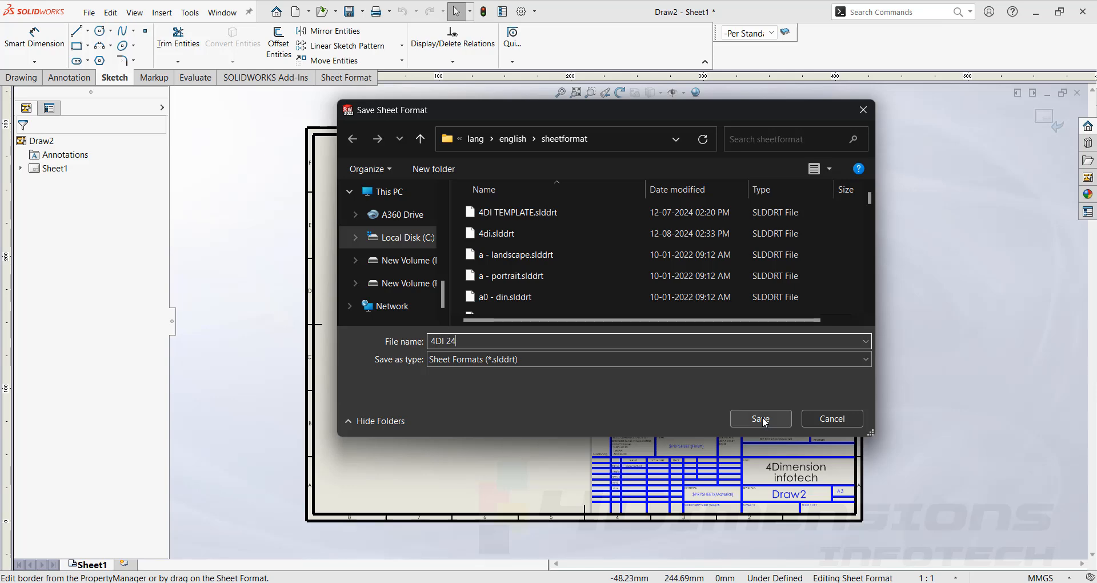
{"action": "left_click", "coordinate": [761, 418]}
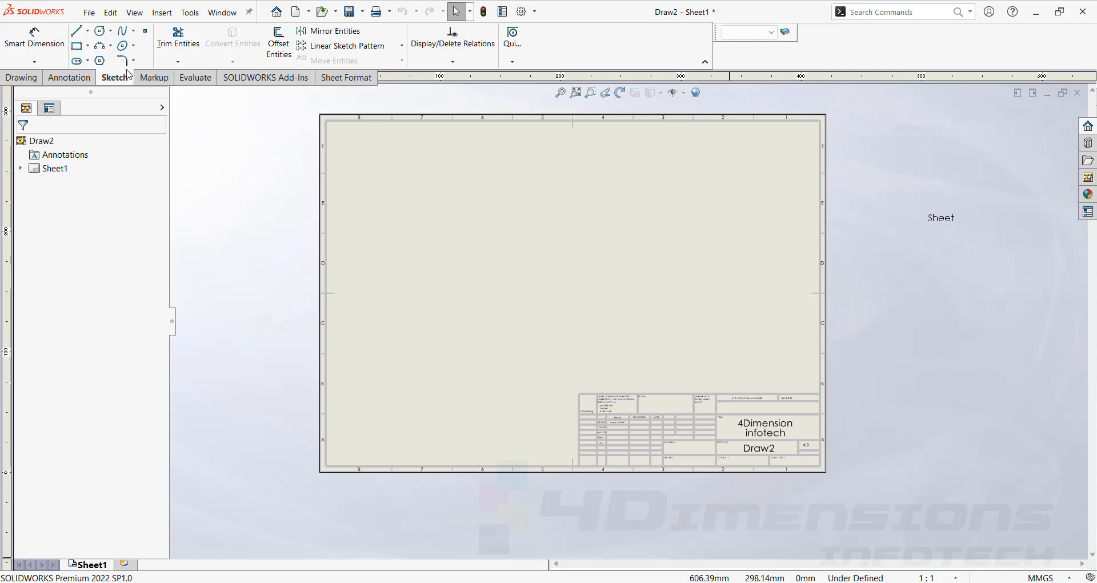
- Create new drawing Draw3, browsing to 4DI 24.slddrt as its sheet format
{"action": "left_click", "coordinate": [91, 16]}
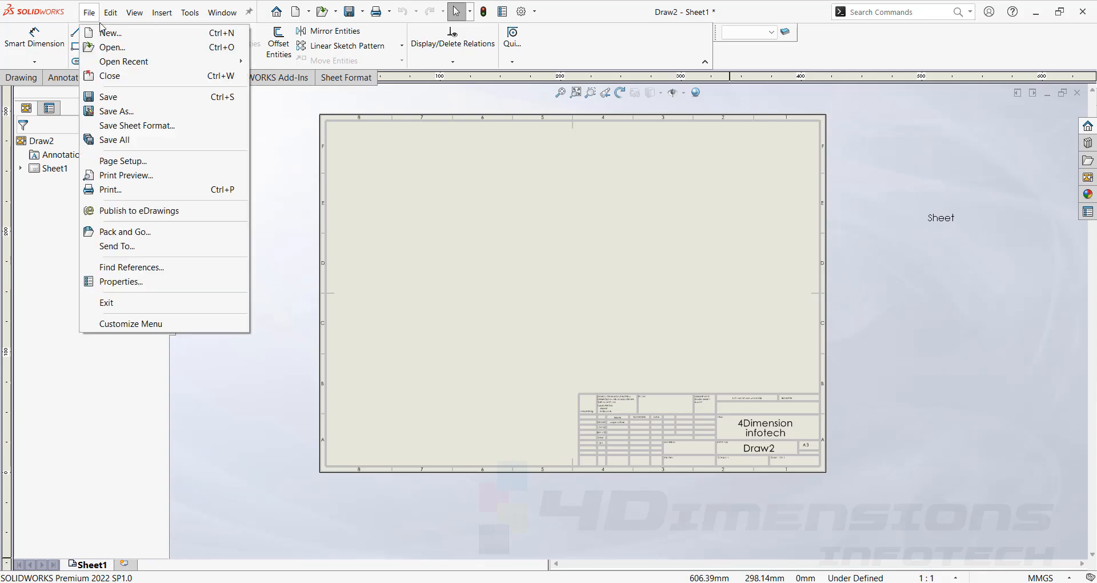
{"action": "left_click", "coordinate": [107, 33]}
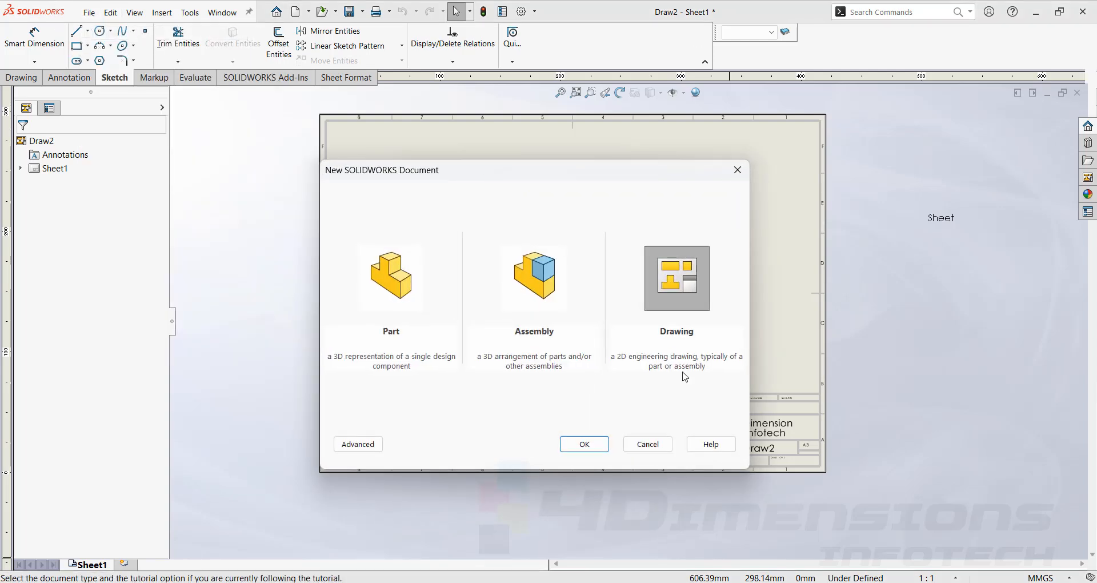
{"action": "left_click", "coordinate": [585, 443]}
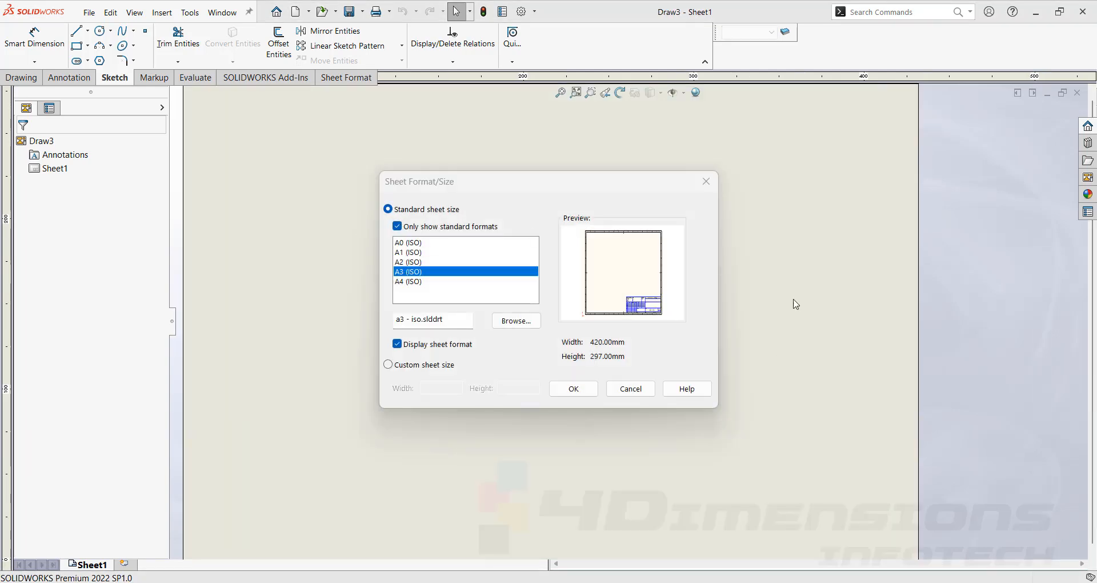
{"action": "left_click", "coordinate": [524, 321]}
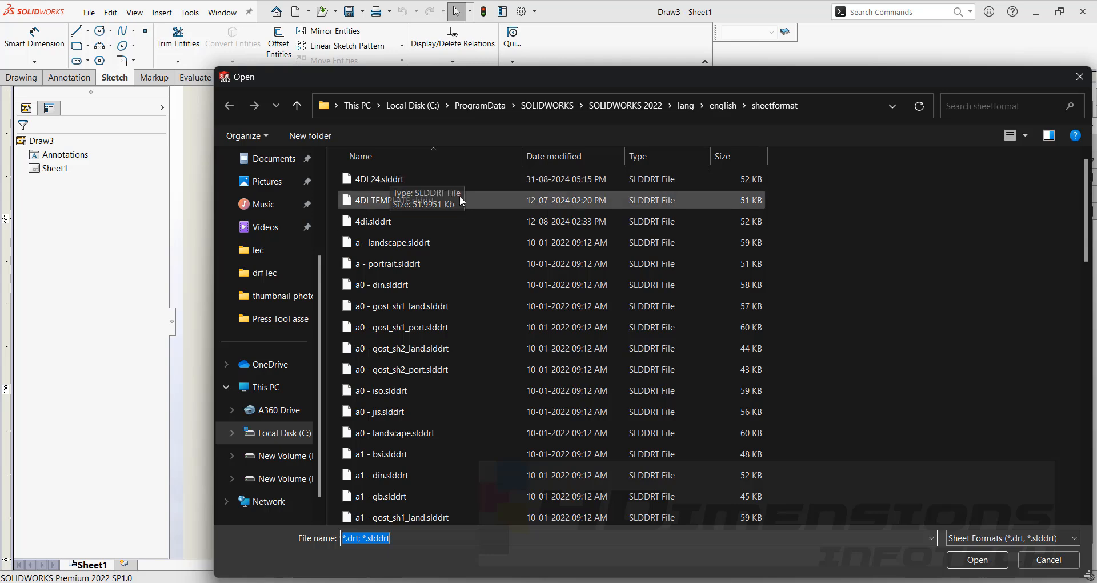
{"action": "left_click", "coordinate": [423, 179]}
{"action": "left_click", "coordinate": [990, 562]}
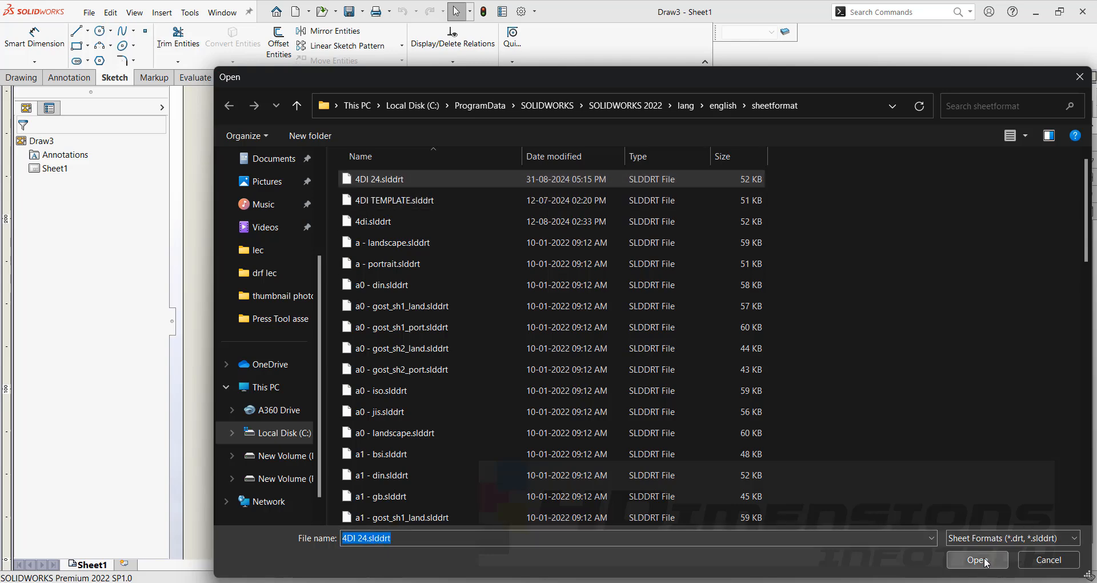
{"action": "left_click", "coordinate": [571, 388]}
{"action": "scroll", "coordinate": [746, 421], "scroll_direction": "up", "scroll_amount": 3}
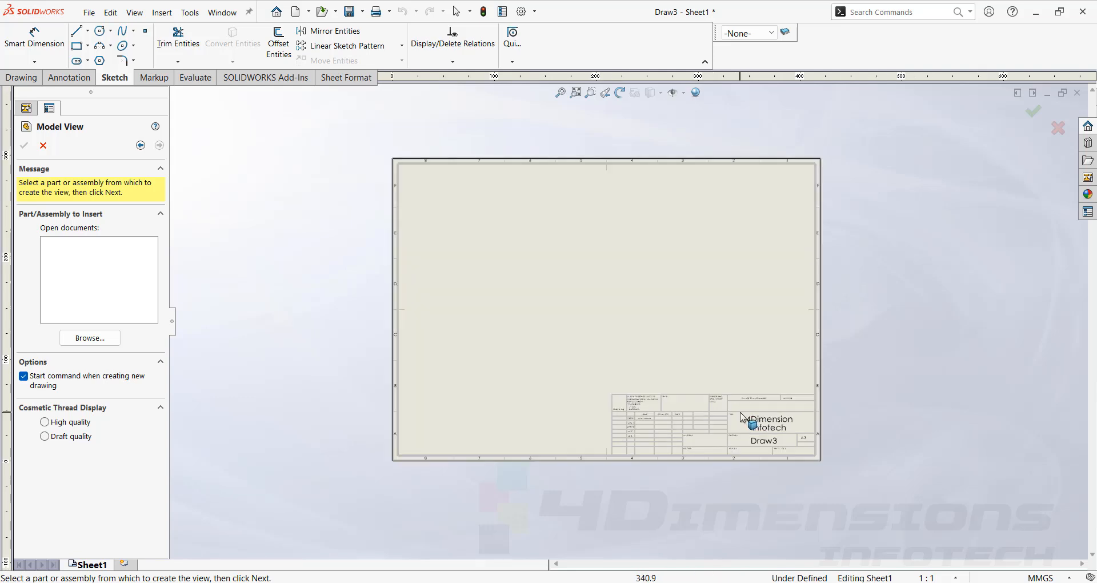
{"action": "scroll", "coordinate": [746, 417], "scroll_direction": "down", "scroll_amount": 2}
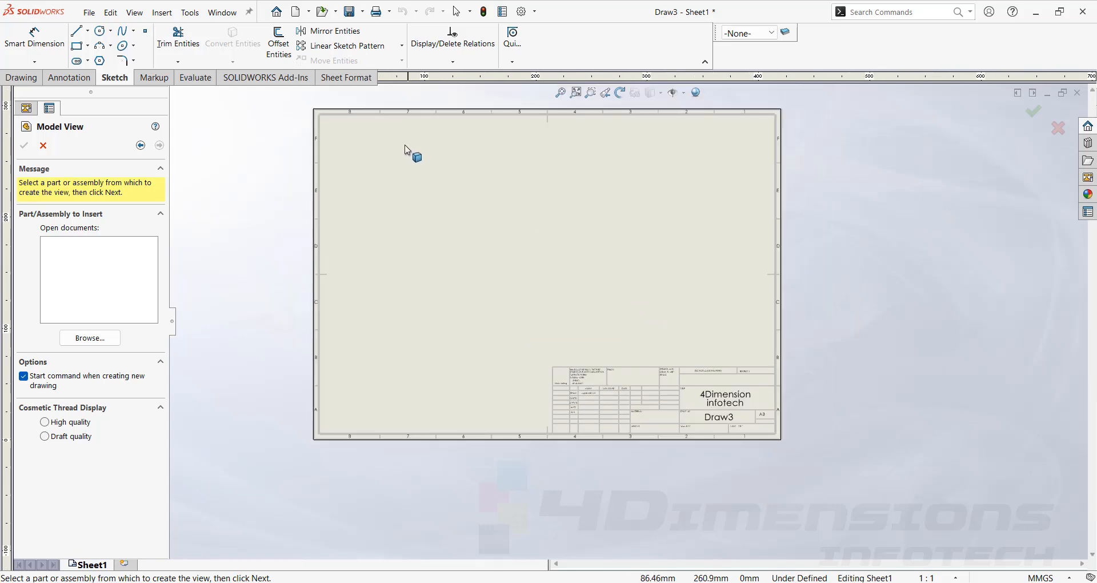
{"action": "scroll", "coordinate": [739, 265], "scroll_direction": "up", "scroll_amount": 1}
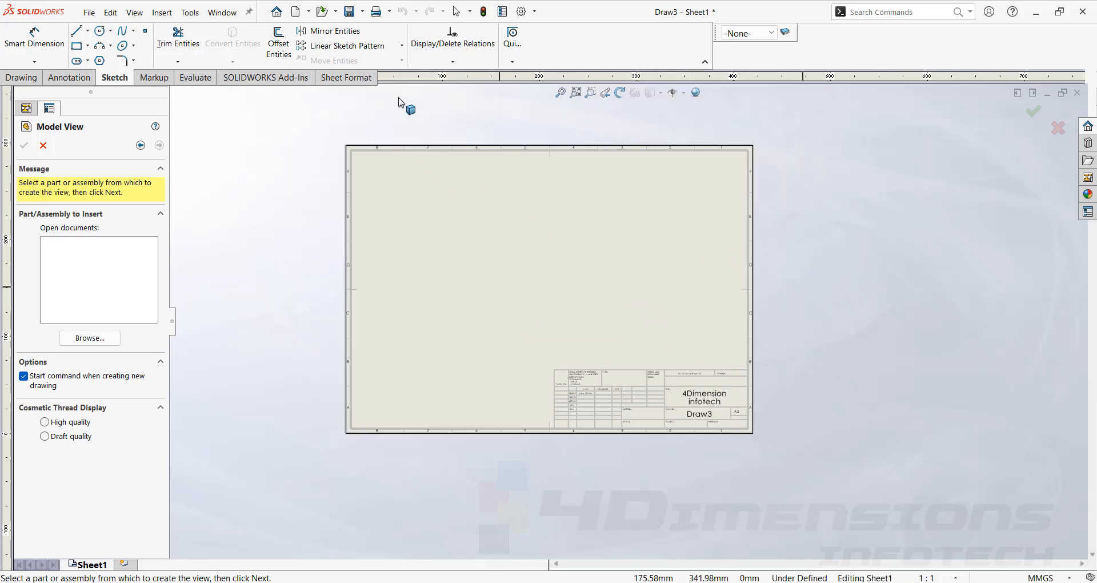
{"action": "left_click", "coordinate": [89, 12]}
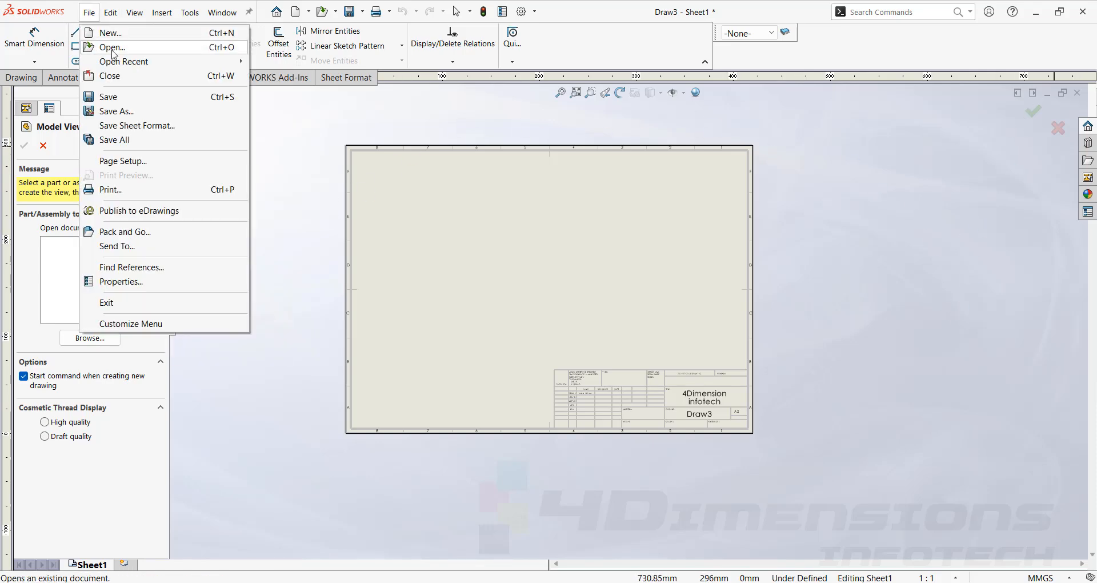
- Open the 1351T2_Hydraulic Cylinder part, apply the Plain White scene, and fit it in view
{"action": "left_click", "coordinate": [113, 51]}
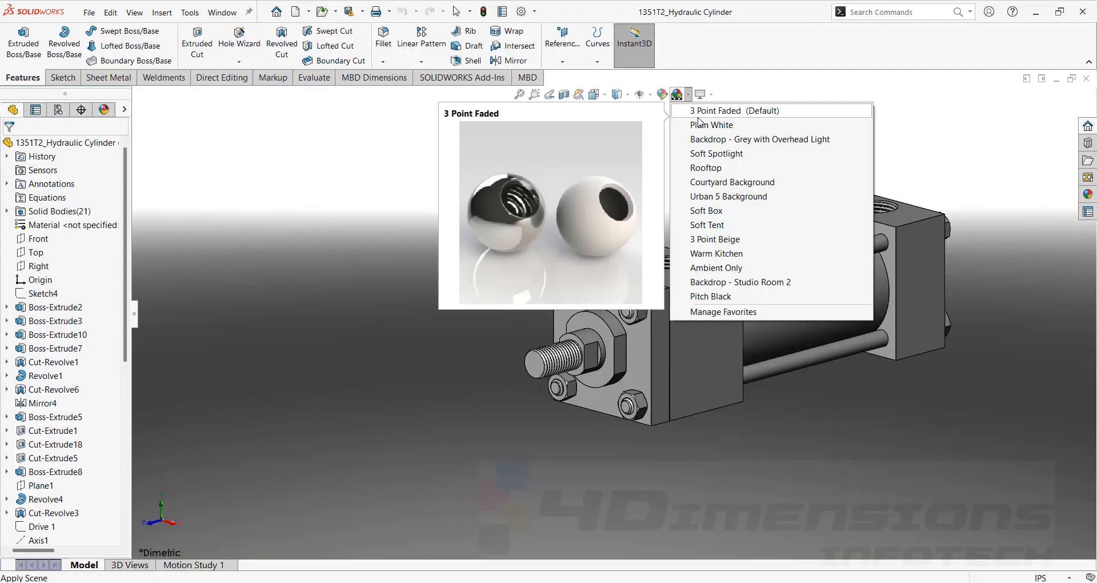
{"action": "left_click", "coordinate": [708, 124]}
{"action": "key", "text": "f"}
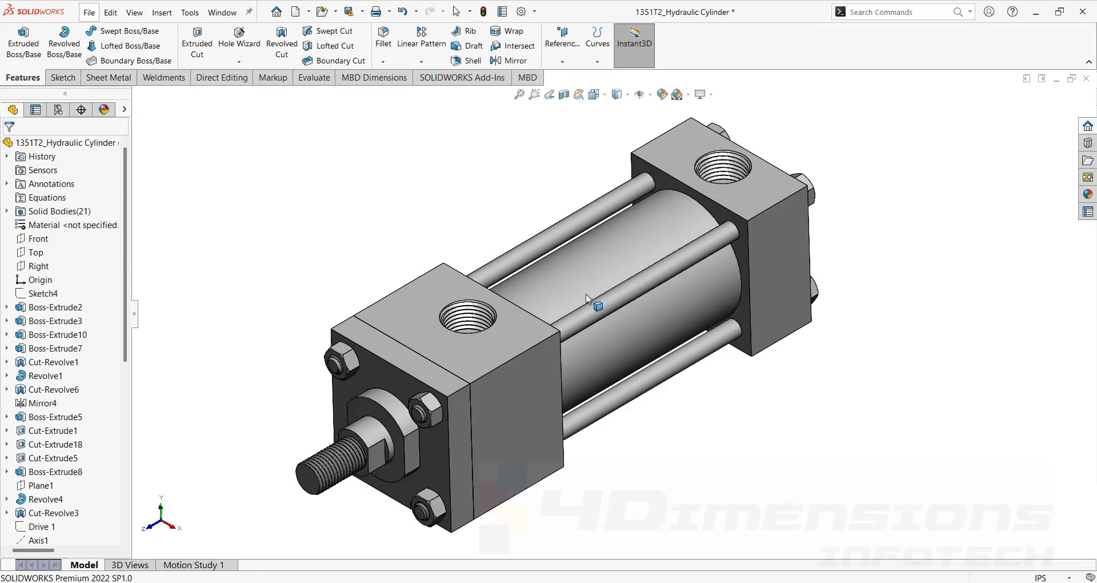
{"action": "scroll", "coordinate": [585, 293], "scroll_direction": "up", "scroll_amount": 3}
{"action": "mouse_move", "coordinate": [128, 380]}
{"action": "left_mouse_down"}
{"action": "mouse_move", "coordinate": [119, 474]}
{"action": "mouse_move", "coordinate": [124, 394]}
{"action": "left_mouse_up"}
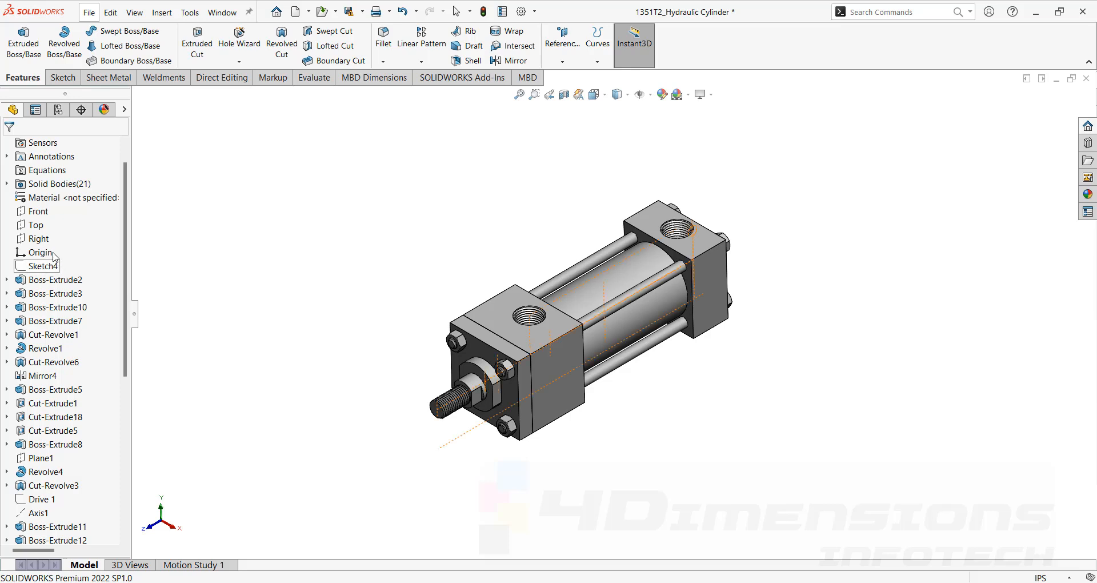
{"action": "left_click", "coordinate": [89, 13]}
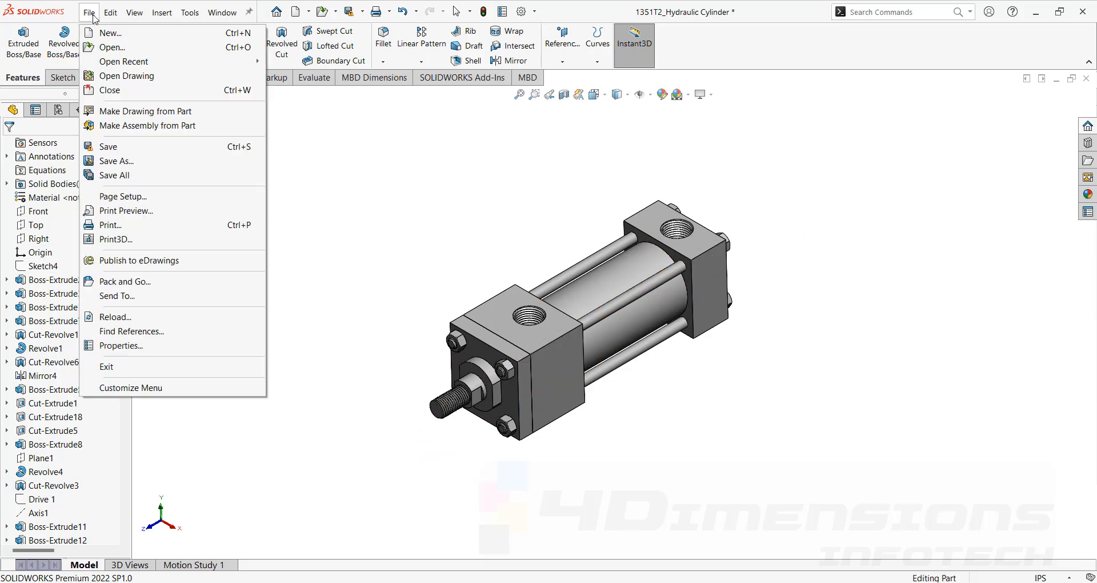
- Review the available file types in Save As, then cancel and return to the File menu
{"action": "left_click", "coordinate": [117, 161]}
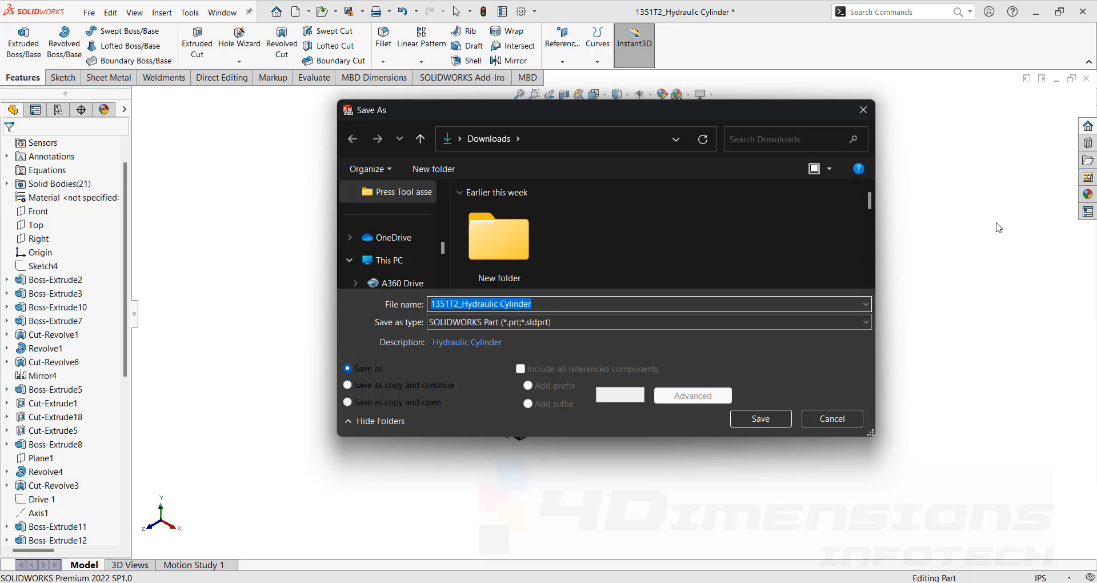
{"action": "left_click", "coordinate": [553, 322]}
{"action": "left_click", "coordinate": [831, 420]}
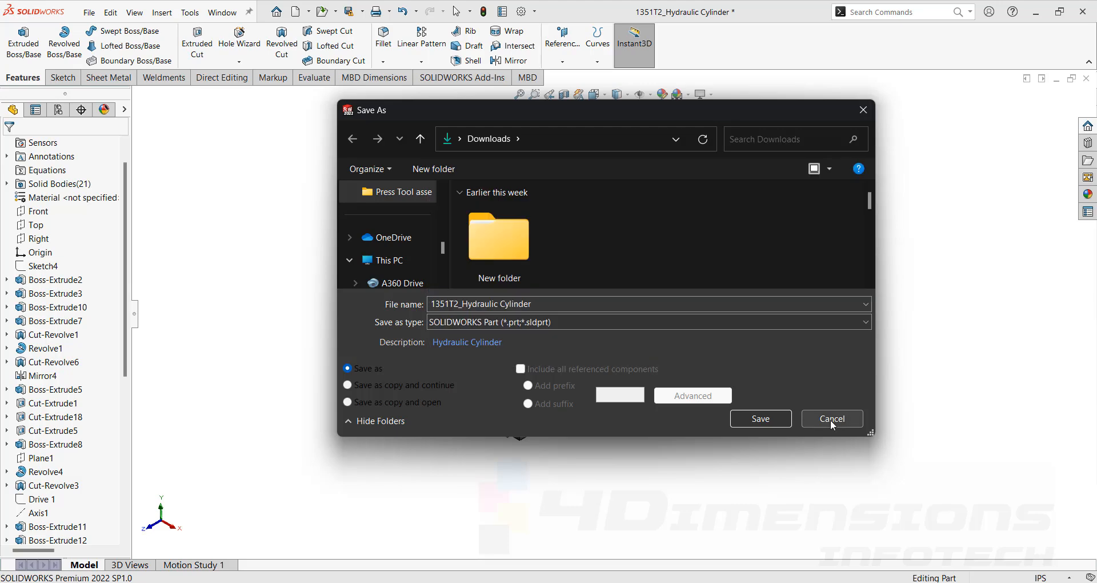
{"action": "left_click", "coordinate": [832, 421]}
{"action": "left_click", "coordinate": [88, 12]}
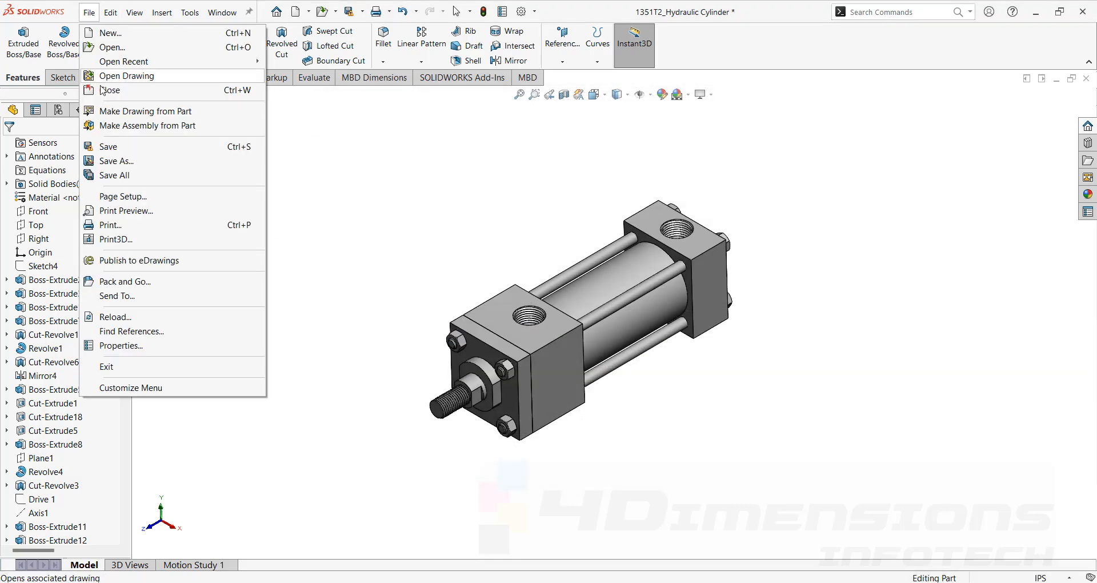
- Export the part as STEP AP214 '1351T2_Hydraulic Cylinder STEP' to the Desktop
{"action": "left_click", "coordinate": [116, 161]}
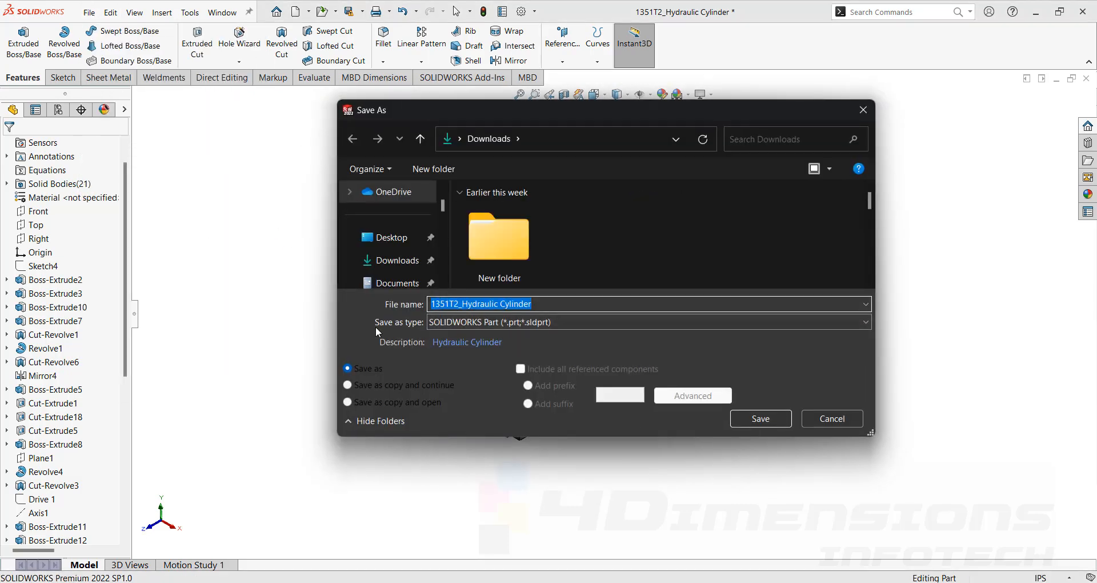
{"action": "left_click", "coordinate": [570, 324]}
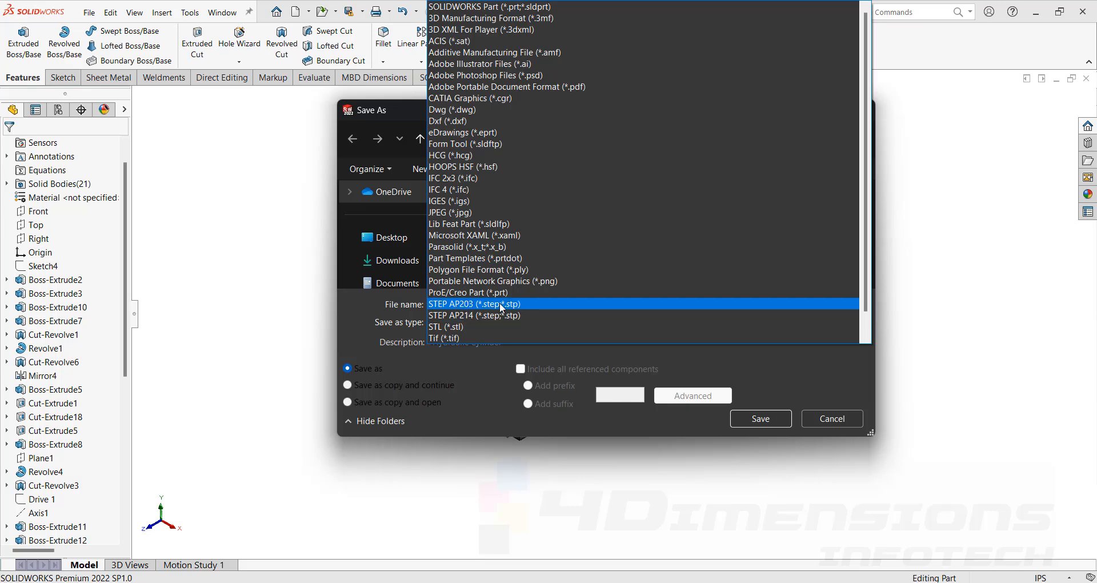
{"action": "left_click", "coordinate": [470, 318]}
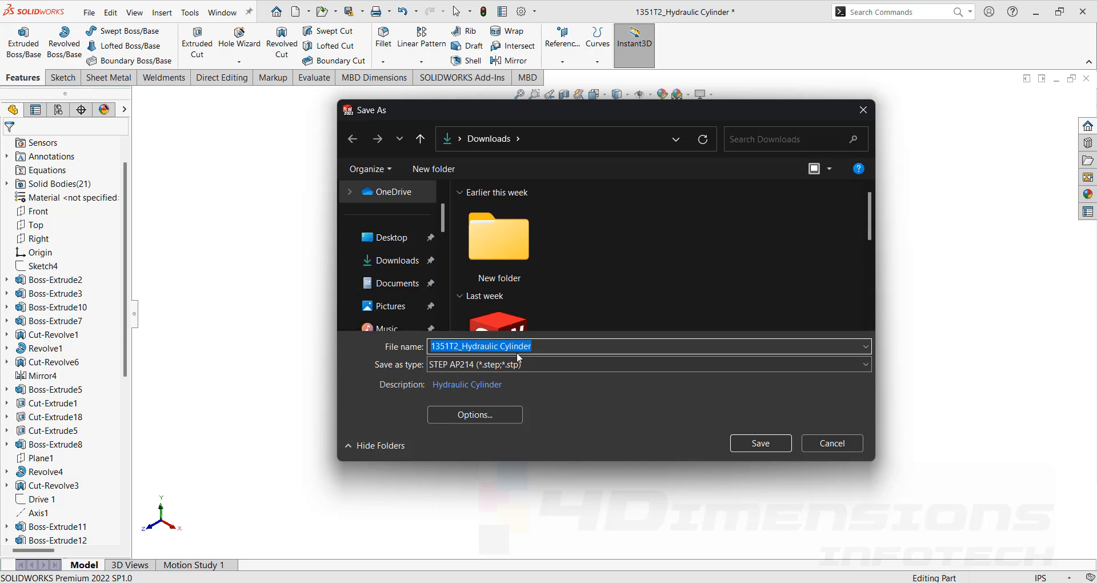
{"action": "left_click", "coordinate": [538, 346]}
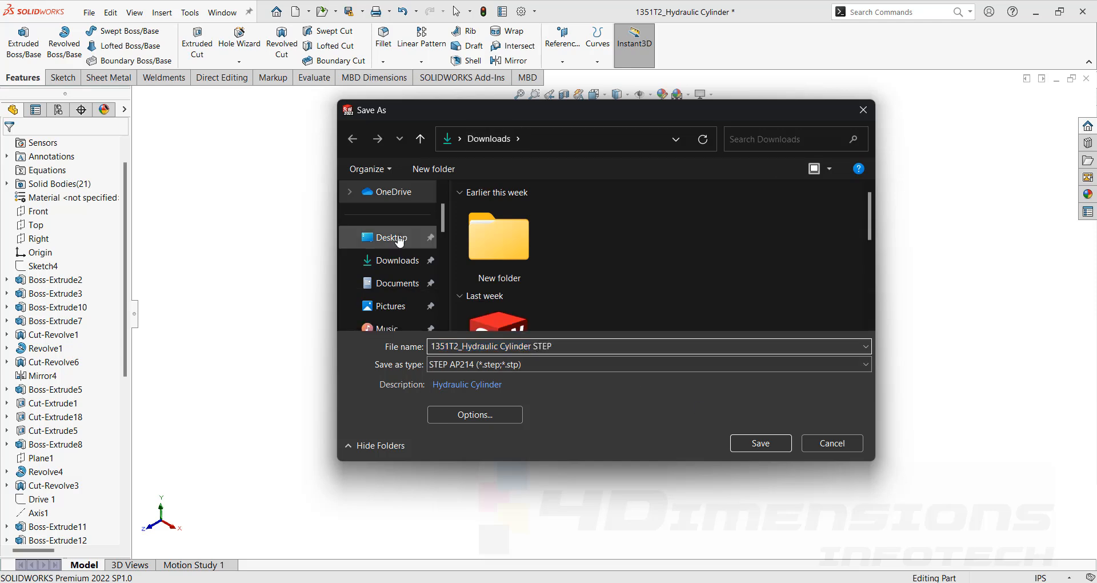
{"action": "left_click", "coordinate": [671, 144]}
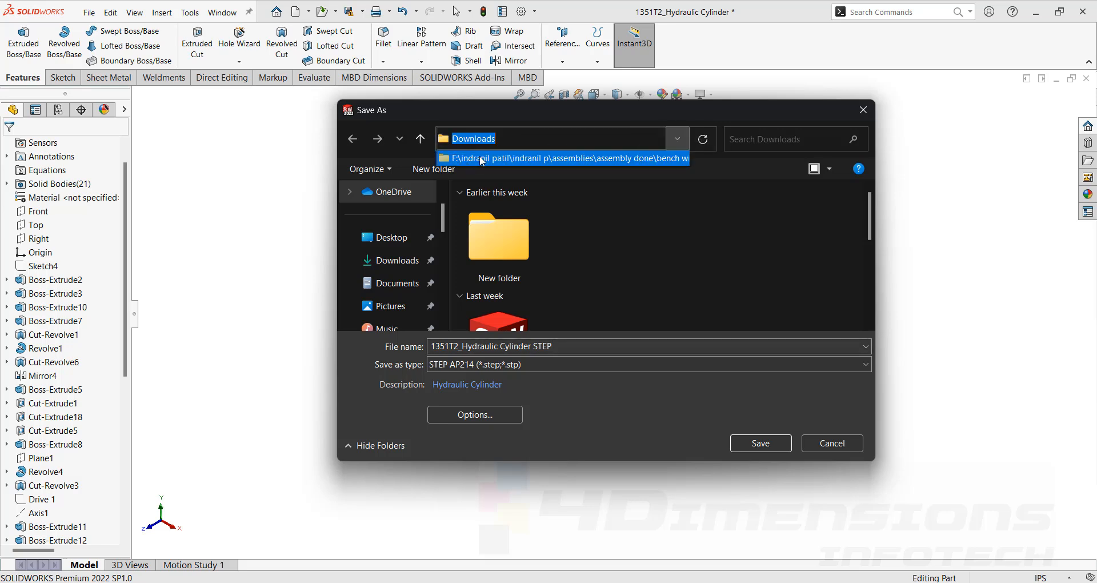
{"action": "left_click", "coordinate": [390, 241]}
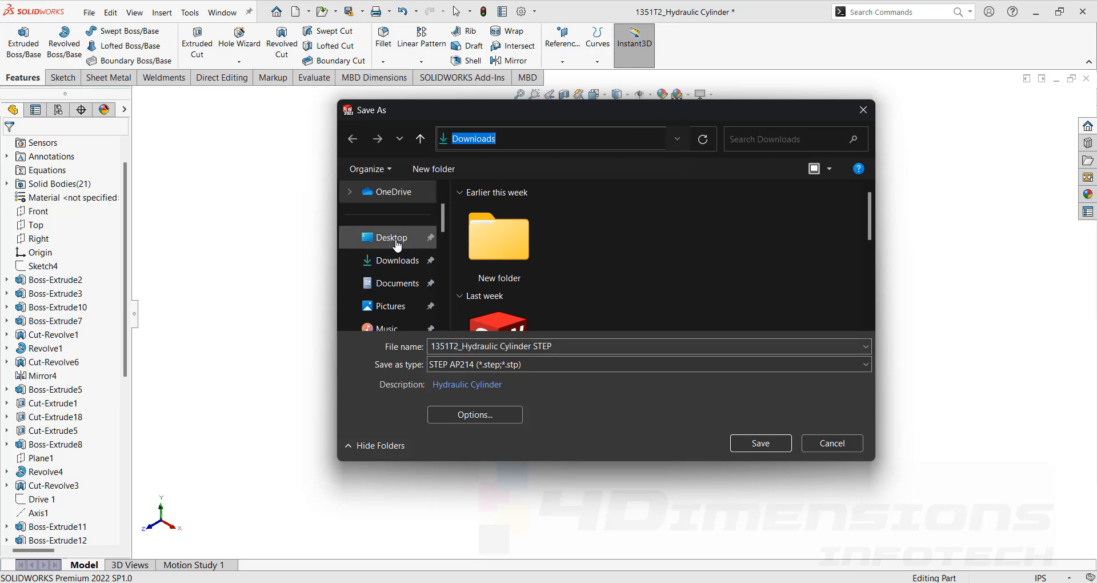
{"action": "left_click", "coordinate": [397, 245]}
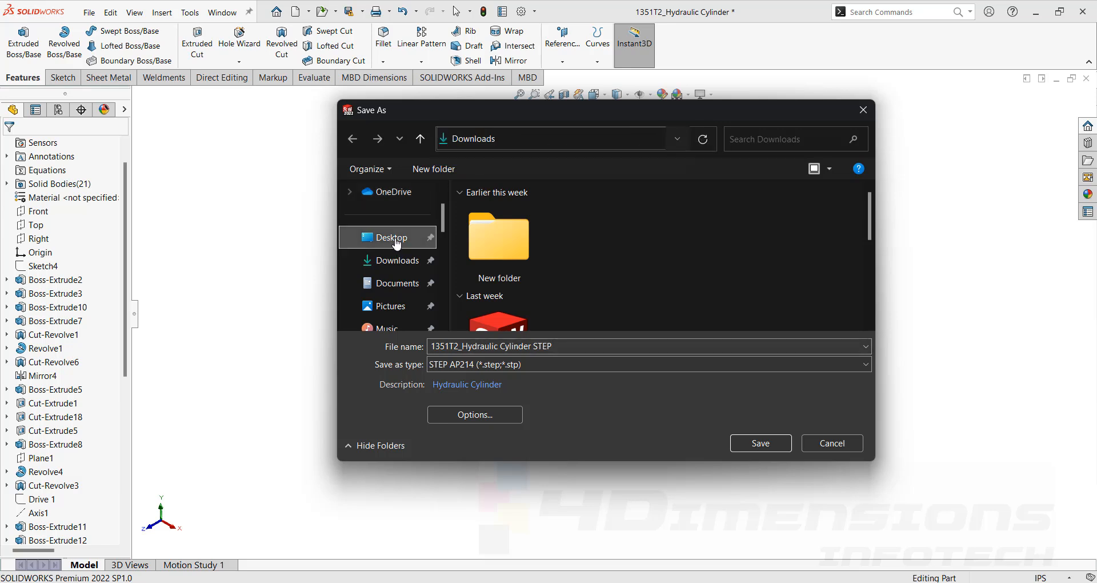
{"action": "left_click", "coordinate": [763, 442]}
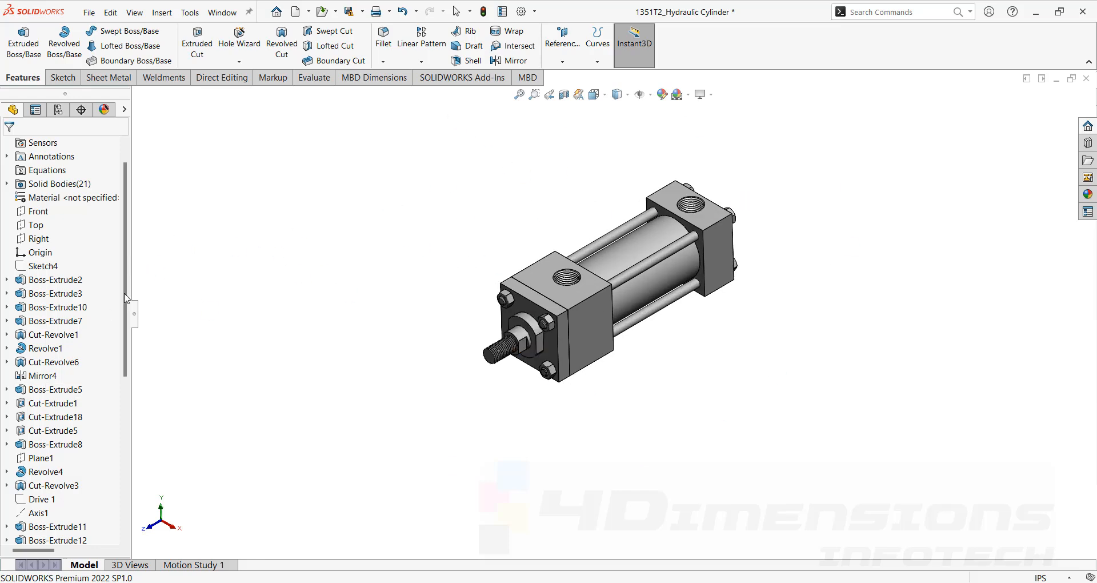
- Open '1351T2_Hydraulic Cylinder STEP' from the Desktop as a new part
{"action": "left_click_drag", "start_coordinate": [128, 366], "coordinate": [129, 294]}
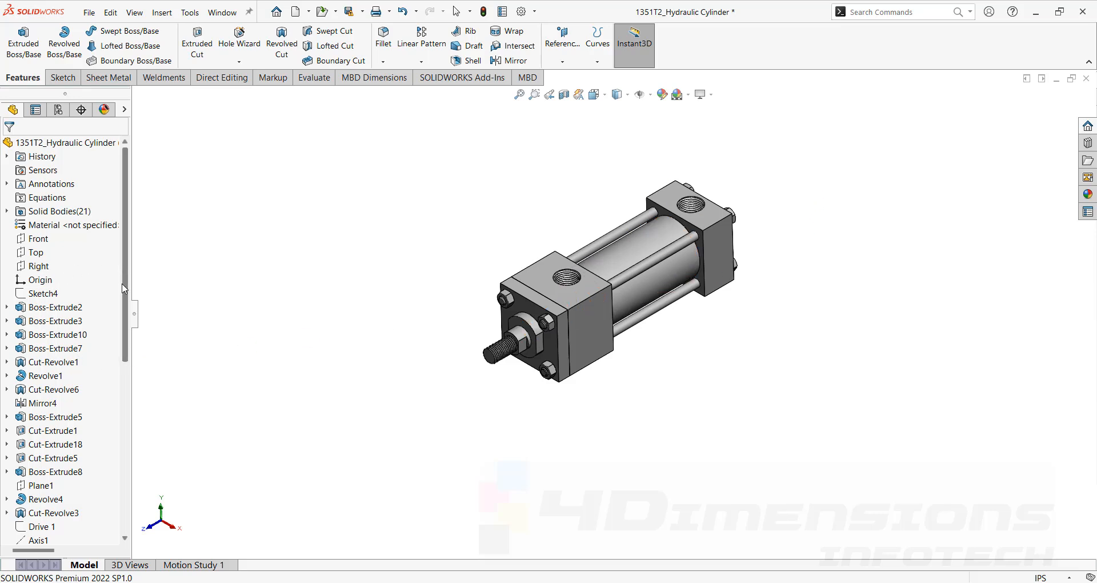
{"action": "scroll", "coordinate": [108, 246], "scroll_direction": "down", "scroll_amount": 5}
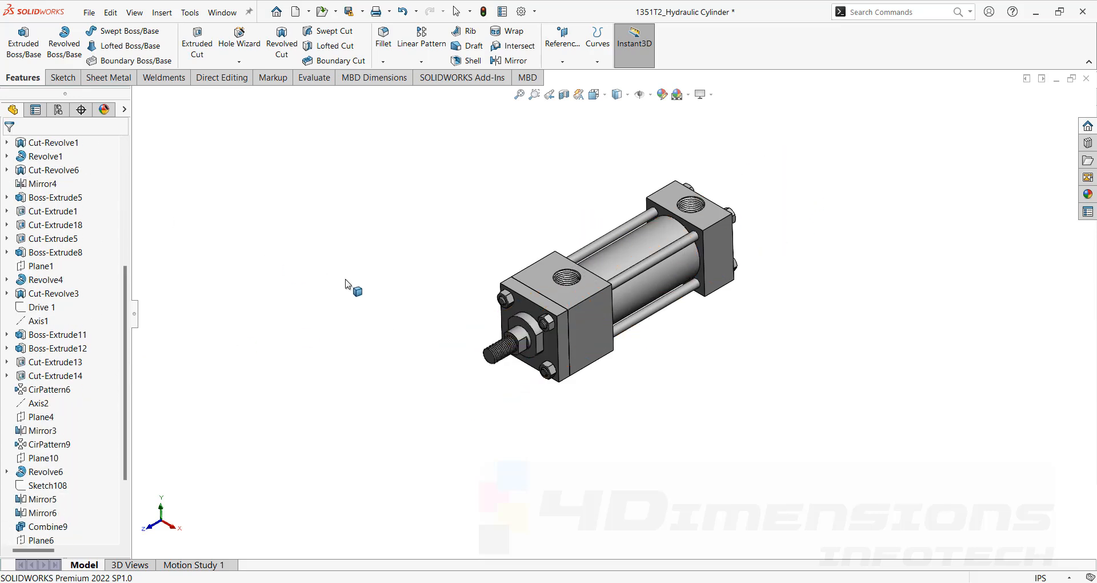
{"action": "left_click", "coordinate": [89, 12]}
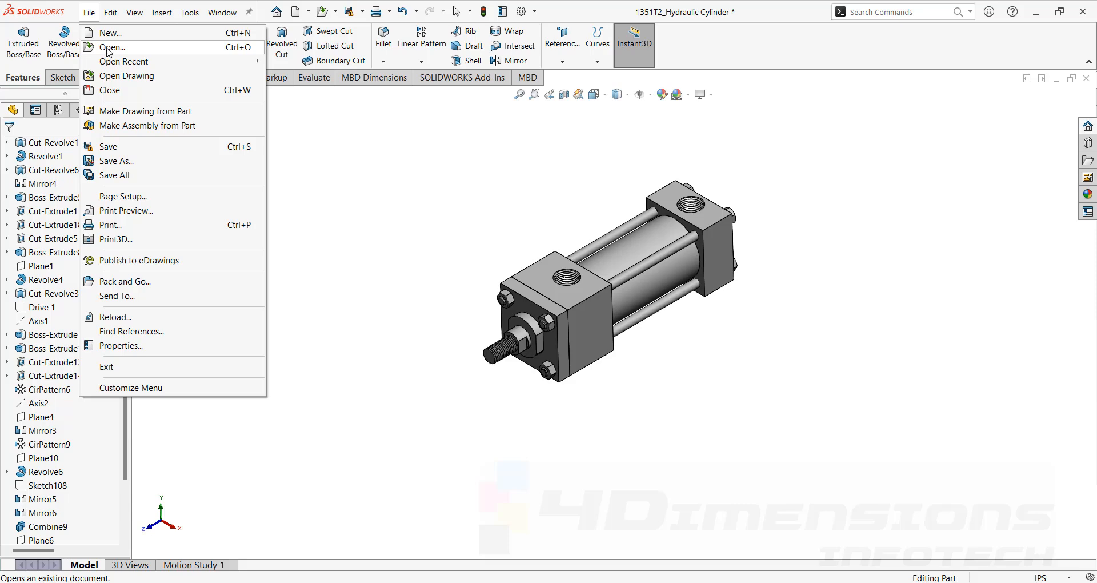
{"action": "left_click", "coordinate": [109, 48]}
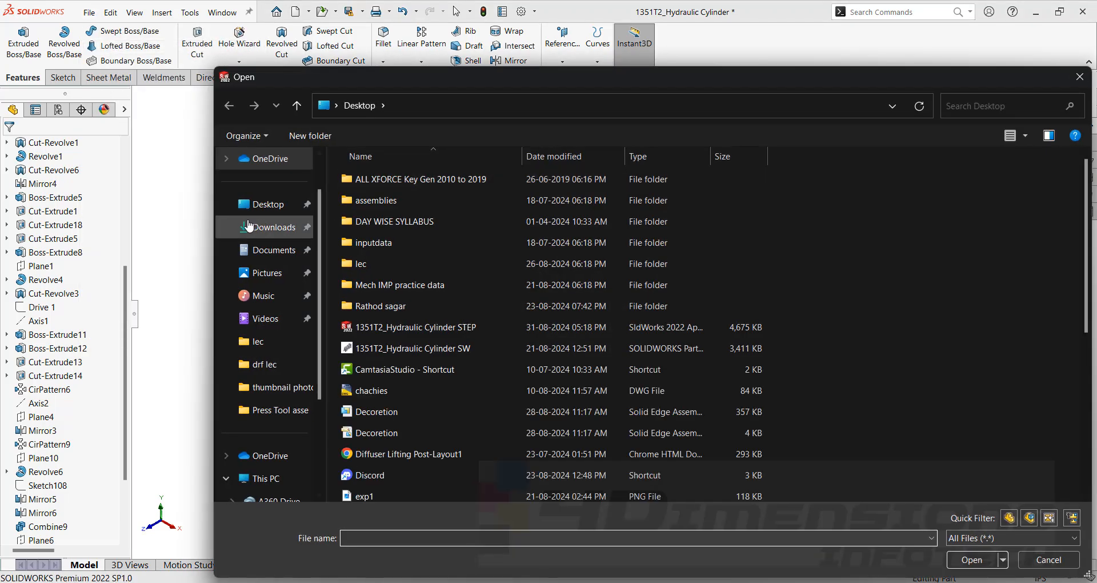
{"action": "left_click", "coordinate": [266, 205]}
{"action": "scroll", "coordinate": [447, 251], "scroll_direction": "down", "scroll_amount": 5}
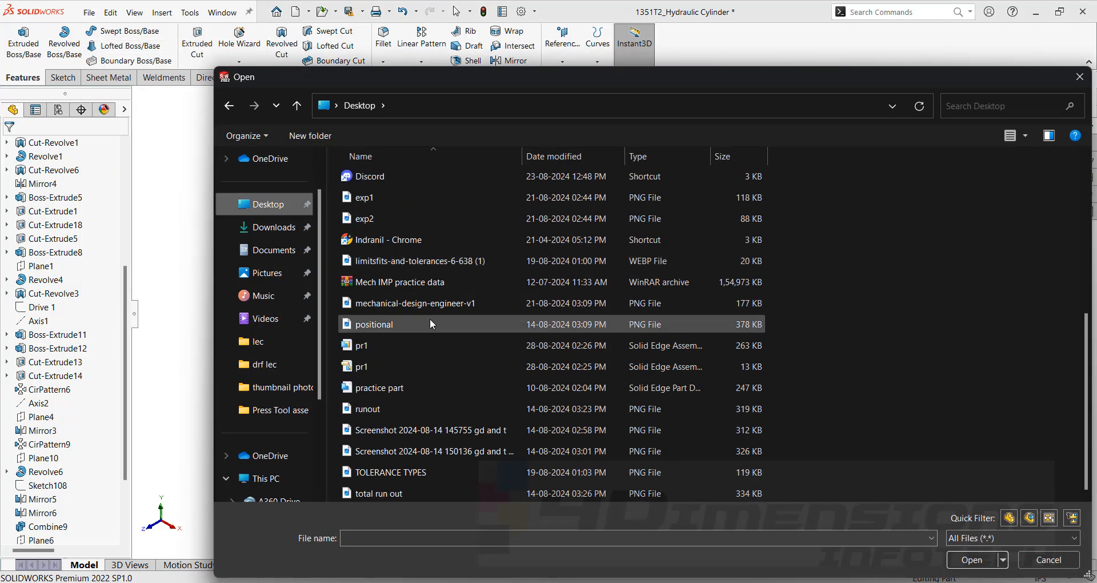
{"action": "scroll", "coordinate": [429, 324], "scroll_direction": "up", "scroll_amount": 3}
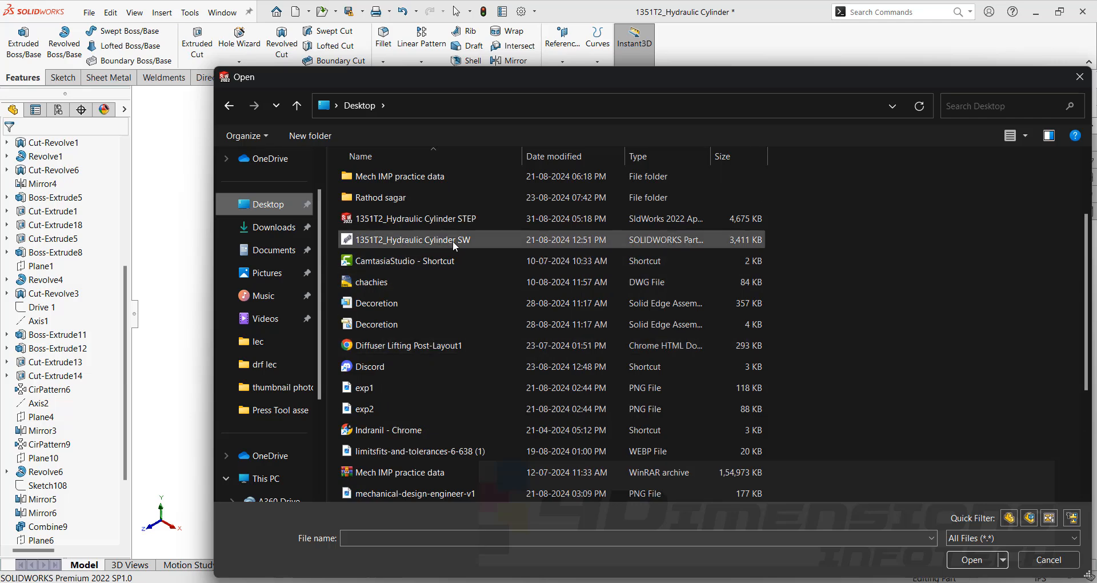
{"action": "left_click", "coordinate": [419, 219]}
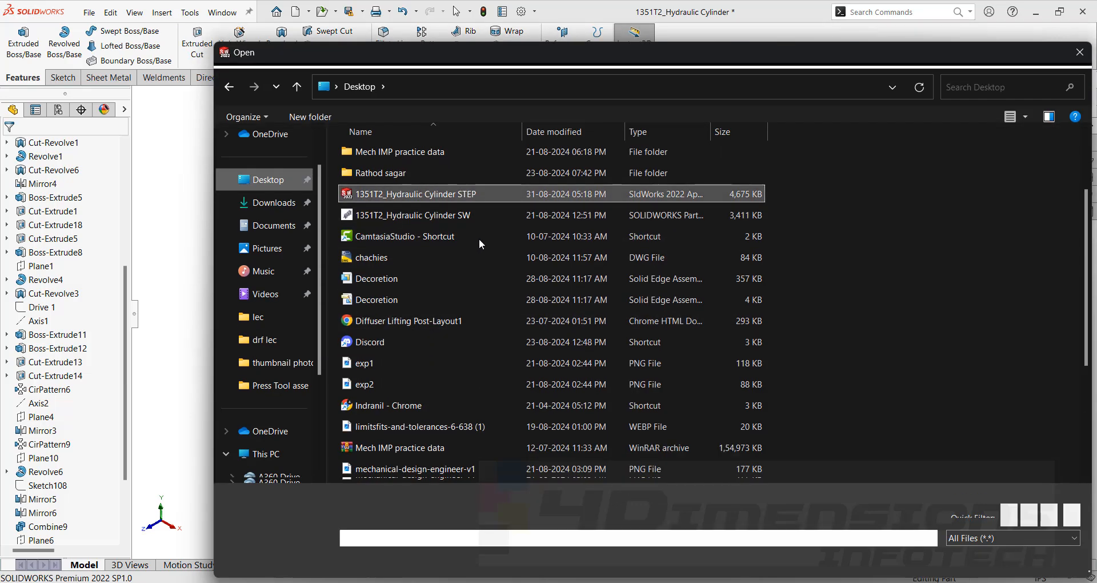
{"action": "left_click", "coordinate": [968, 560]}
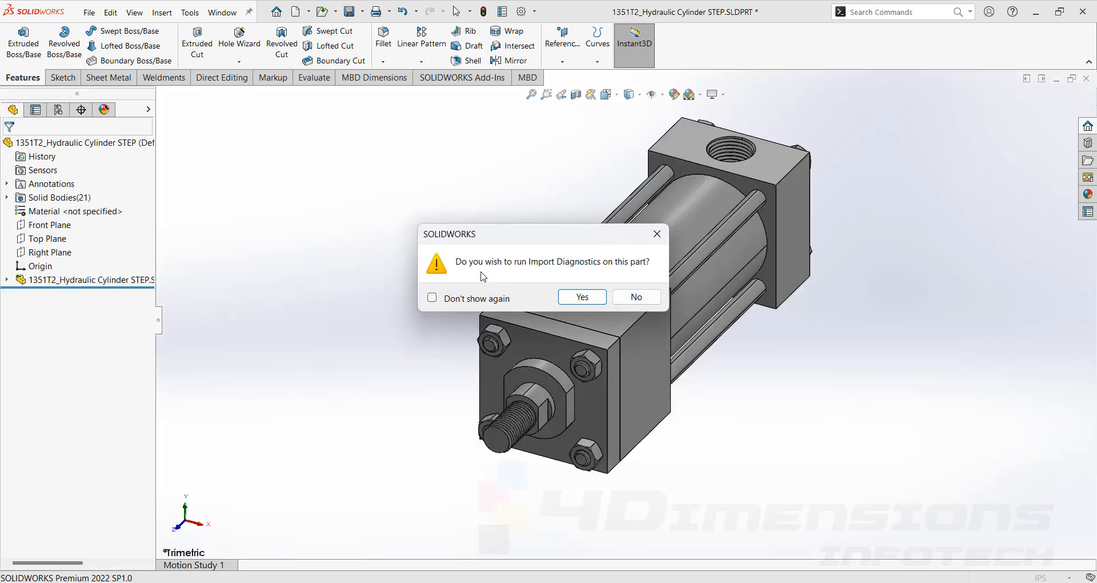
- Decline Import Diagnostics and expand the imported feature and its Solid Bodies(21) folder
{"action": "left_click", "coordinate": [632, 298]}
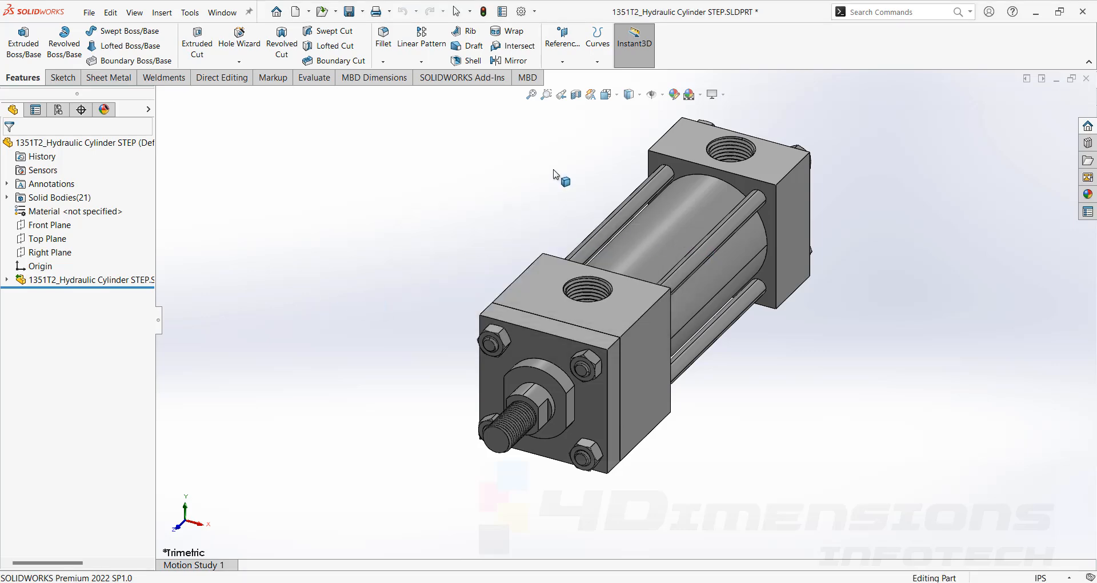
{"action": "left_click", "coordinate": [7, 280]}
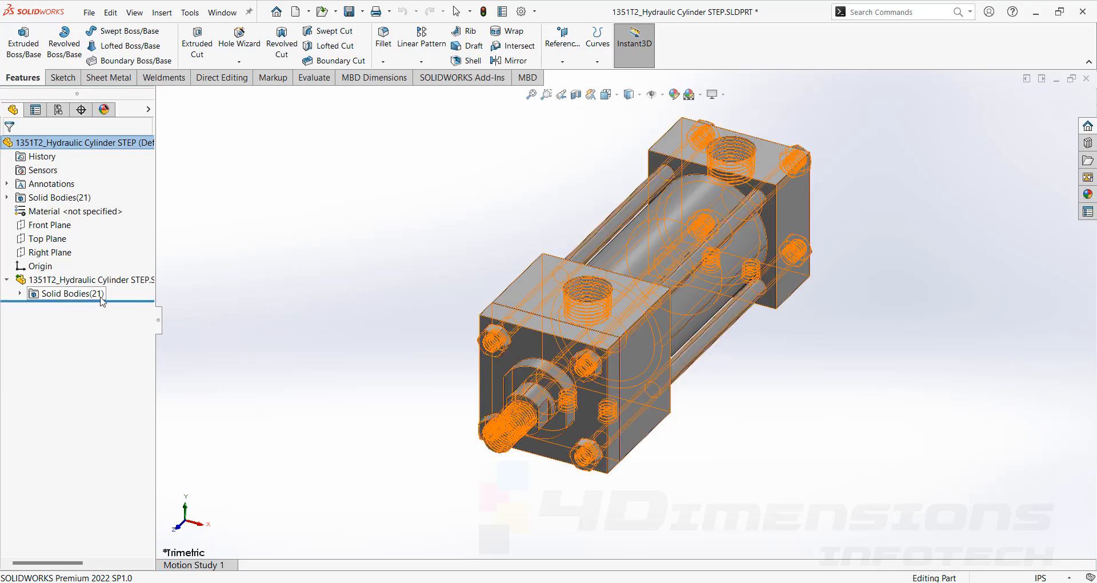
{"action": "left_click", "coordinate": [20, 293]}
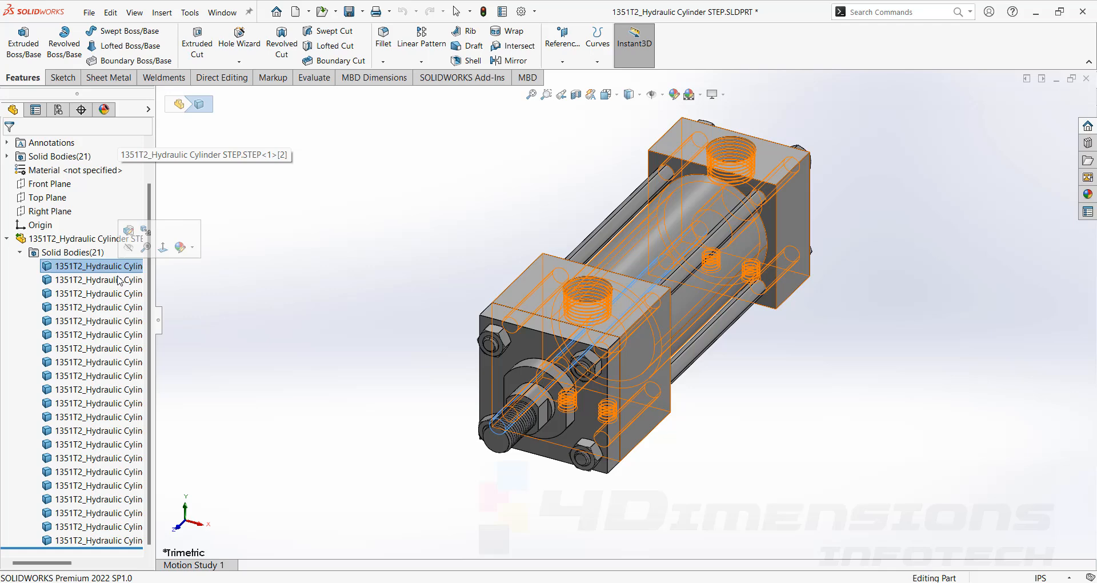
- Highlight six imported bodies such as the bolts and tie rods, then collapse the imported feature
{"action": "left_click", "coordinate": [100, 279]}
{"action": "left_click", "coordinate": [104, 295]}
{"action": "left_click", "coordinate": [106, 309]}
{"action": "left_click", "coordinate": [111, 349]}
{"action": "left_click", "coordinate": [115, 363]}
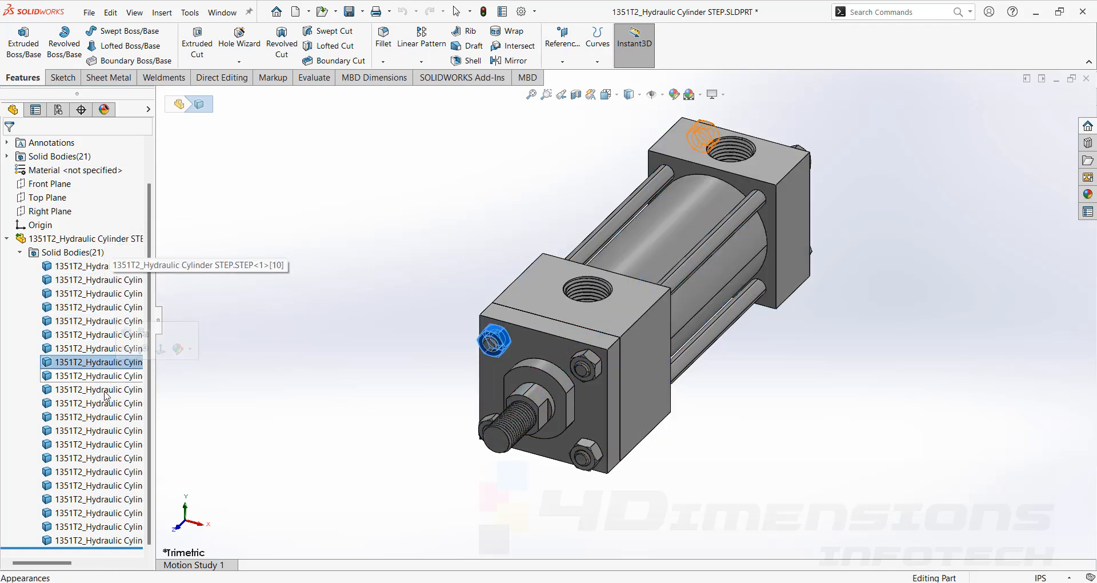
{"action": "left_click", "coordinate": [102, 390]}
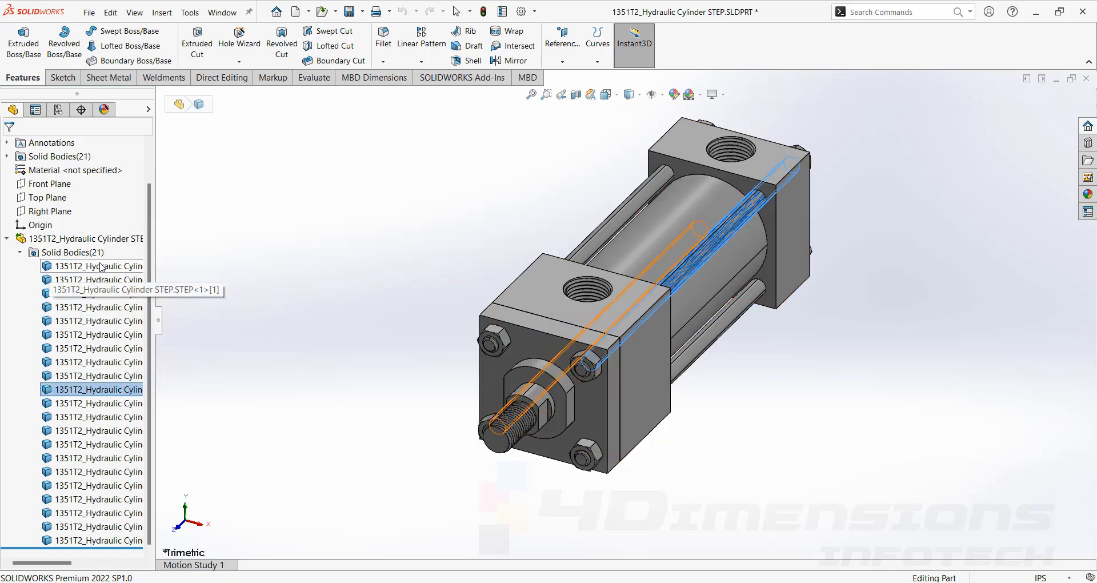
{"action": "left_click", "coordinate": [6, 238]}
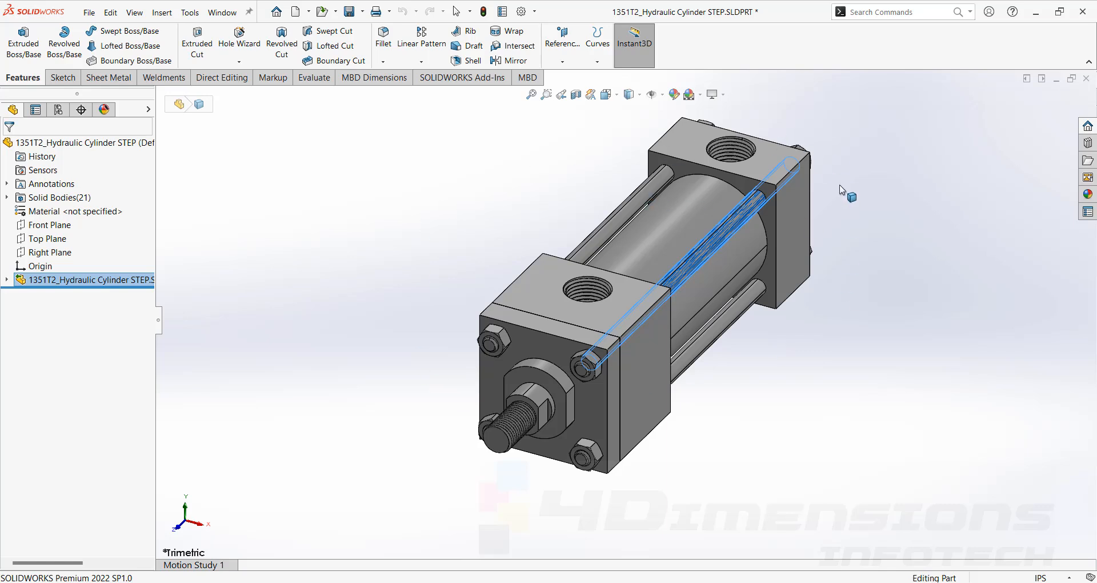
- Clear the body selection, then orbit and zoom the imported STEP cylinder to inspect it
{"action": "left_click", "coordinate": [736, 335]}
{"action": "scroll", "coordinate": [734, 334], "scroll_direction": "up", "scroll_amount": 2}
{"action": "middle_click_drag", "start_coordinate": [778, 334], "coordinate": [756, 356]}
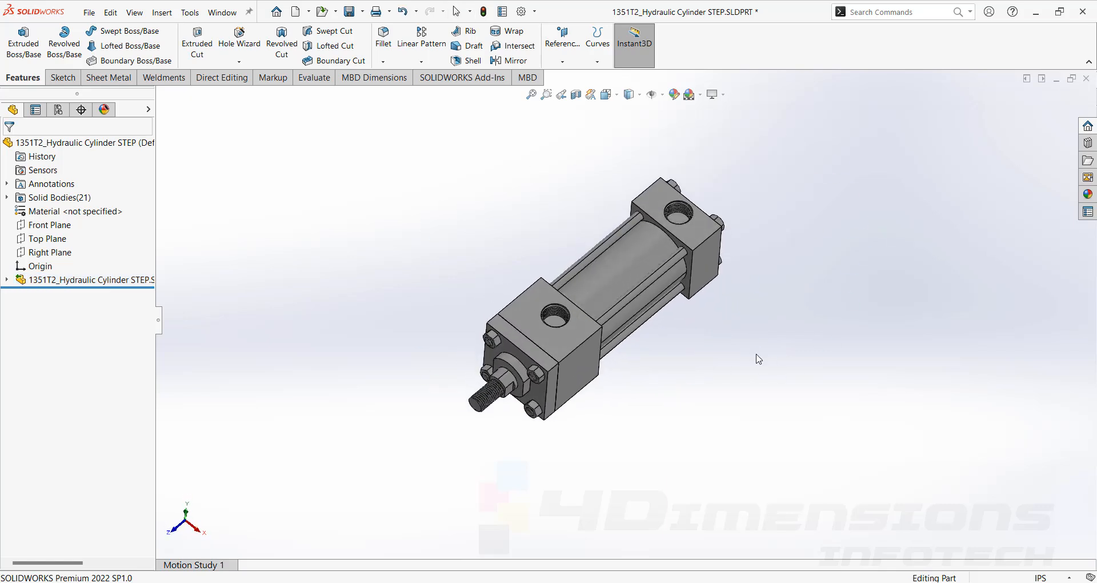
{"action": "middle_click_drag", "start_coordinate": [758, 265], "coordinate": [626, 279]}
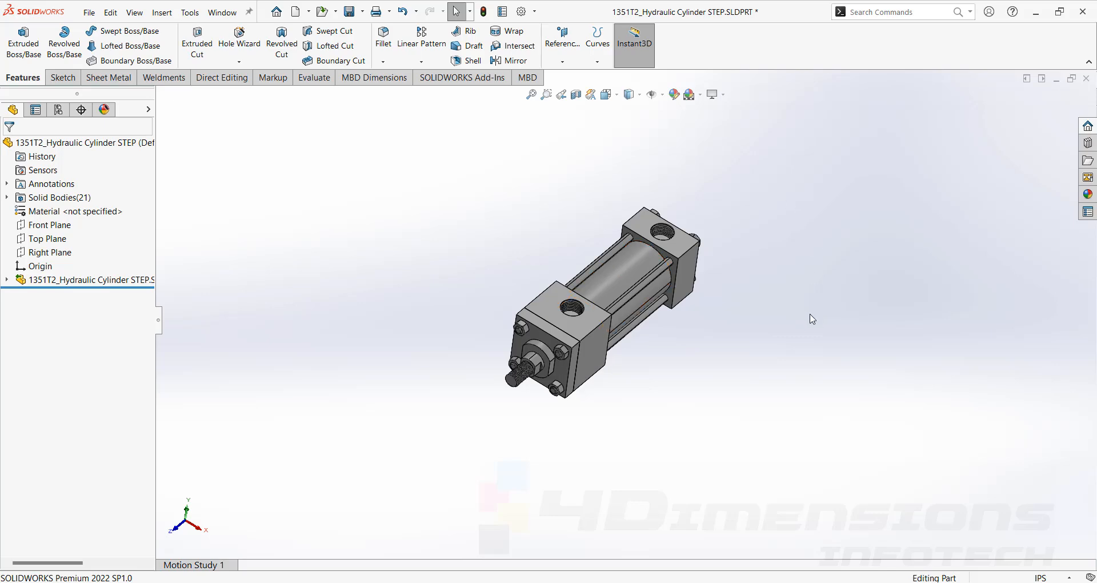
{"action": "scroll", "coordinate": [762, 284], "scroll_direction": "down", "scroll_amount": 3}
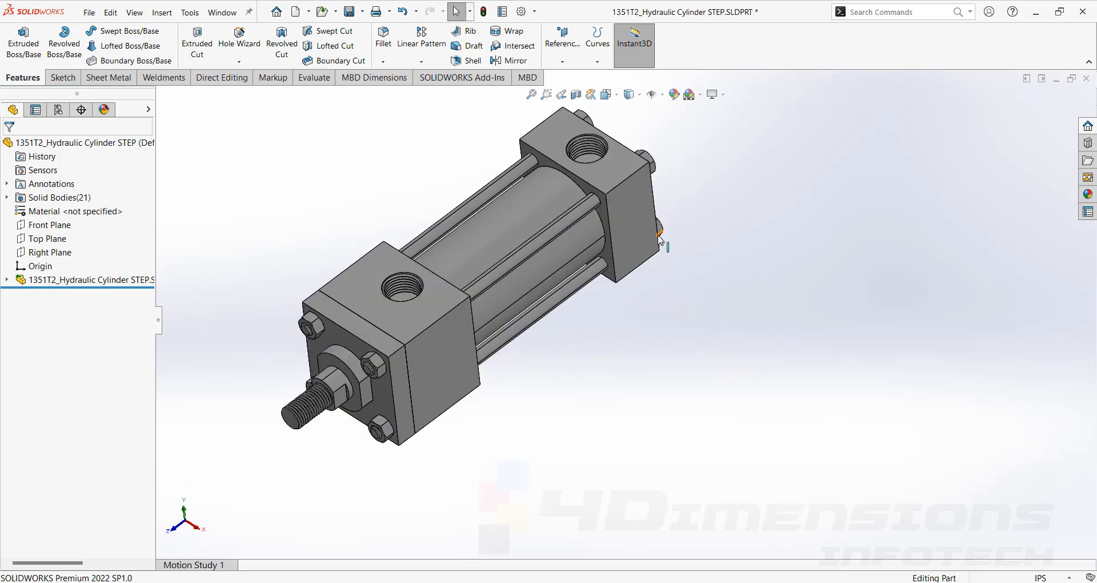
{"action": "scroll", "coordinate": [625, 290], "scroll_direction": "up", "scroll_amount": 2}
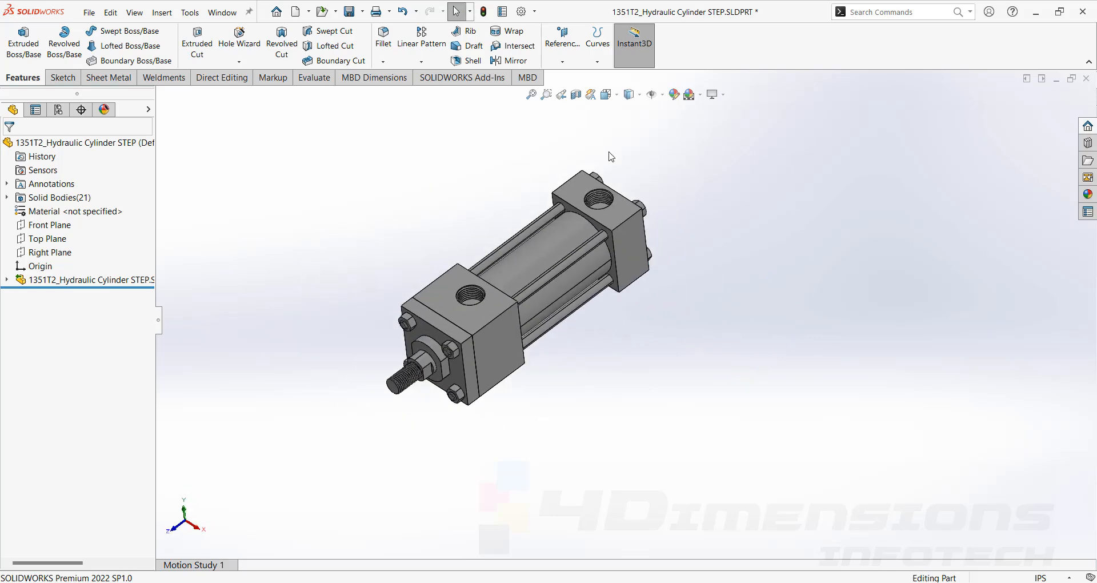
{"action": "scroll", "coordinate": [411, 293], "scroll_direction": "up", "scroll_amount": 3}
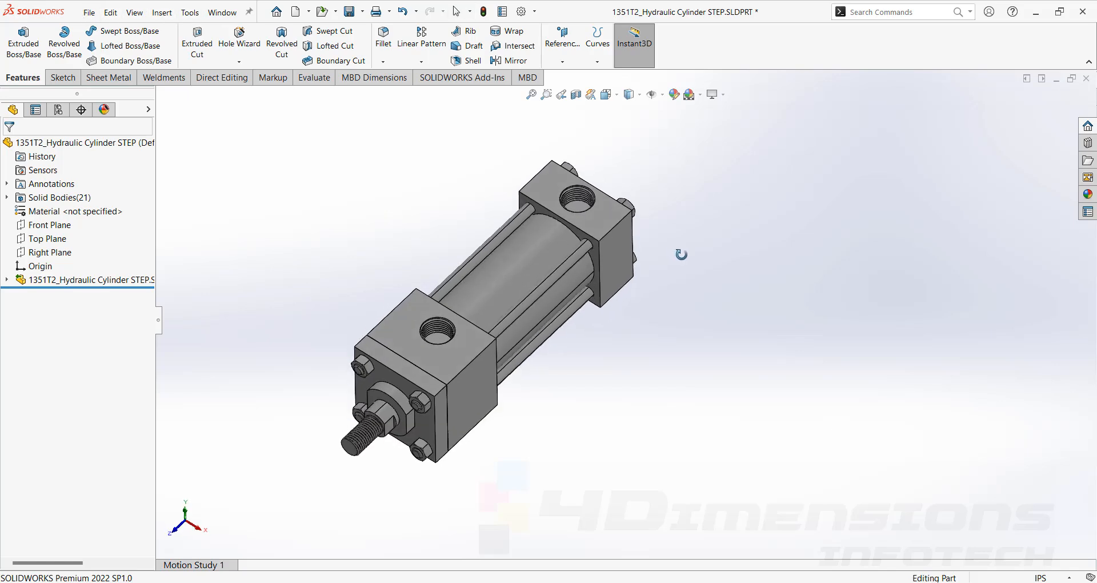
{"action": "scroll", "coordinate": [549, 246], "scroll_direction": "down", "scroll_amount": 2}
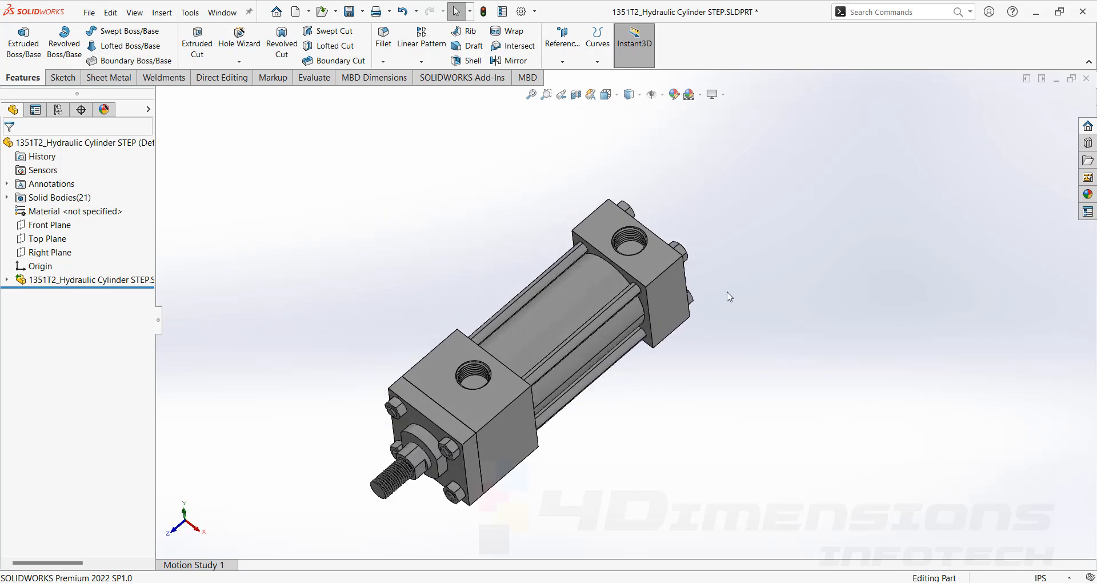
- Orbit the cylinder to further angles and zoom in and out to check its other sides
{"action": "middle_click_drag", "start_coordinate": [765, 323], "coordinate": [767, 328]}
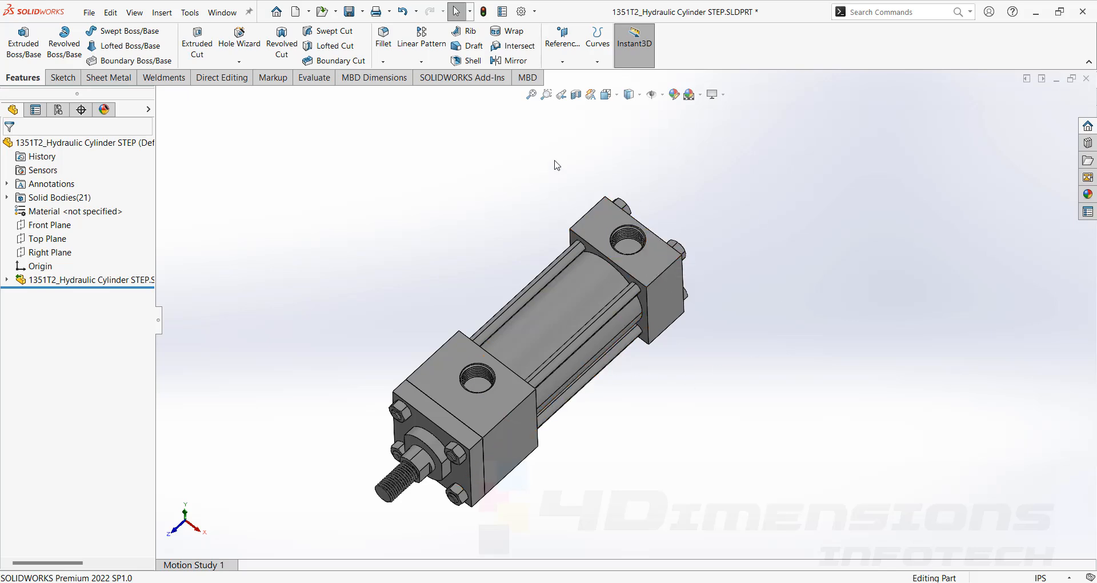
{"action": "middle_click_drag", "start_coordinate": [742, 371], "coordinate": [734, 362]}
{"action": "middle_click_drag", "start_coordinate": [795, 312], "coordinate": [674, 331]}
{"action": "scroll", "coordinate": [616, 324], "scroll_direction": "down", "scroll_amount": 2}
{"action": "scroll", "coordinate": [629, 316], "scroll_direction": "up", "scroll_amount": 3}
{"action": "scroll", "coordinate": [647, 359], "scroll_direction": "down", "scroll_amount": 1}
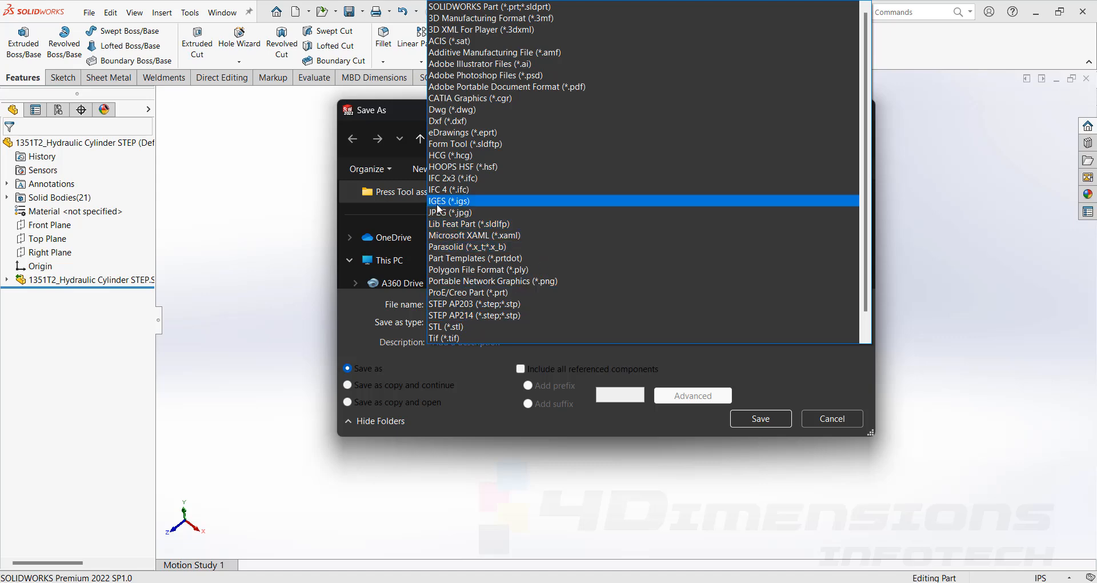
- Export the cylinder as IGES (*.igs), changing the file name suffix from STEP to IGES
{"action": "left_click", "coordinate": [465, 203]}
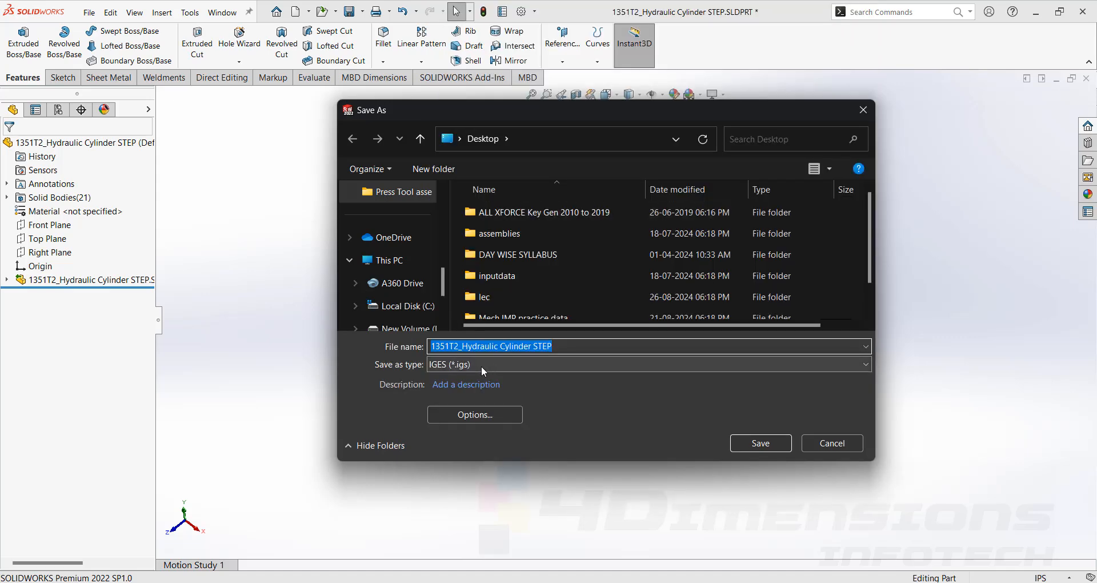
{"action": "left_click", "coordinate": [561, 346]}
{"action": "key", "text": "BackSpace"}
{"action": "key", "text": "BackSpace"}
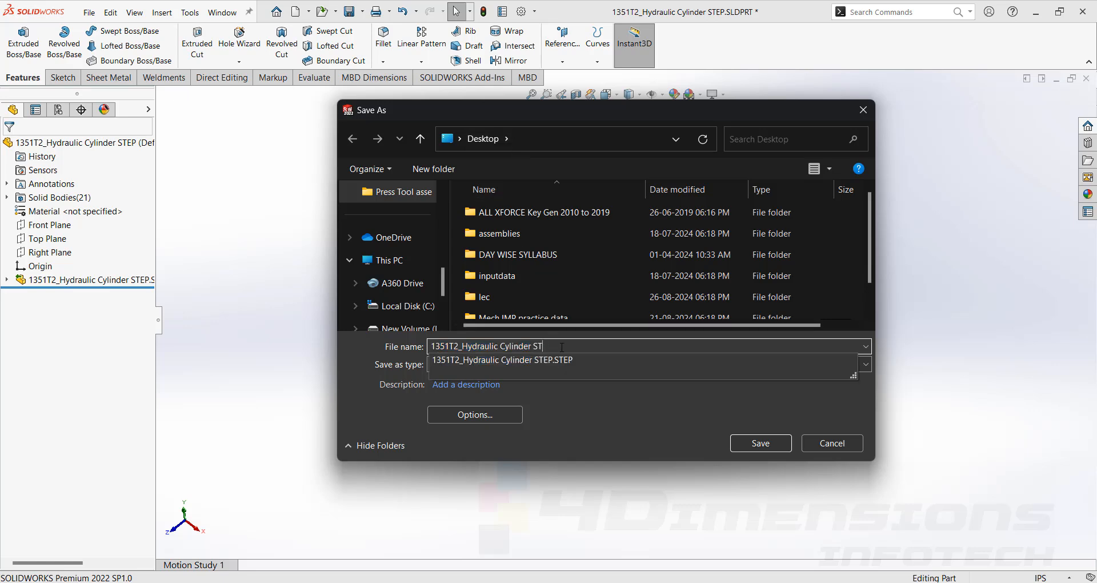
{"action": "type", "text": "IGE"}
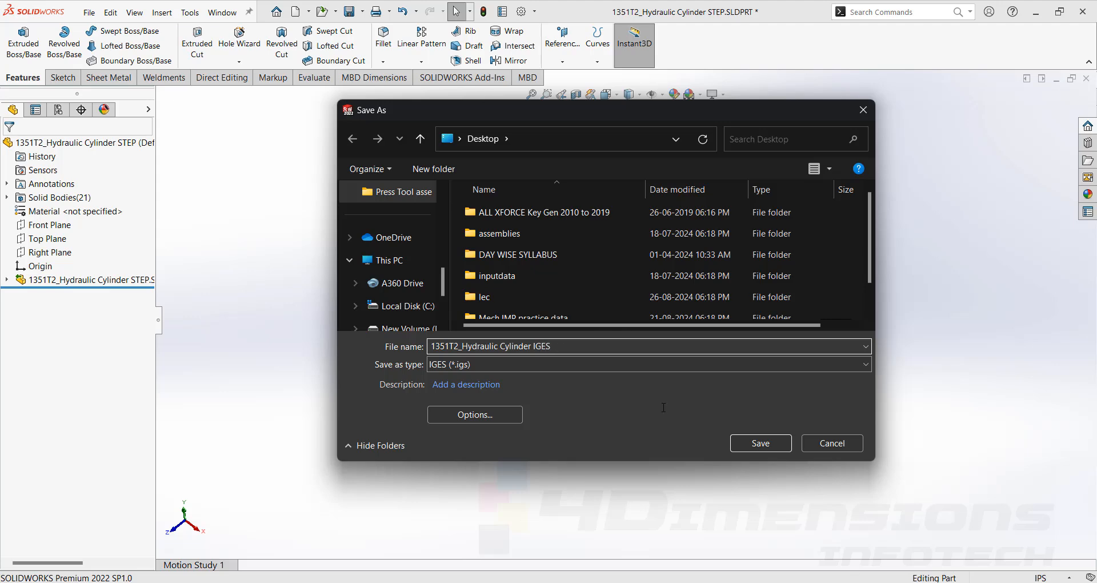
{"action": "left_click", "coordinate": [762, 443]}
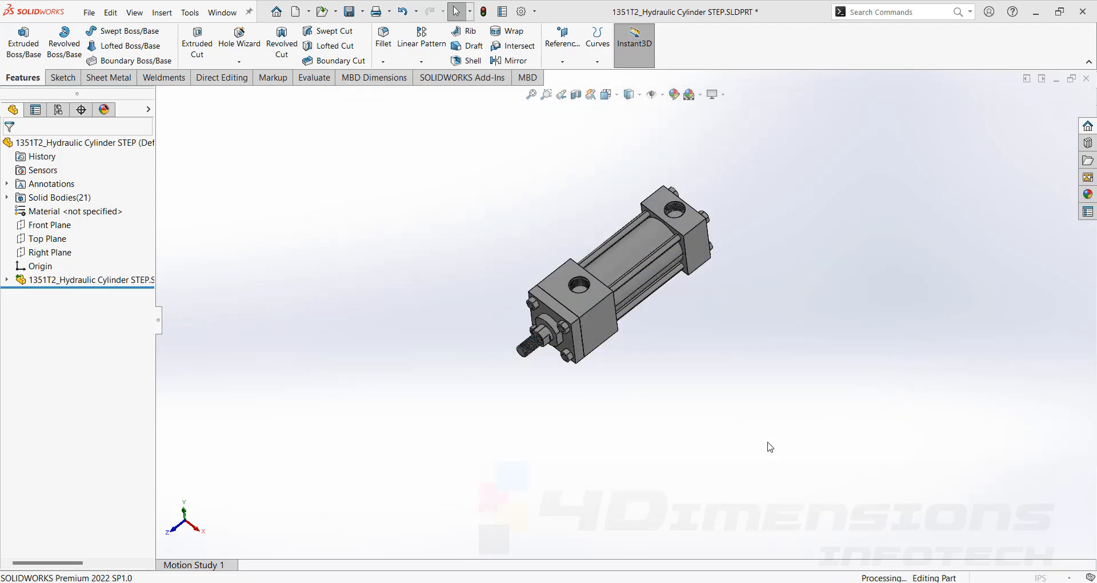
{"action": "left_click", "coordinate": [89, 13]}
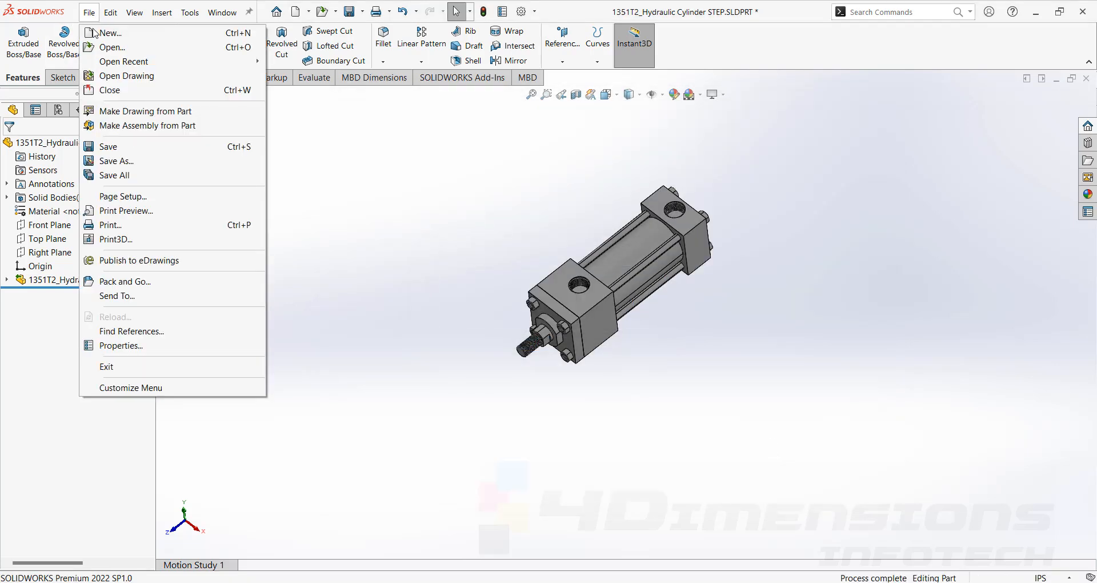
- Open 1351T2_Hydraulic Cylinder IGES.IGS from the Desktop as a new part
{"action": "left_click", "coordinate": [116, 48]}
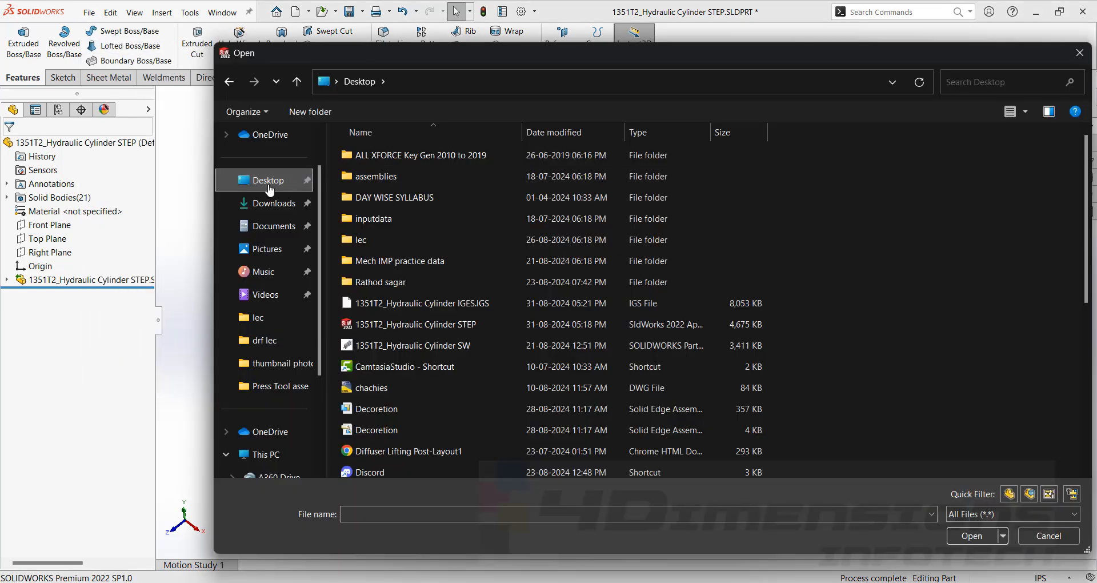
{"action": "scroll", "coordinate": [448, 285], "scroll_direction": "down", "scroll_amount": 2}
{"action": "left_click", "coordinate": [468, 197]}
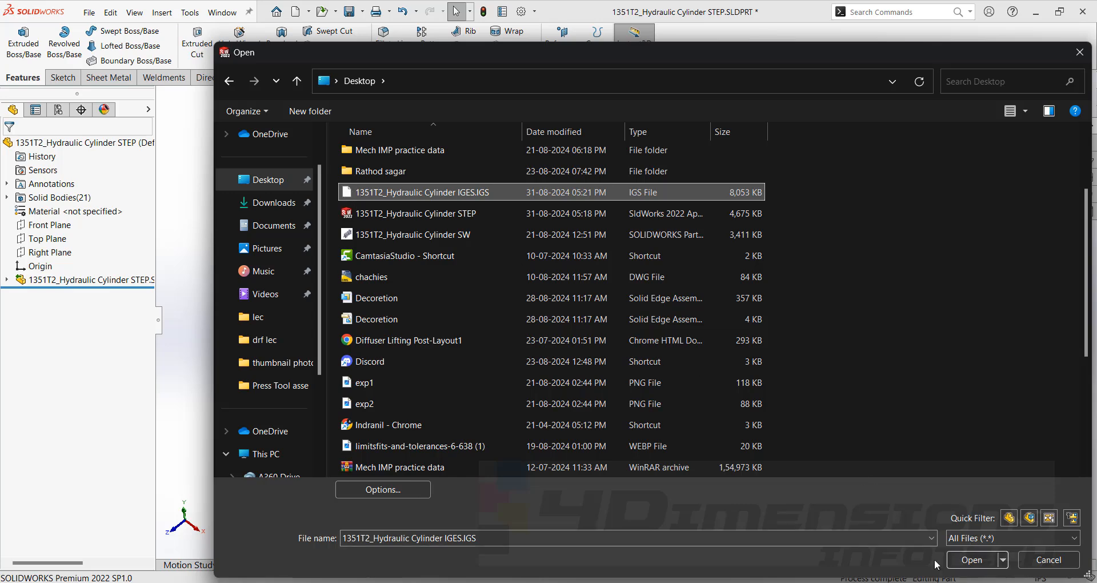
{"action": "left_click", "coordinate": [970, 560]}
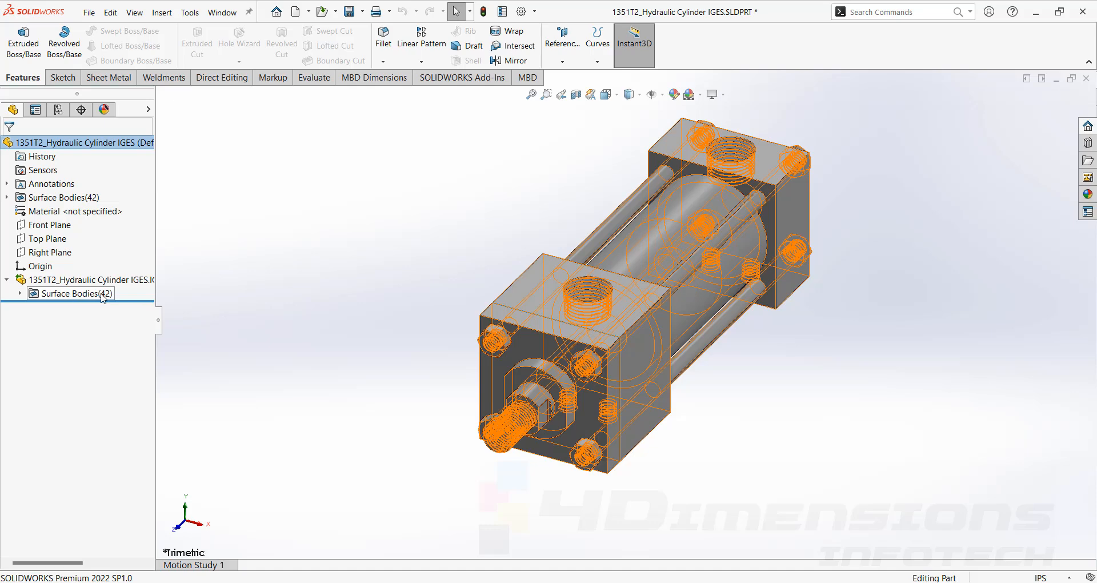
- Orbit and zoom the IGES cylinder into a large, nearly horizontal angled view
{"action": "scroll", "coordinate": [464, 273], "scroll_direction": "up", "scroll_amount": 4}
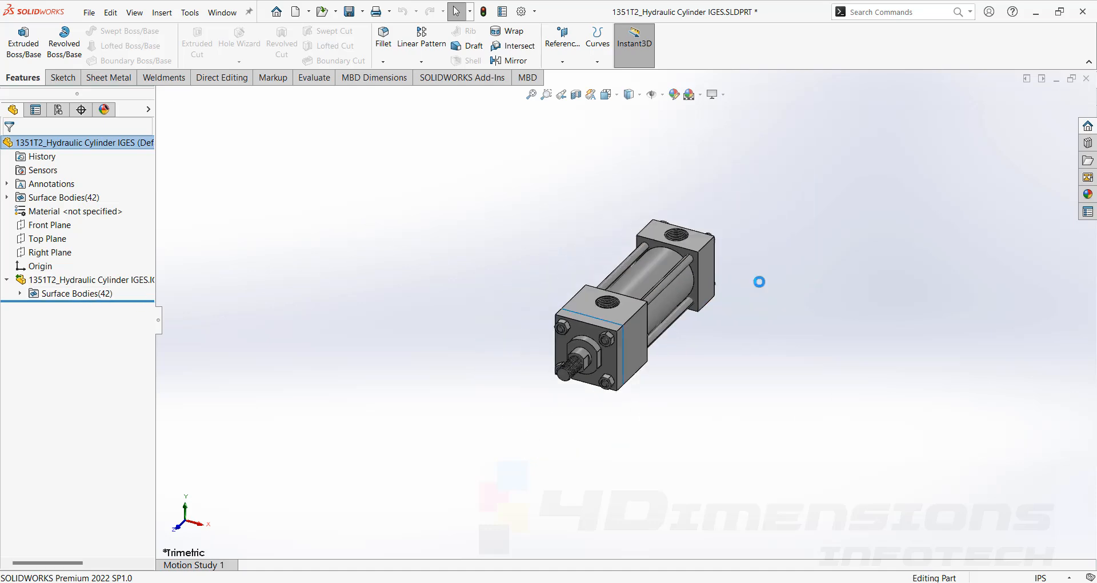
{"action": "scroll", "coordinate": [759, 282], "scroll_direction": "down", "scroll_amount": 3}
{"action": "middle_click_drag", "start_coordinate": [589, 331], "coordinate": [553, 207]}
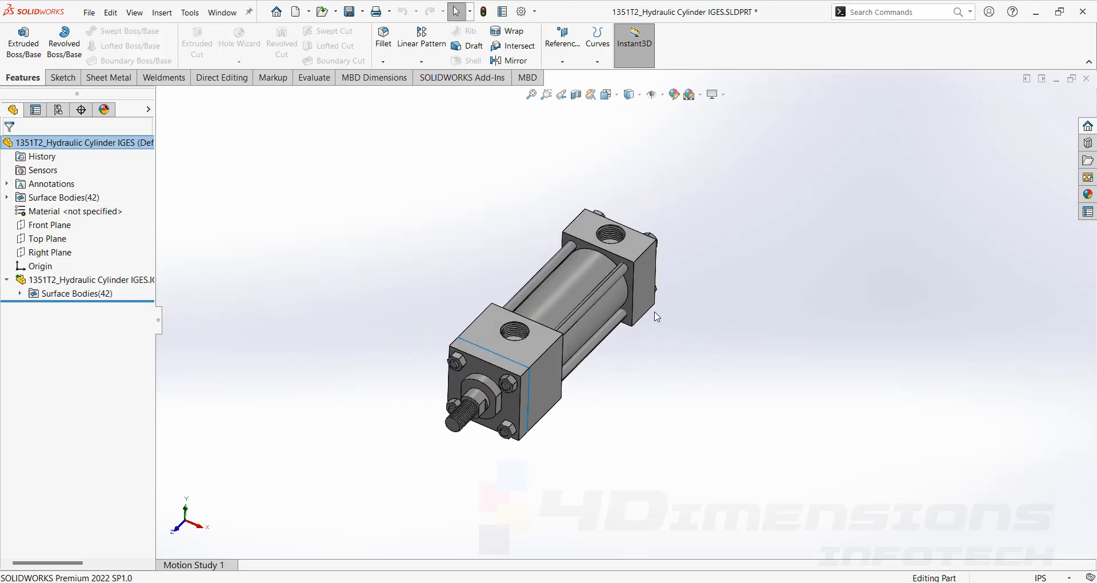
{"action": "scroll", "coordinate": [626, 282], "scroll_direction": "down", "scroll_amount": 2}
{"action": "mouse_move", "coordinate": [734, 334]}
{"action": "middle_mouse_down"}
{"action": "mouse_move", "coordinate": [724, 286]}
{"action": "mouse_move", "coordinate": [725, 347]}
{"action": "middle_mouse_up"}
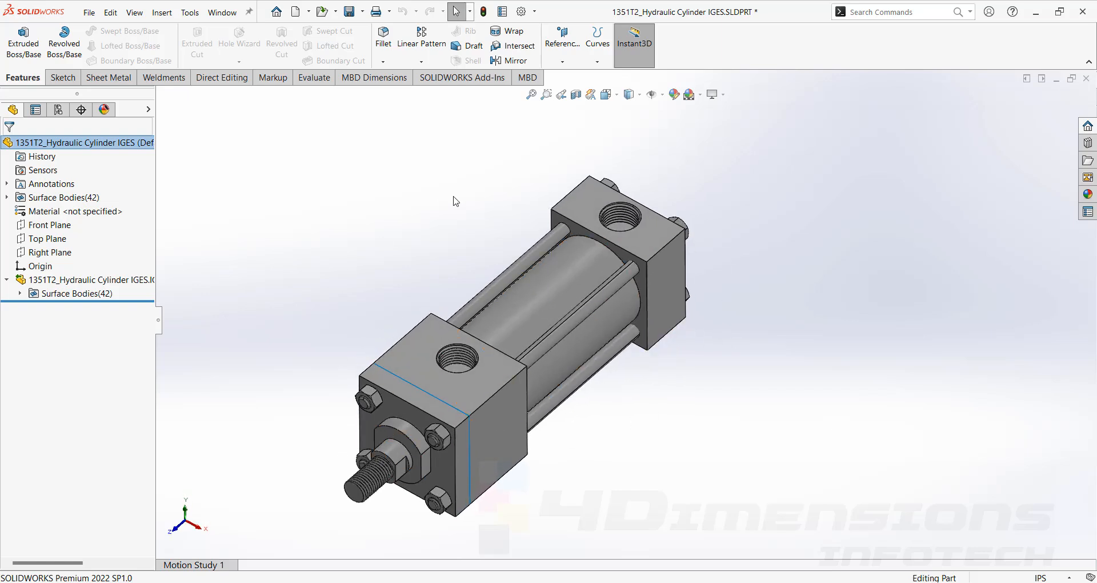
{"action": "scroll", "coordinate": [651, 185], "scroll_direction": "up", "scroll_amount": 3}
{"action": "middle_click_drag", "start_coordinate": [791, 320], "coordinate": [711, 333]}
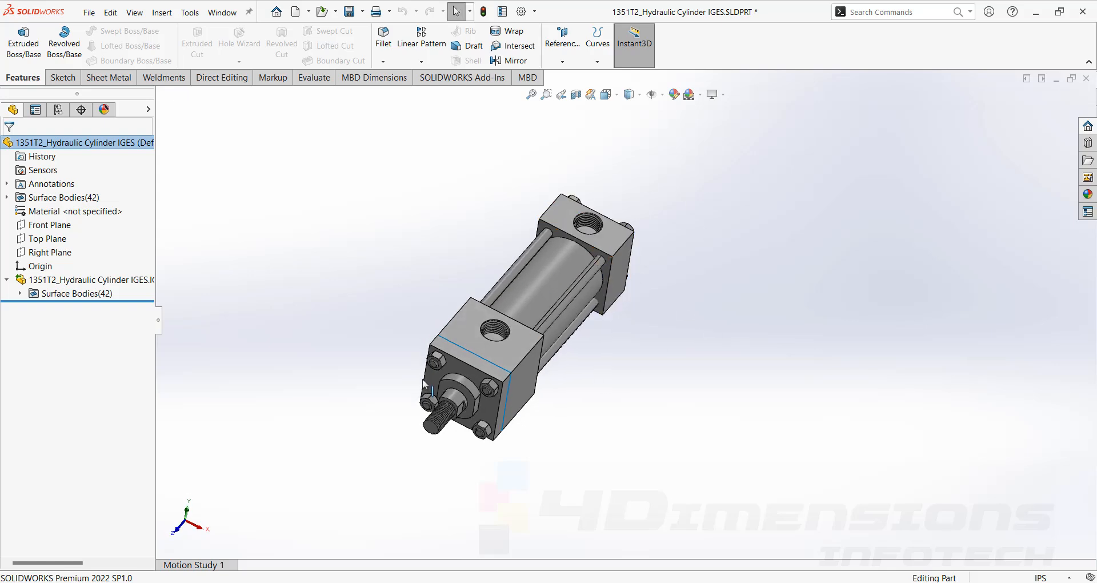
{"action": "middle_click_drag", "start_coordinate": [719, 244], "coordinate": [751, 334]}
{"action": "scroll", "coordinate": [750, 337], "scroll_direction": "down", "scroll_amount": 1}
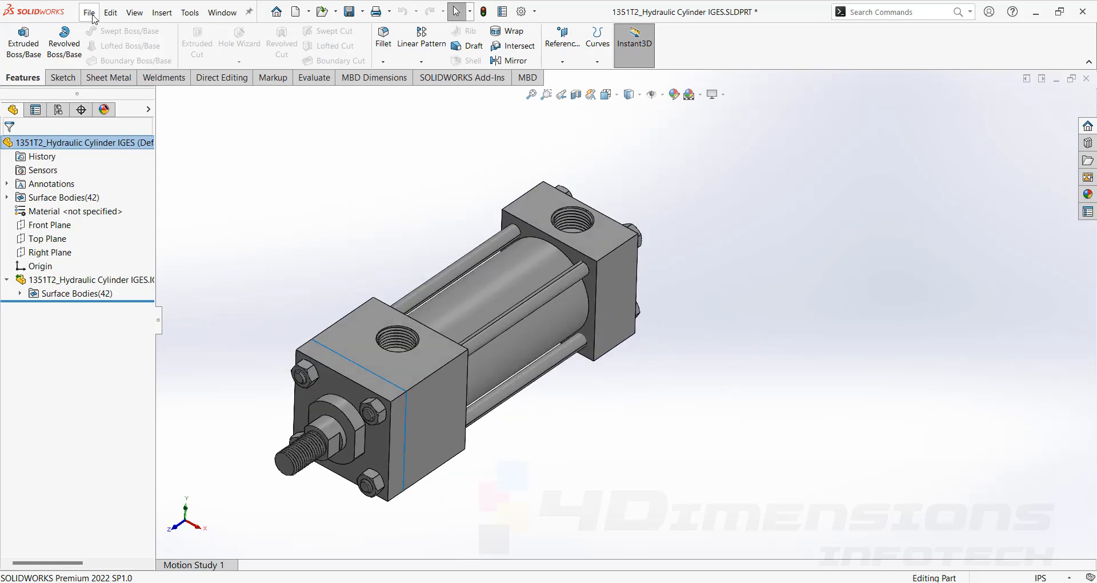
{"action": "scroll", "coordinate": [769, 272], "scroll_direction": "up", "scroll_amount": 3}
{"action": "scroll", "coordinate": [503, 366], "scroll_direction": "down", "scroll_amount": 1}
{"action": "scroll", "coordinate": [559, 381], "scroll_direction": "down", "scroll_amount": 2}
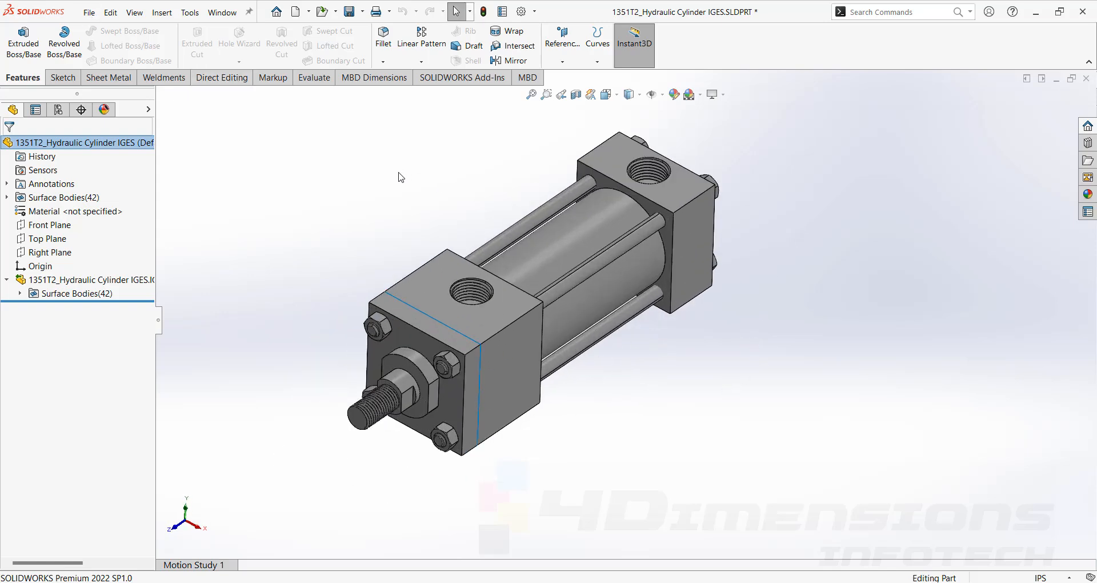
- Save the current view to the Desktop as JPEG image 1351T2_Hydraulic Cylinder IGES
{"action": "left_click", "coordinate": [86, 14]}
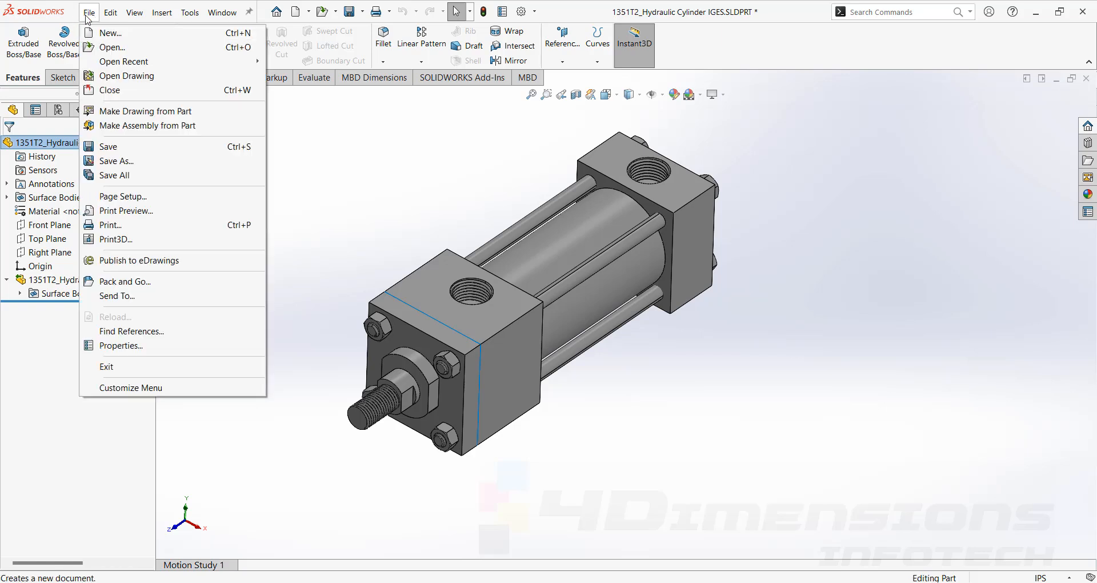
{"action": "left_click", "coordinate": [130, 161]}
{"action": "left_click", "coordinate": [514, 322]}
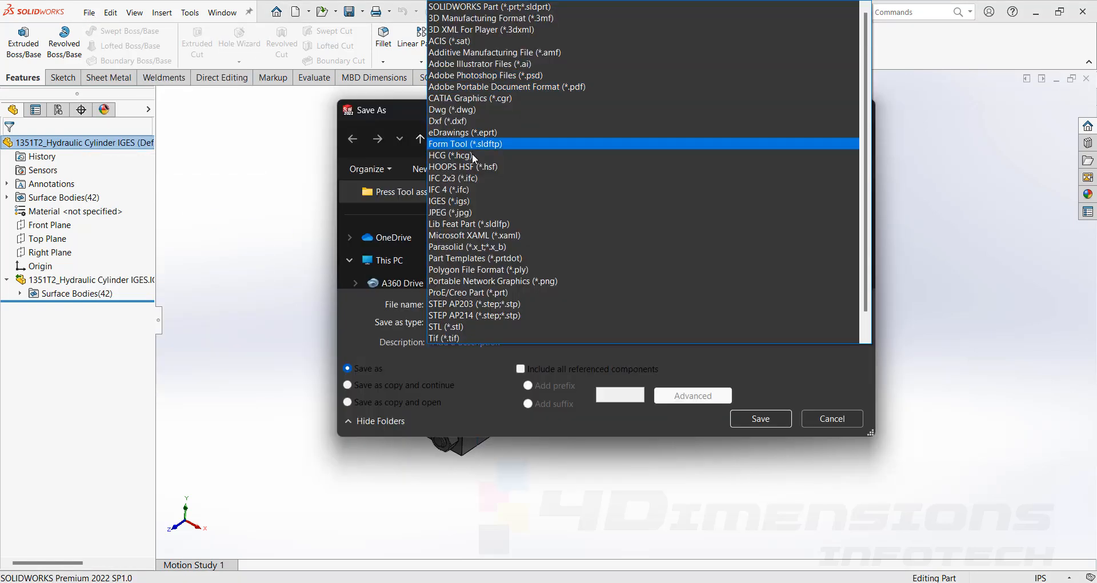
{"action": "left_click", "coordinate": [447, 213]}
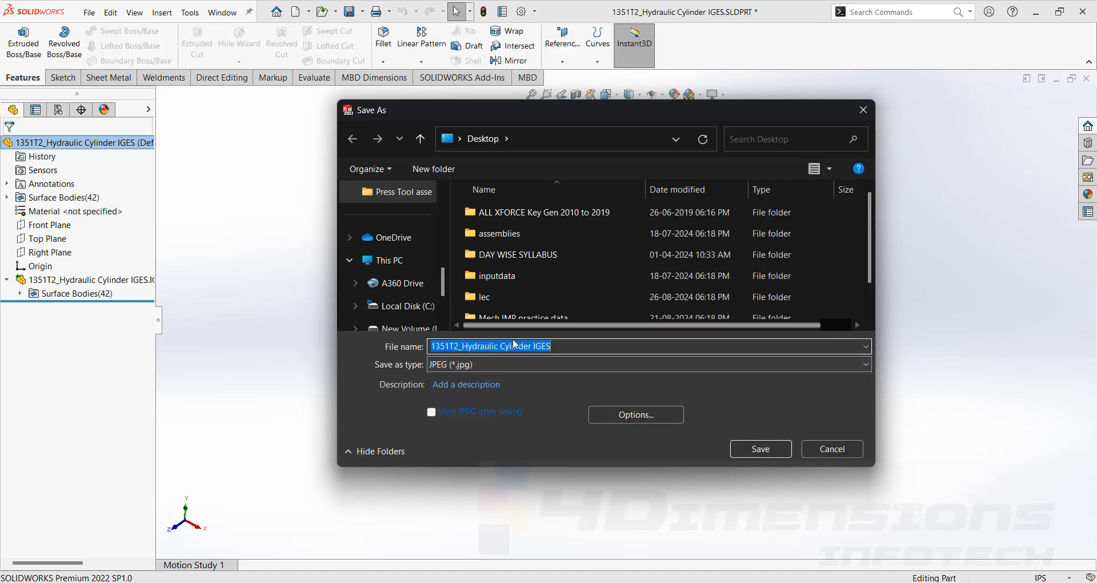
{"action": "left_click", "coordinate": [760, 448]}
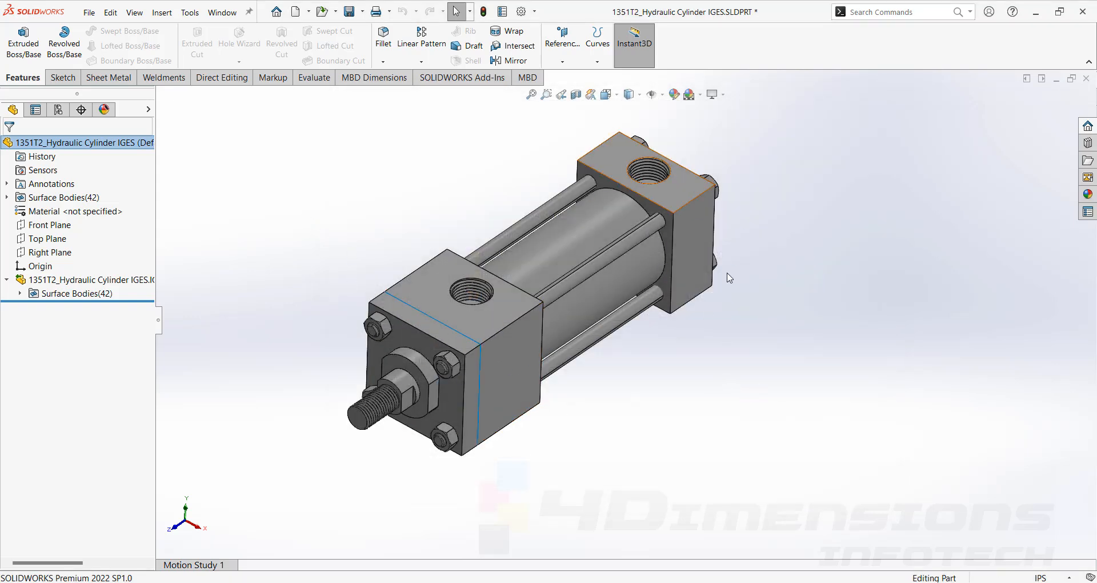
- Orbit the cylinder to a flatter side-on angle, then snap it to the standard Left view
{"action": "middle_click_drag", "start_coordinate": [821, 376], "coordinate": [613, 292]}
{"action": "left_click", "coordinate": [612, 292]}
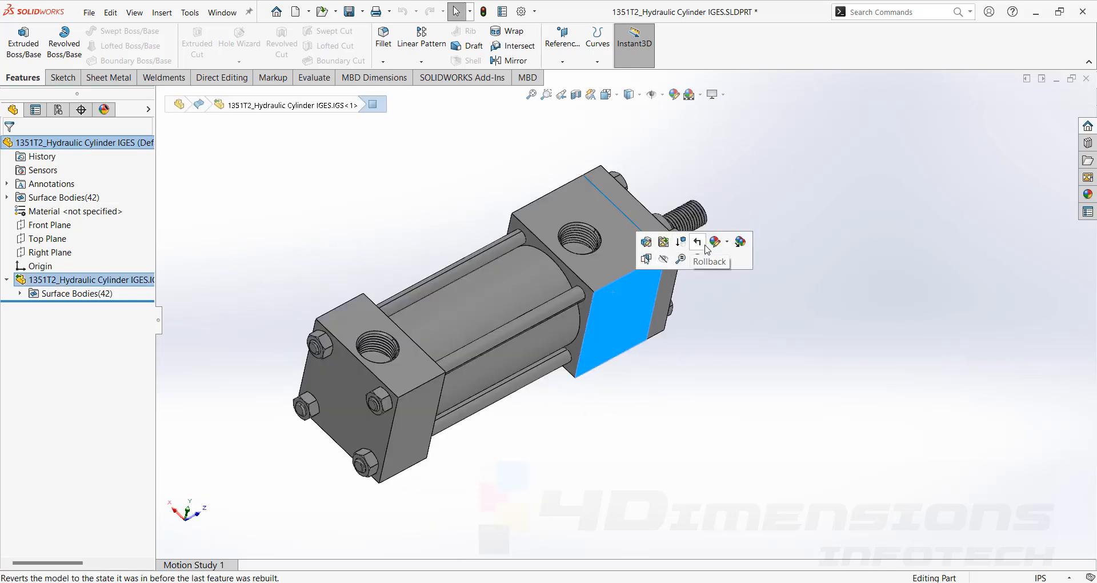
{"action": "left_click", "coordinate": [628, 296]}
{"action": "middle_click_drag", "start_coordinate": [629, 295], "coordinate": [632, 228]}
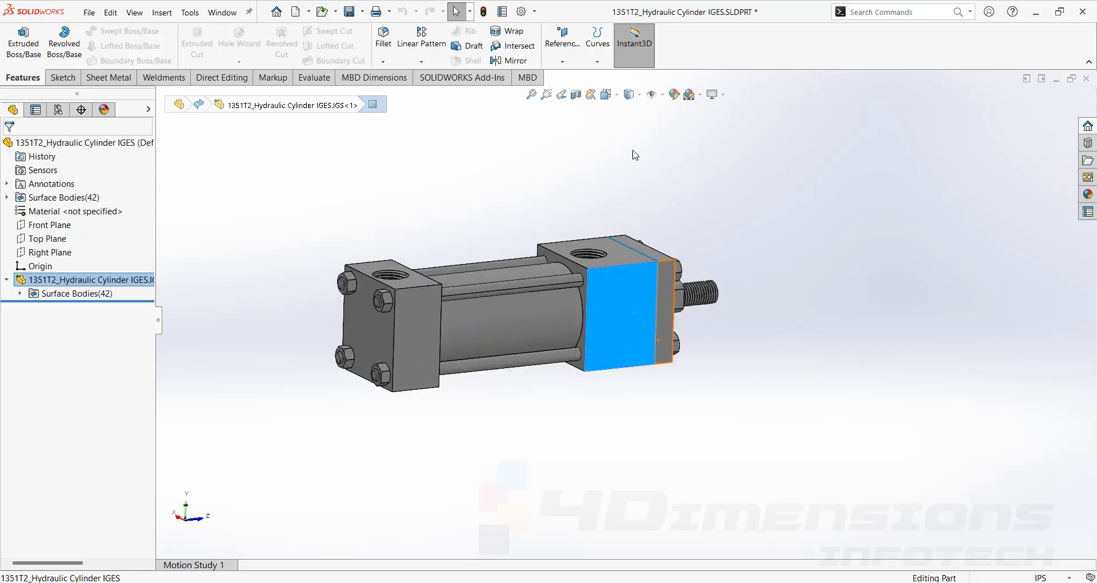
{"action": "left_click", "coordinate": [605, 94]}
{"action": "left_click", "coordinate": [575, 383]}
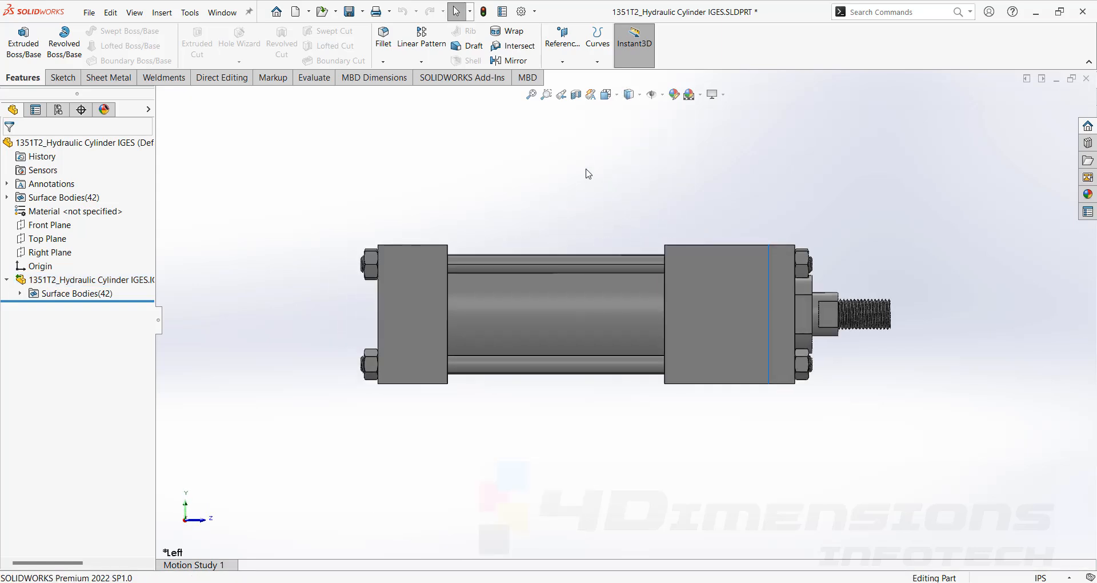
{"action": "left_click", "coordinate": [90, 12]}
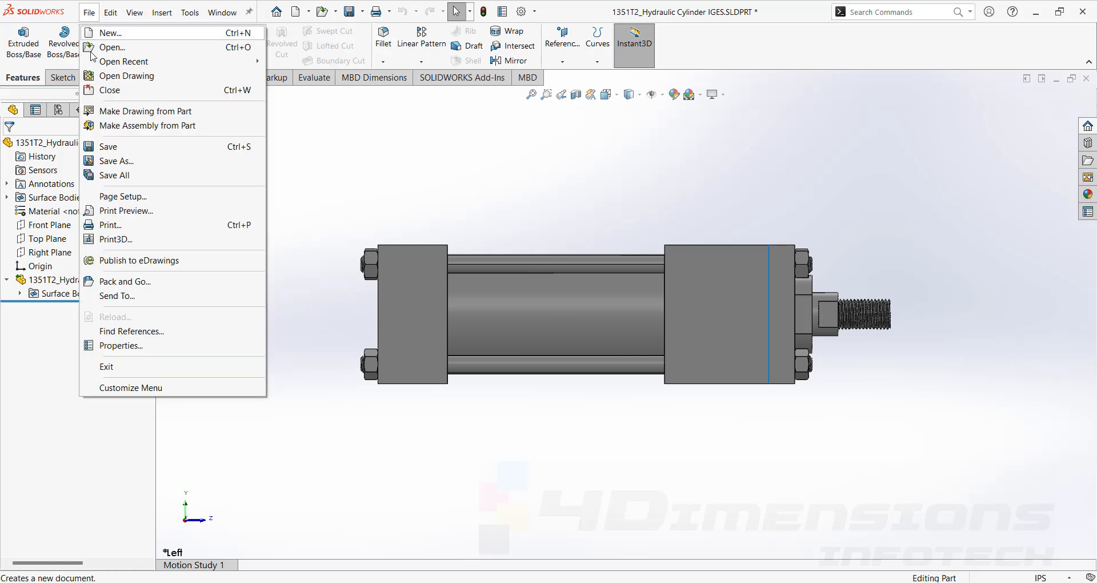
{"action": "left_click", "coordinate": [114, 161]}
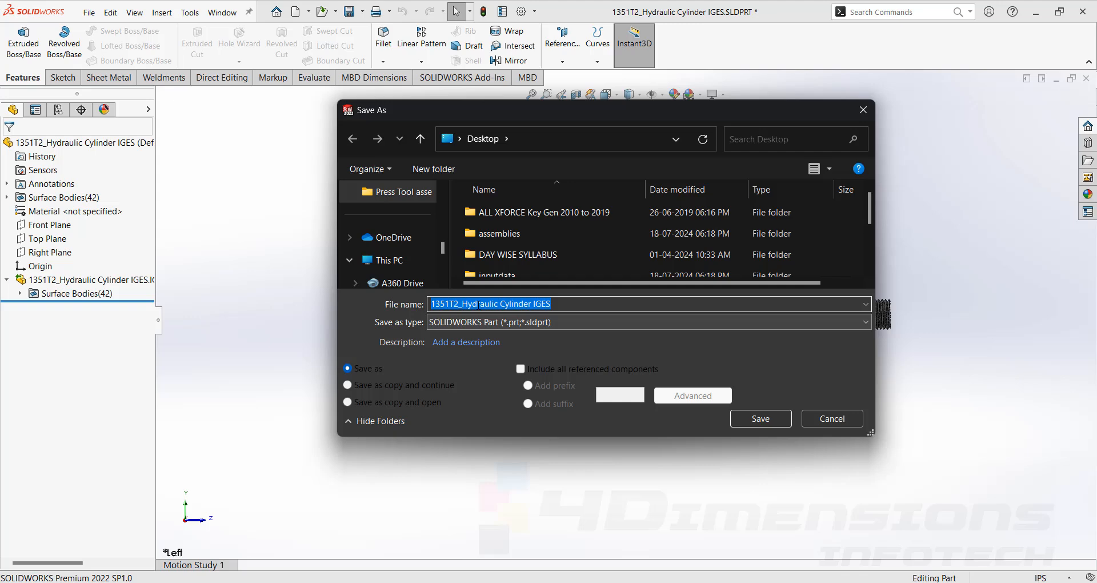
- Save the left view as JPEG '1351T2_Hydraulic Cylinder JPEG 2' and minimize SOLIDWORKS
{"action": "left_click", "coordinate": [502, 322]}
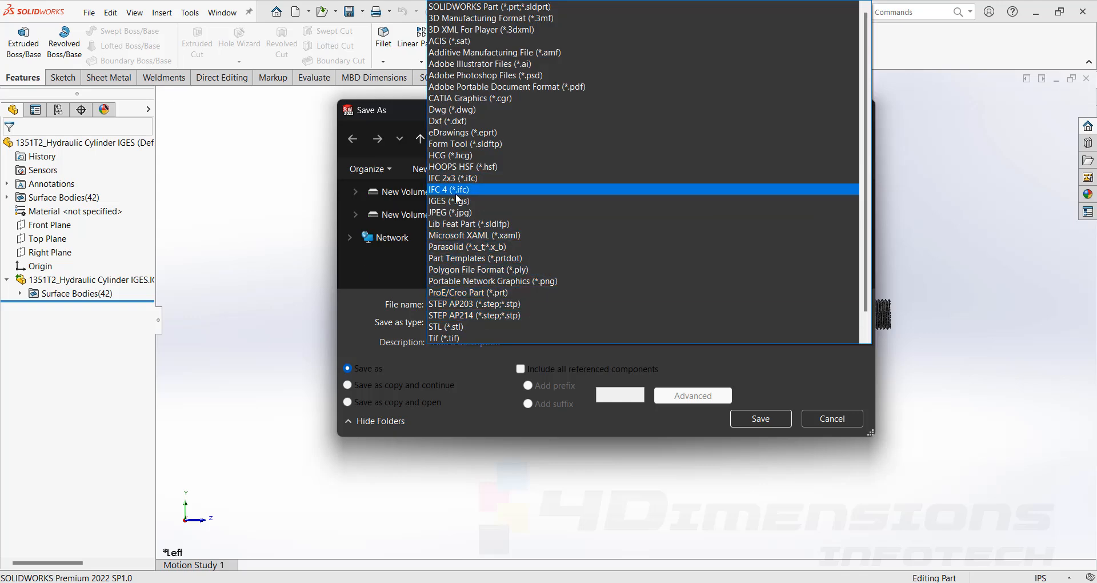
{"action": "left_click", "coordinate": [457, 212]}
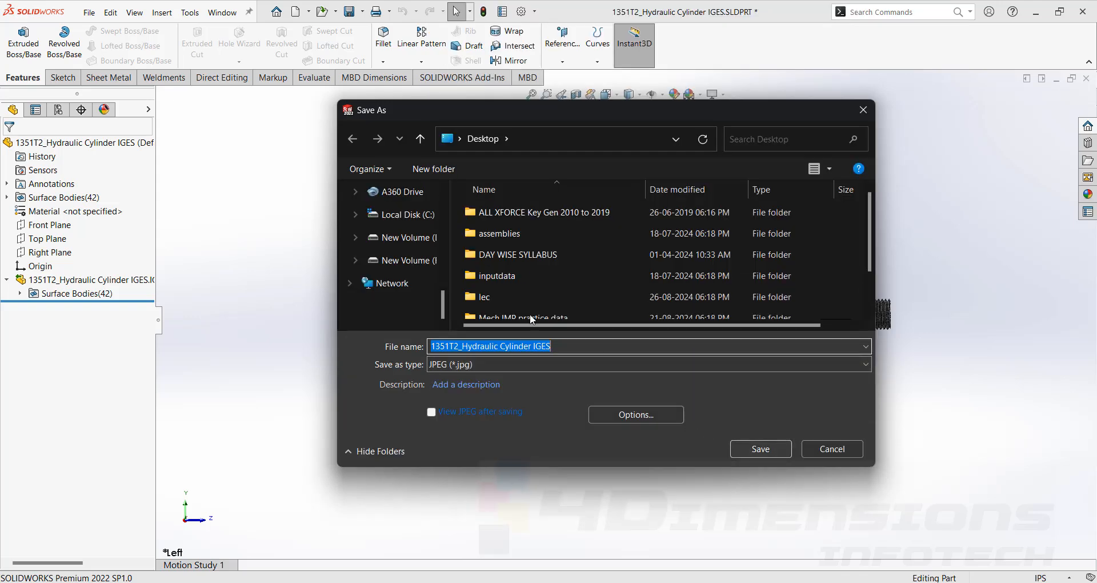
{"action": "left_click", "coordinate": [562, 347]}
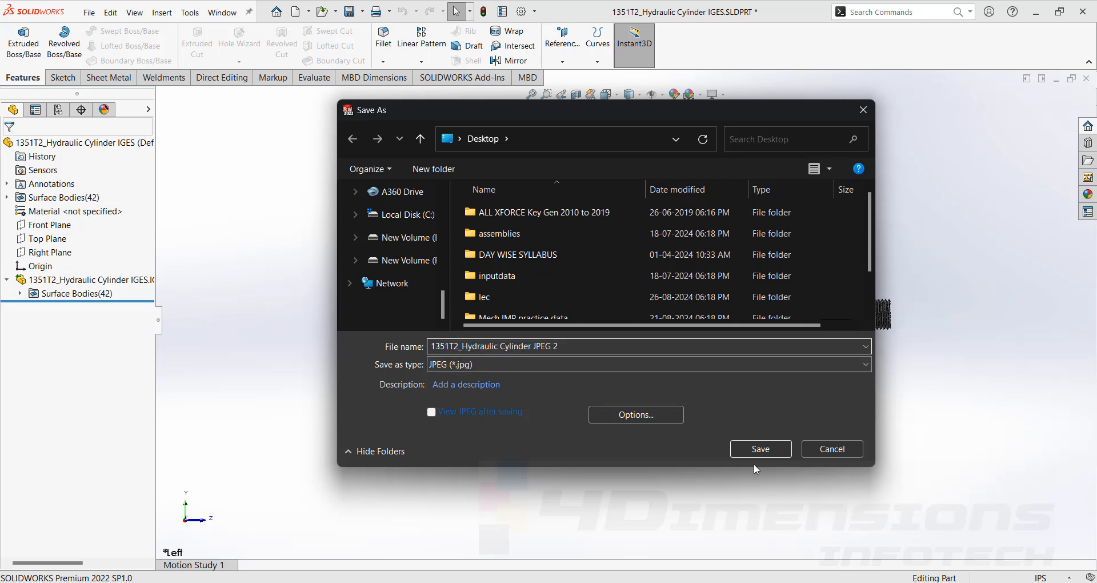
{"action": "left_click", "coordinate": [768, 448]}
{"action": "left_click", "coordinate": [1037, 12]}
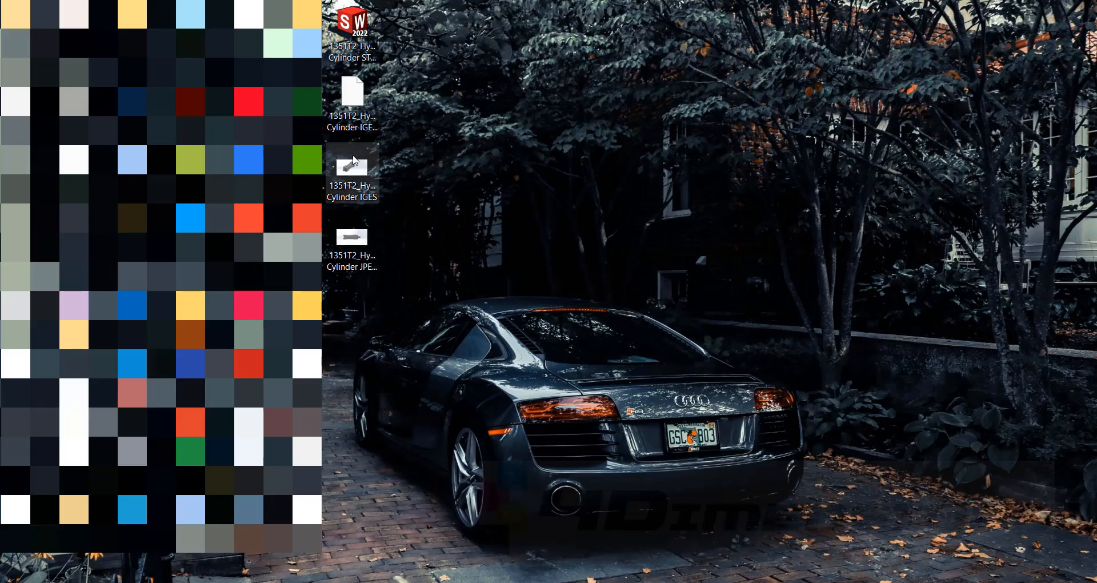
- Open both exported cylinder JPEGs from the desktop in Photos to check them
{"action": "double_click", "coordinate": [353, 160]}
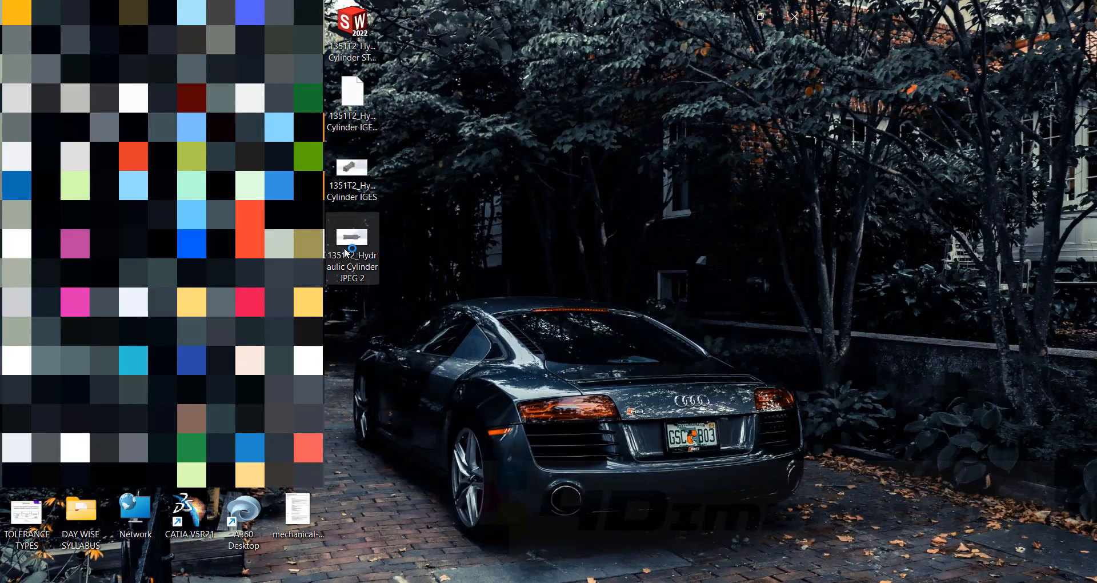
{"action": "double_click", "coordinate": [347, 246]}
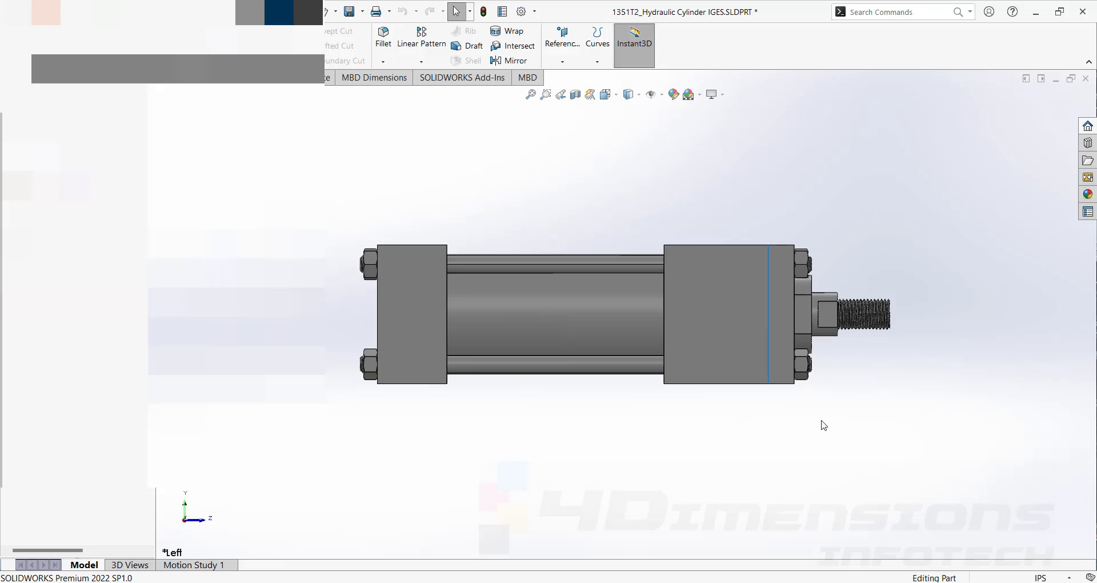
{"action": "middle_click_drag", "start_coordinate": [519, 273], "coordinate": [784, 394]}
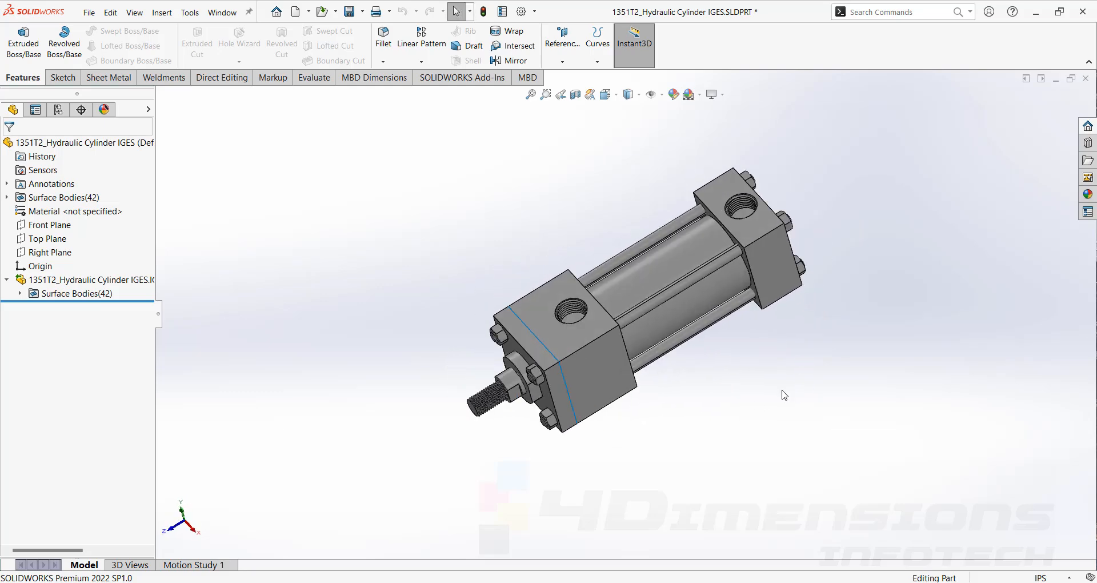
- Switch to Isometric view and save the part as Dwg '1351T2_Hydraulic Cylinder DWG1'
{"action": "key", "text": "ctrl+7"}
{"action": "left_click", "coordinate": [89, 12]}
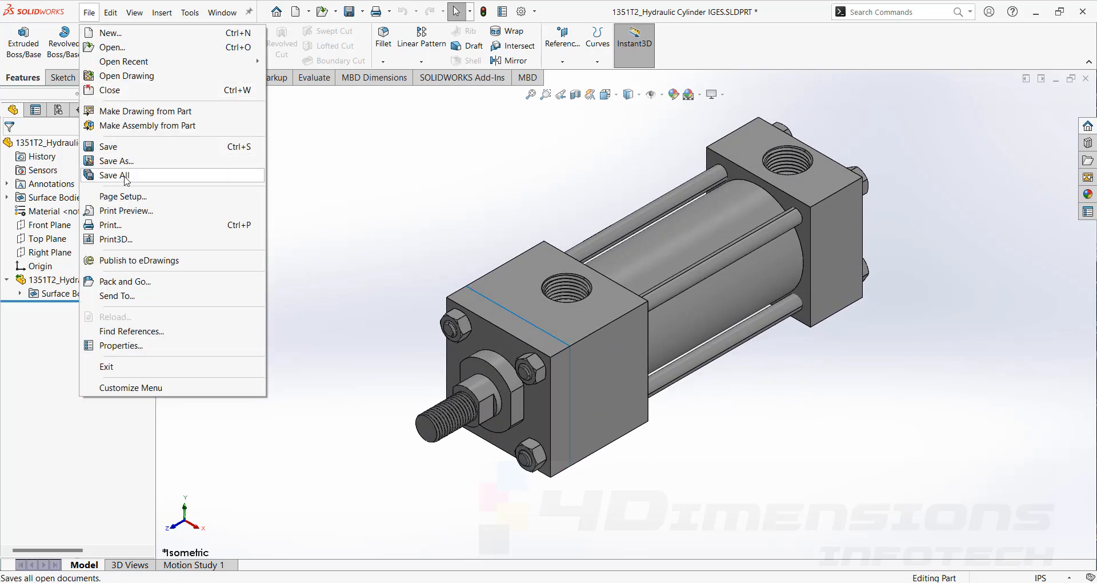
{"action": "left_click", "coordinate": [131, 167]}
{"action": "left_click", "coordinate": [517, 321]}
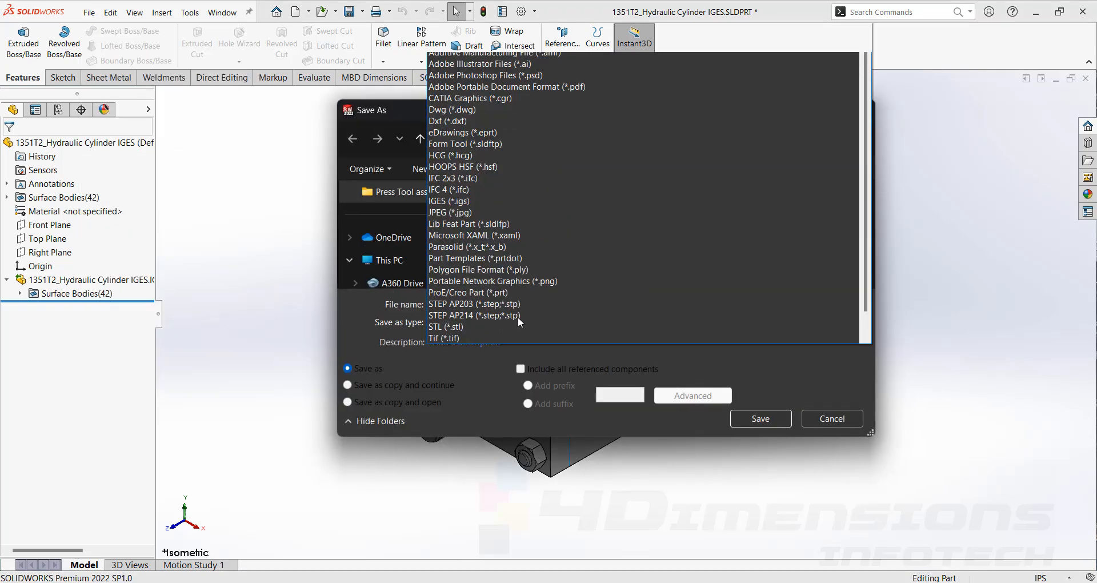
{"action": "left_click", "coordinate": [481, 109]}
{"action": "double_click", "coordinate": [542, 346]}
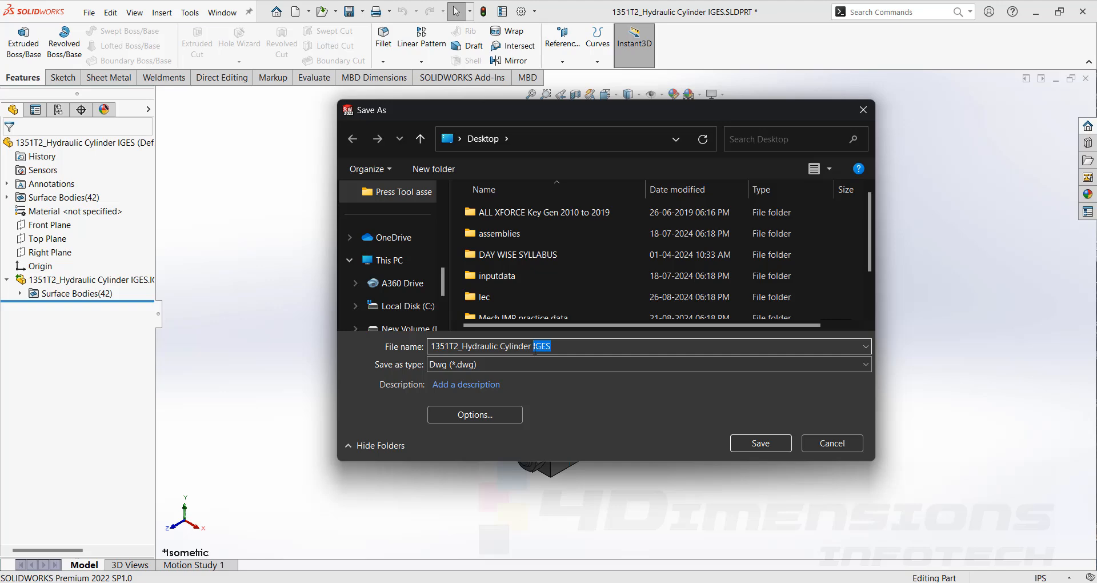
{"action": "type", "text": "DWG1"}
{"action": "key", "text": "Return"}
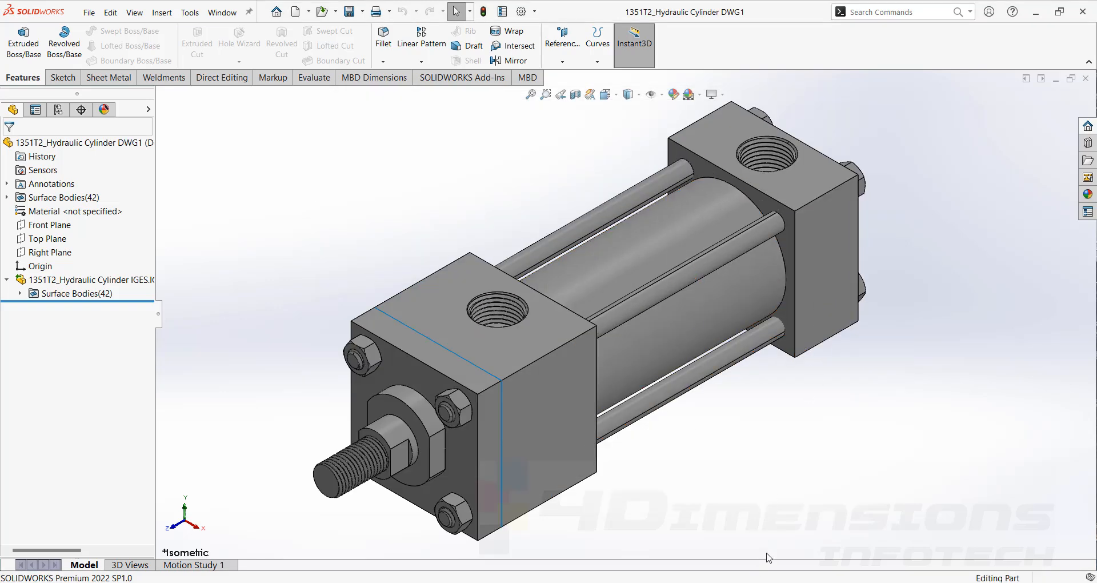
{"action": "middle_click_drag", "start_coordinate": [844, 379], "coordinate": [967, 367]}
{"action": "scroll", "coordinate": [844, 185], "scroll_direction": "down", "scroll_amount": 2}
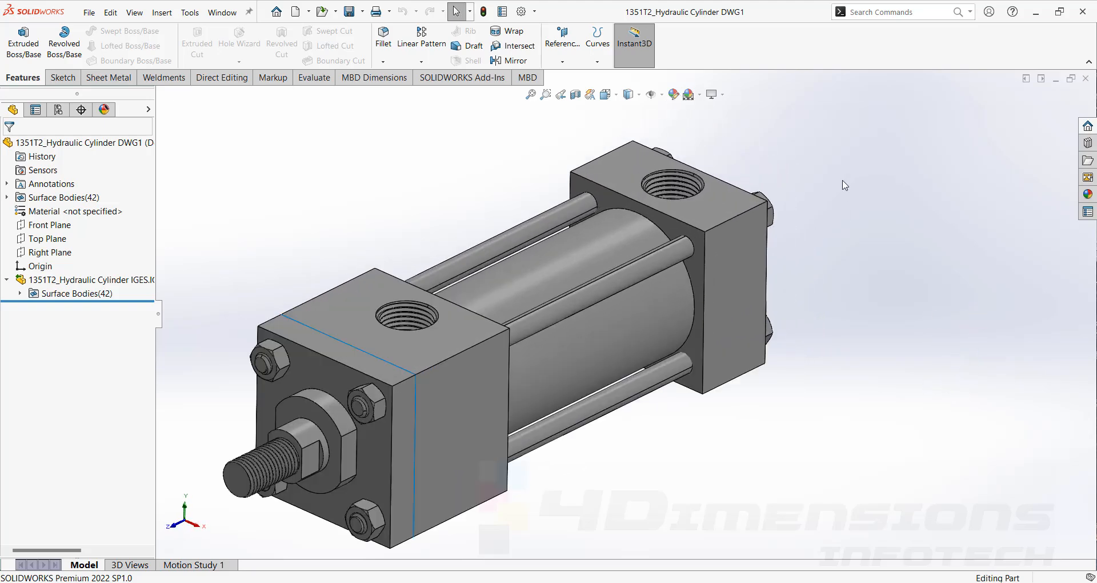